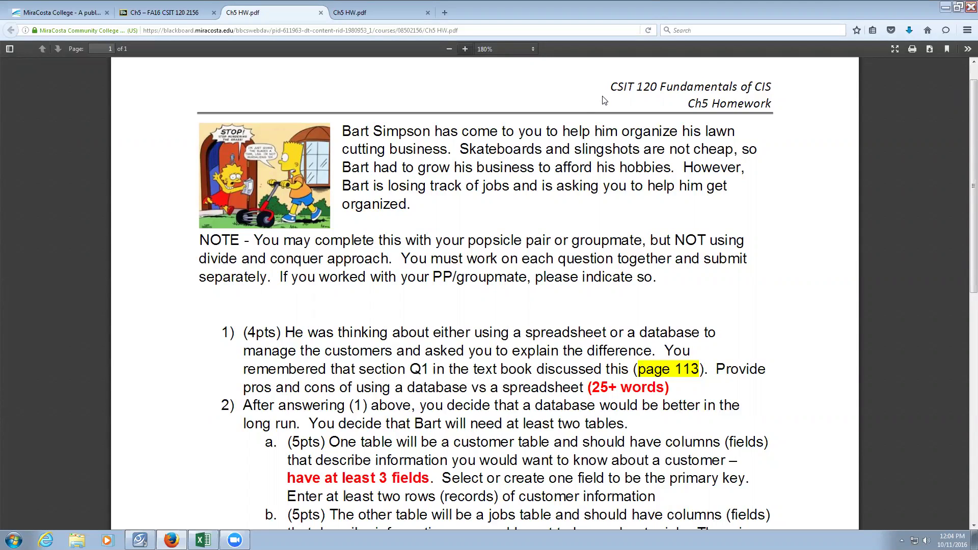
Scroll the homework PDF to question 2b's table requirements, then bring up Excel's start screen.
{"action": "scroll", "coordinate": [561, 110], "scroll_direction": "down", "scroll_amount": 3}
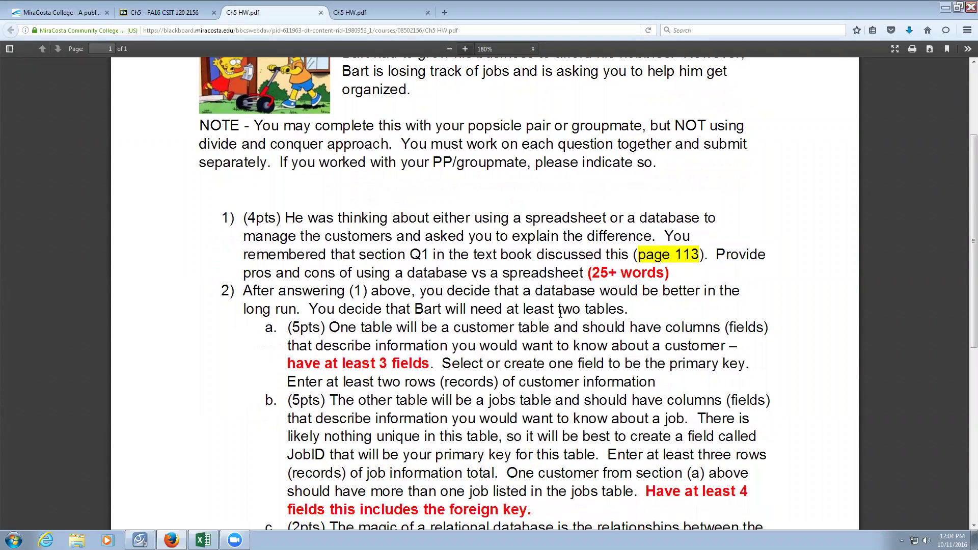
{"action": "left_click", "coordinate": [203, 541]}
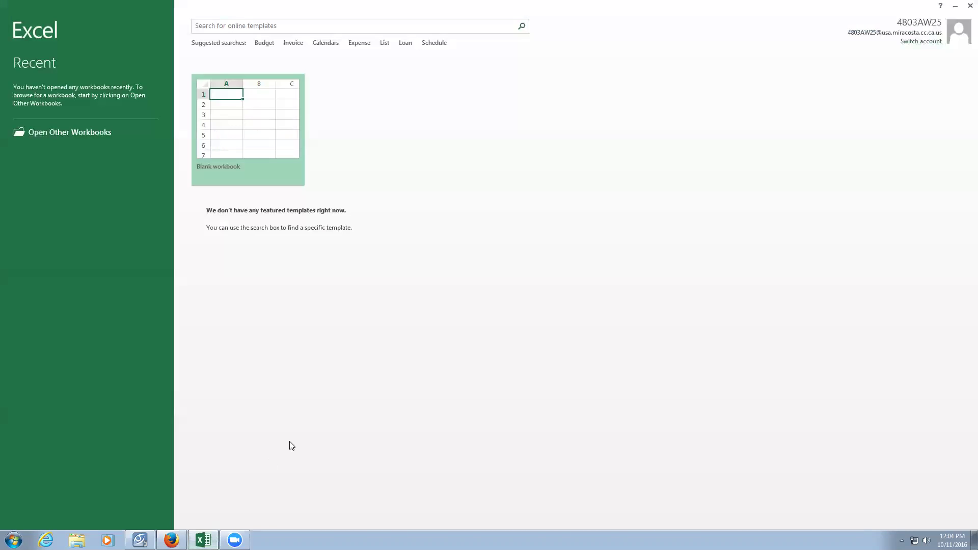
Create a blank workbook with headings Name, Address, Phone and Address across A1:D1.
{"action": "left_click", "coordinate": [267, 127]}
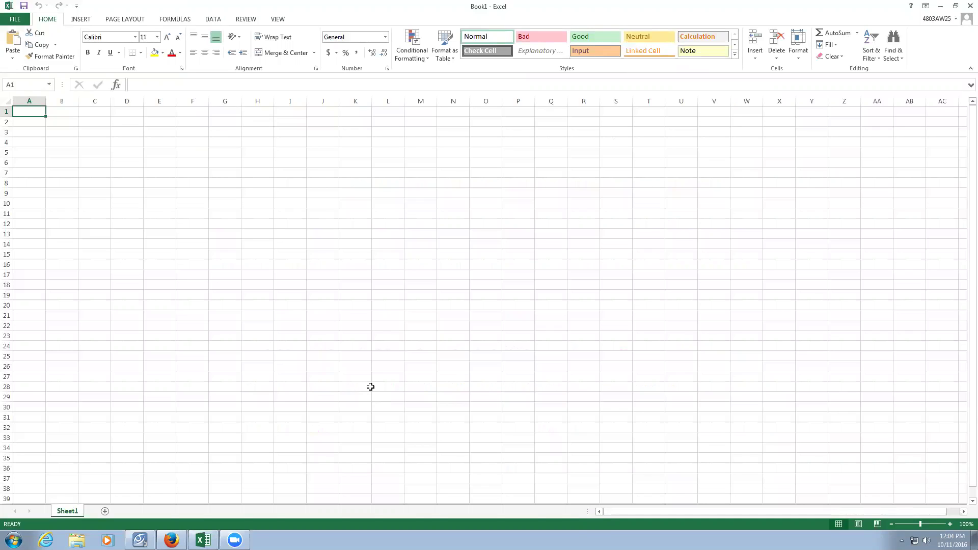
{"action": "type", "text": "Name"}
{"action": "key", "text": "Tab"}
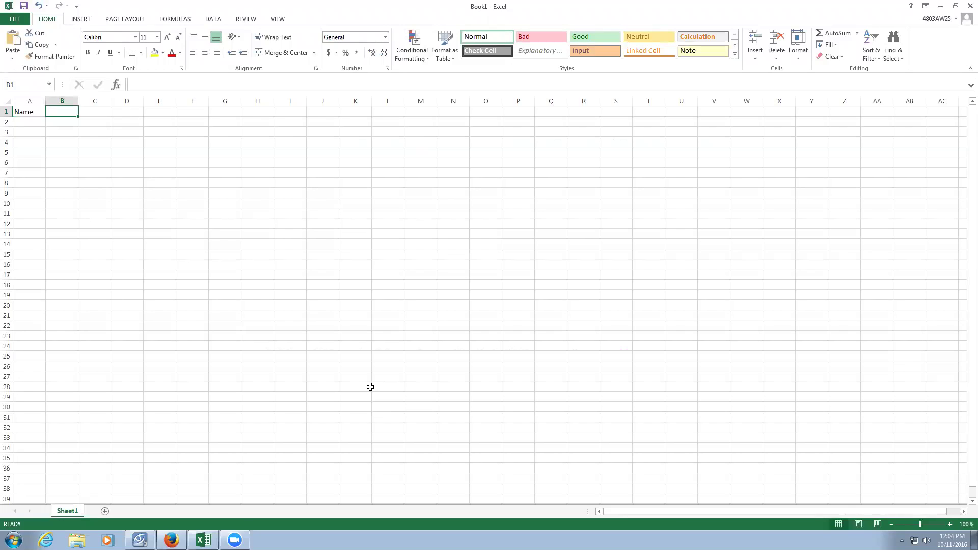
{"action": "type", "text": "A"}
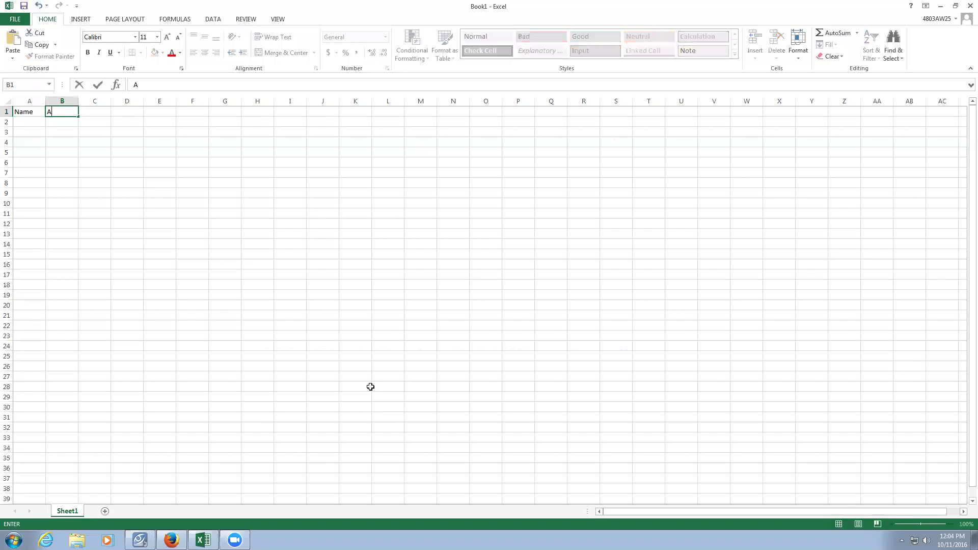
{"action": "type", "text": "ddress"}
{"action": "key", "text": "Tab"}
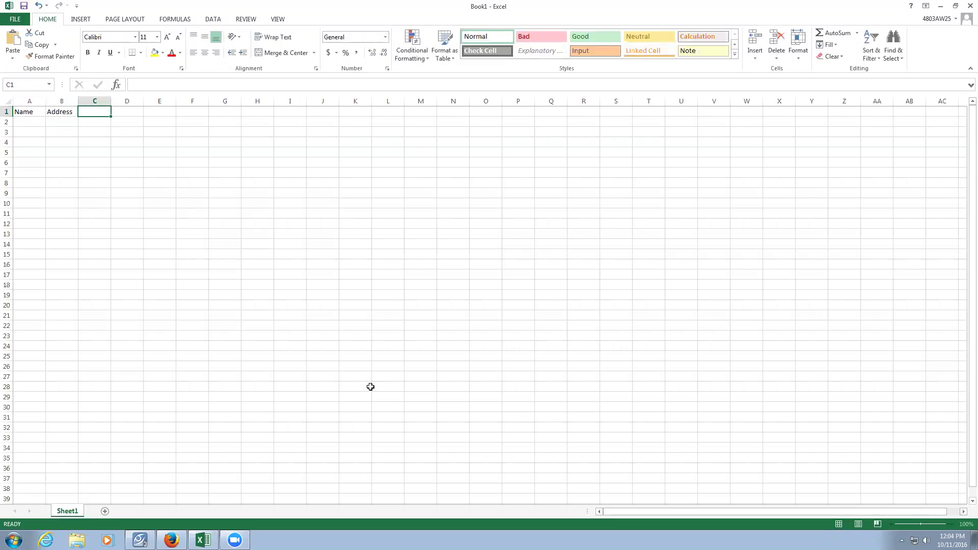
{"action": "type", "text": "Phone"}
{"action": "key", "text": "Tab"}
{"action": "type", "text": "Address"}
{"action": "key", "text": "Return"}
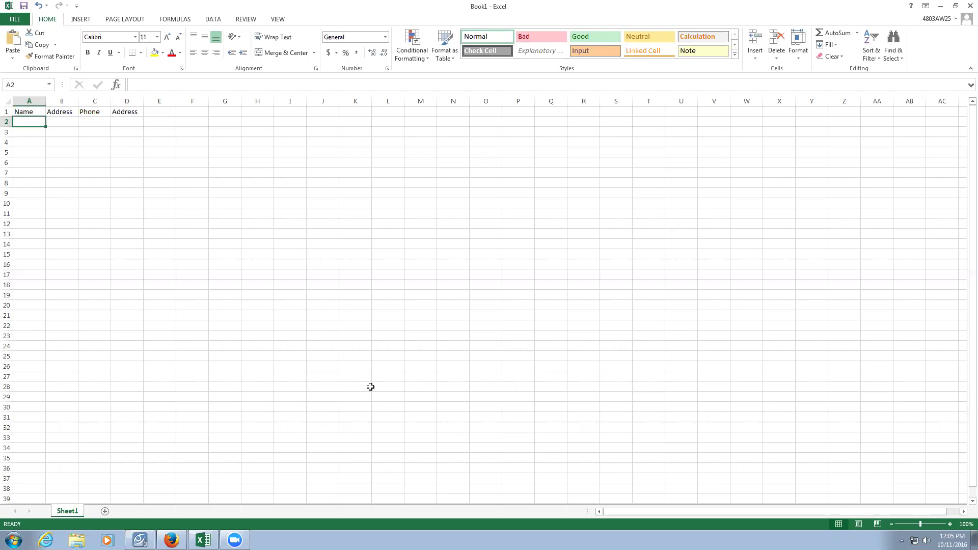
Enter the first customer's name, street address and phone number in A2:C2.
{"action": "type", "text": "Homer"}
{"action": "key", "text": "Tab"}
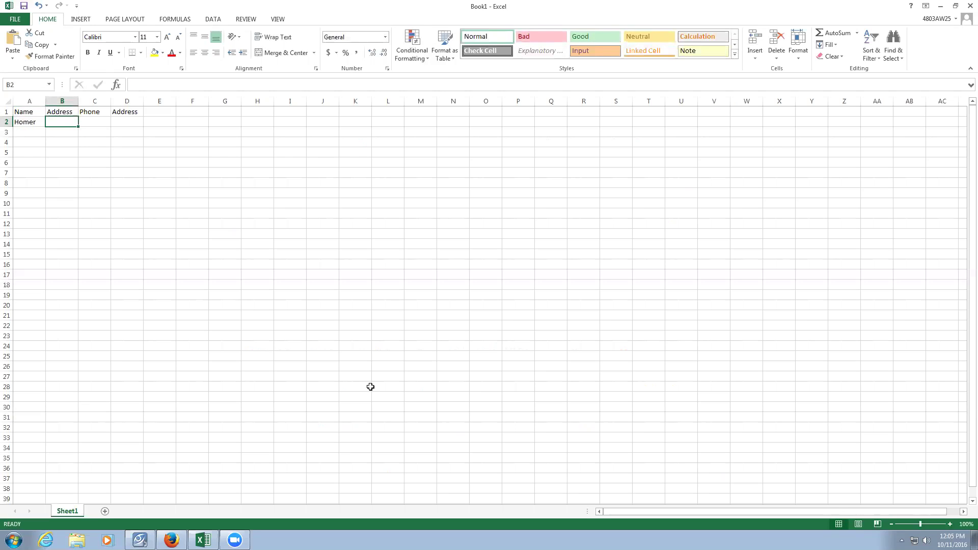
{"action": "type", "text": "123 Main"}
{"action": "key", "text": "BackSpace"}
{"action": "type", "text": "n"}
{"action": "key", "text": "Tab"}
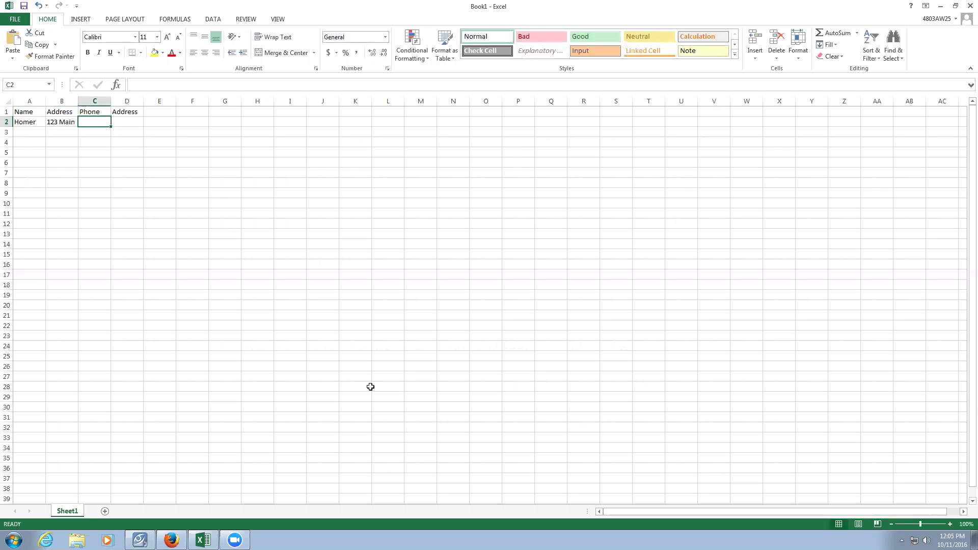
{"action": "type", "text": "123-45"}
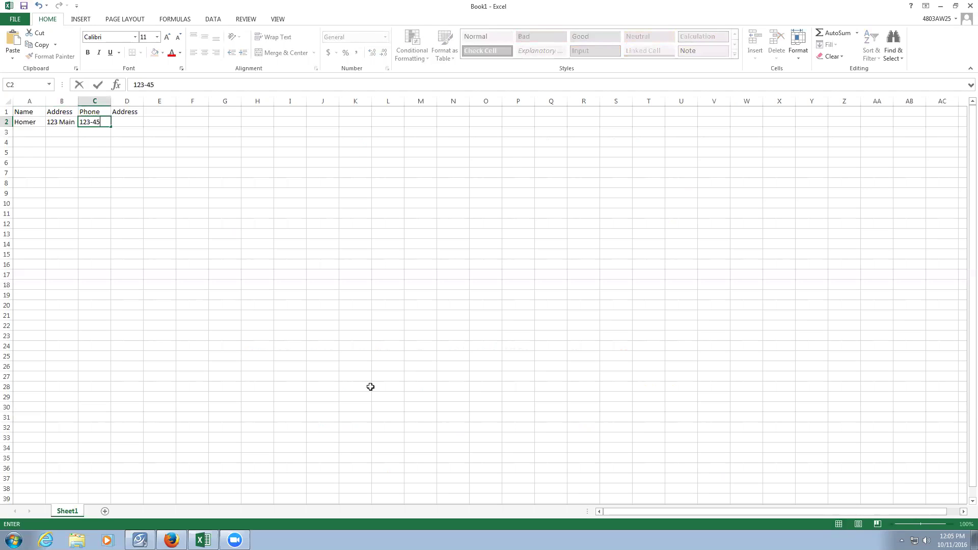
{"action": "type", "text": "6-7890"}
{"action": "key", "text": "Tab"}
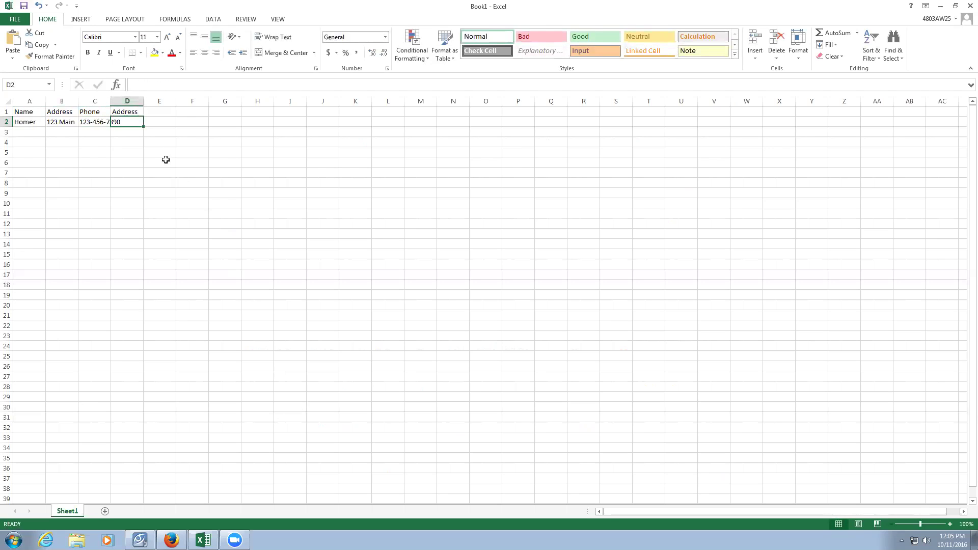
Rename heading D1 to Email and enter the customer's e-mail address in D2.
{"action": "left_click", "coordinate": [131, 111]}
{"action": "type", "text": "Email"}
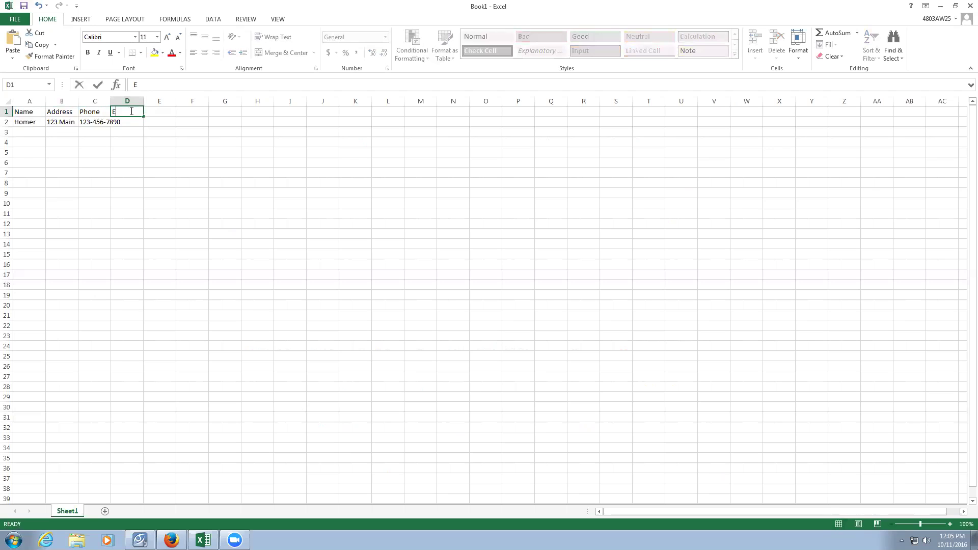
{"action": "key", "text": "Tab"}
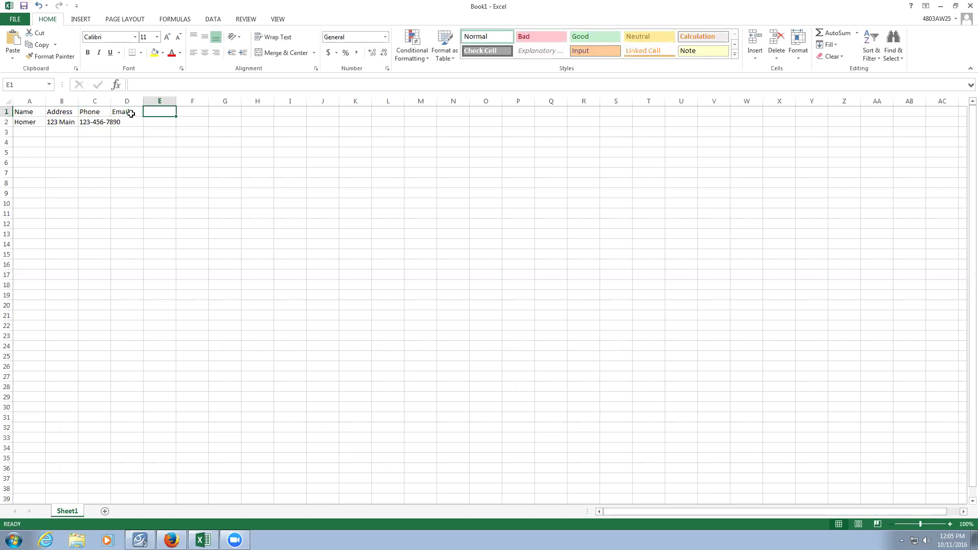
{"action": "left_click", "coordinate": [128, 121]}
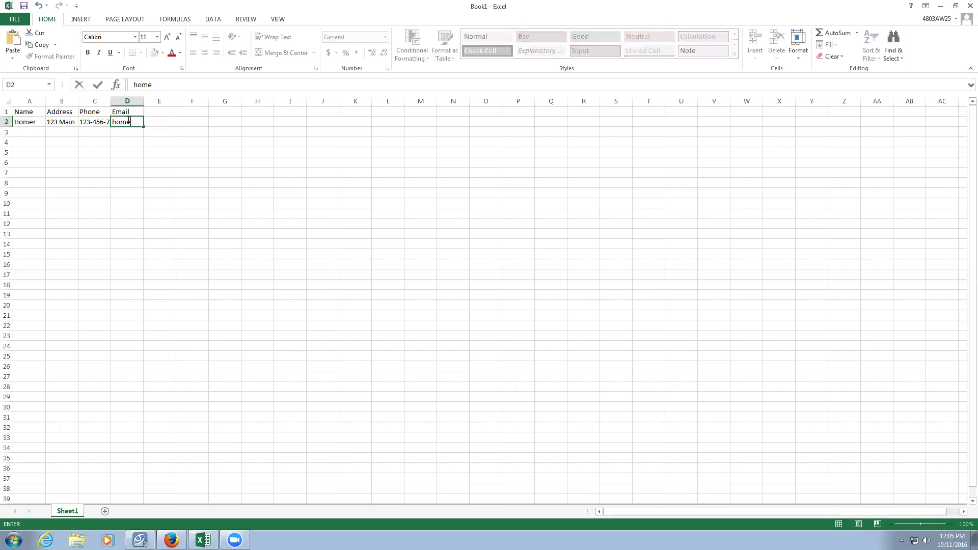
{"action": "key", "text": "Return"}
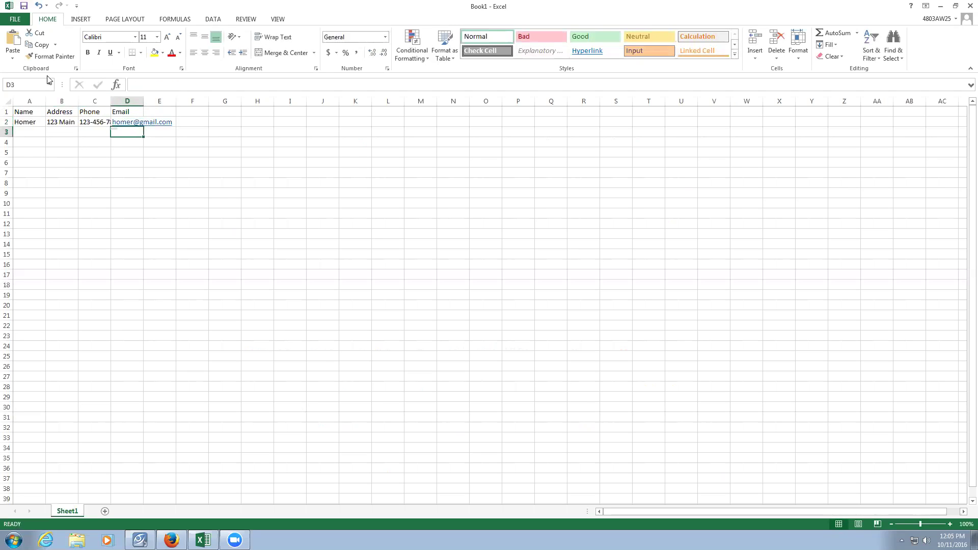
{"action": "left_click", "coordinate": [23, 100]}
AutoFit columns A through D so the full phone number and e-mail display.
{"action": "left_click_drag", "start_coordinate": [59, 102], "coordinate": [113, 101]}
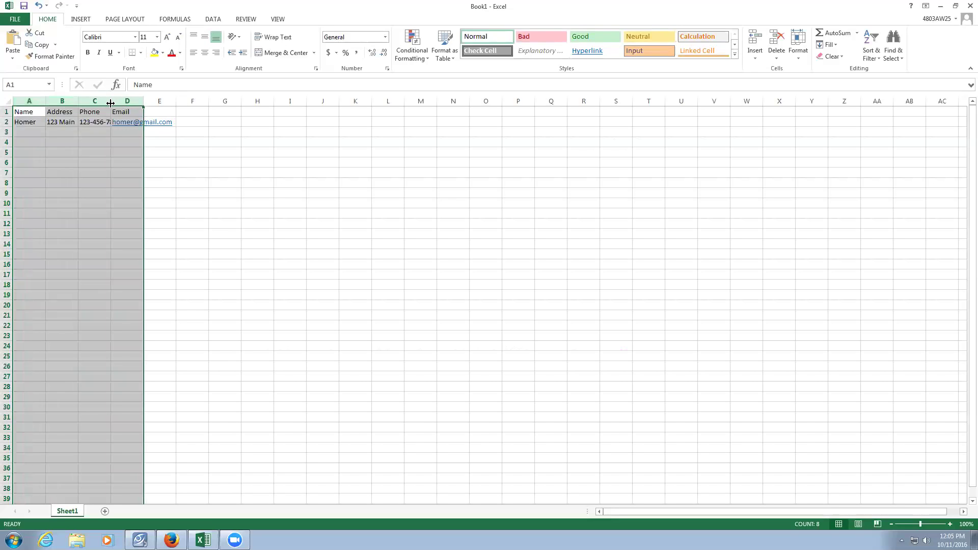
{"action": "double_click", "coordinate": [111, 102]}
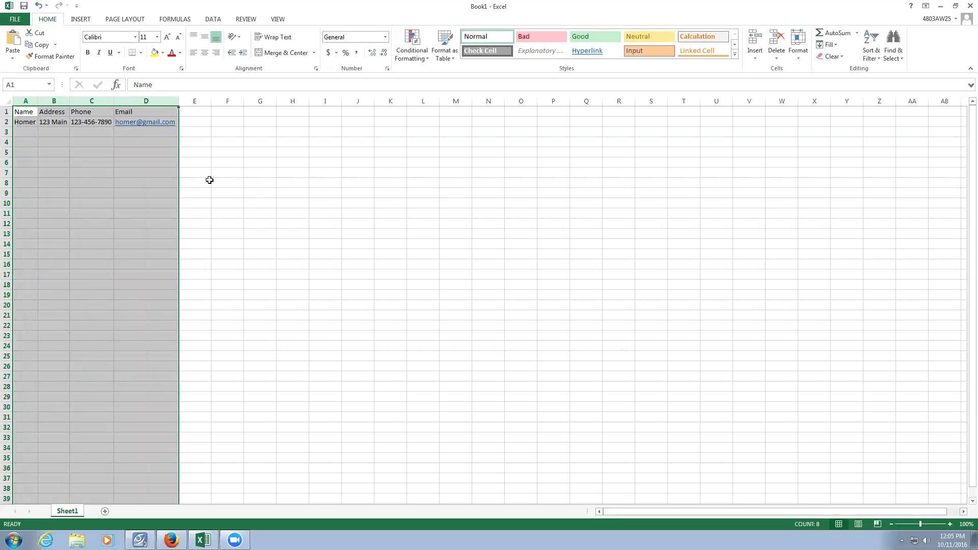
{"action": "left_click", "coordinate": [66, 143]}
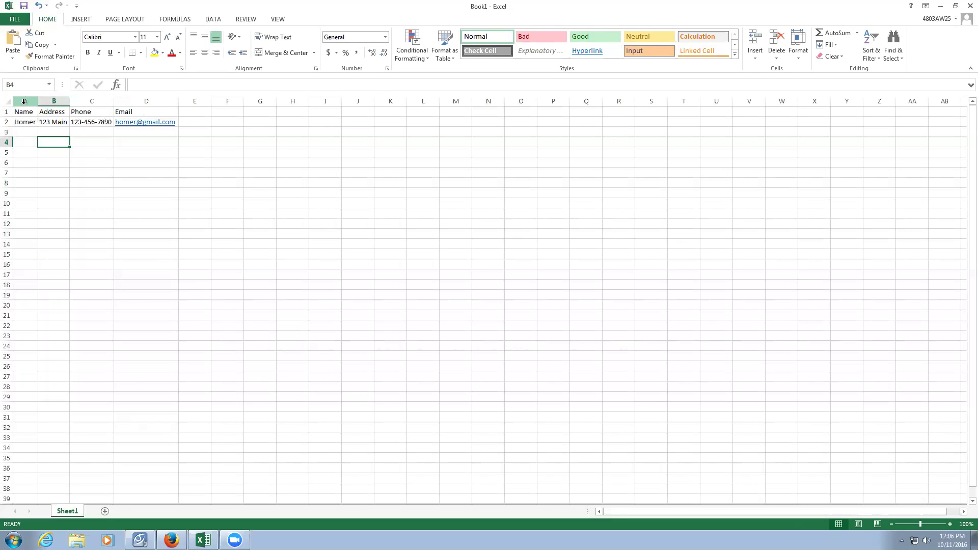
Insert a new column A, move the Email heading and value into it, and autofit it.
{"action": "right_click", "coordinate": [24, 102]}
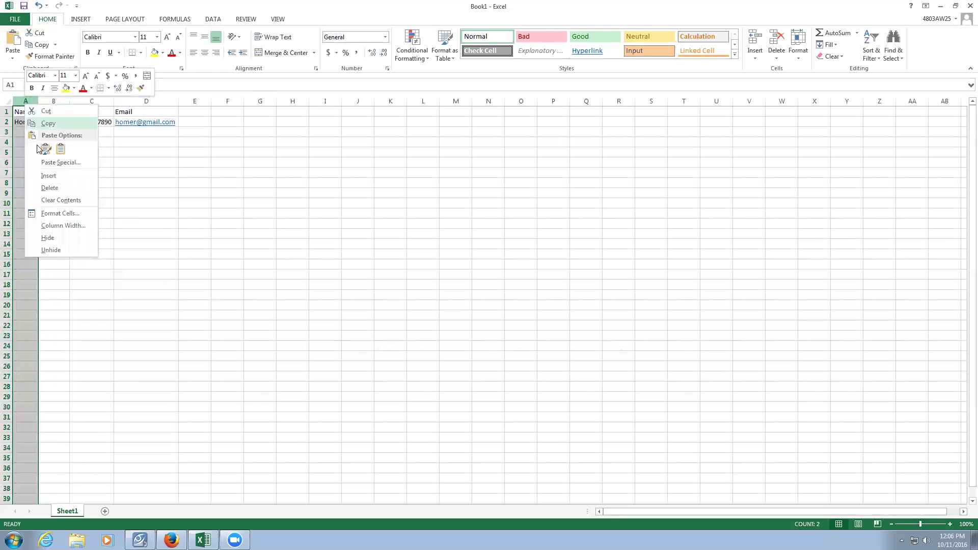
{"action": "left_click", "coordinate": [46, 174]}
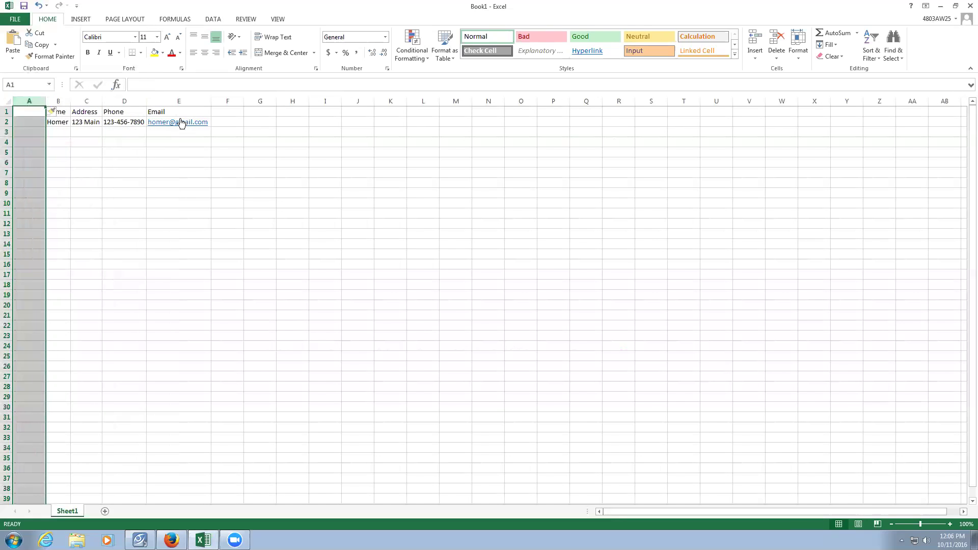
{"action": "left_click_drag", "start_coordinate": [179, 112], "coordinate": [36, 111]}
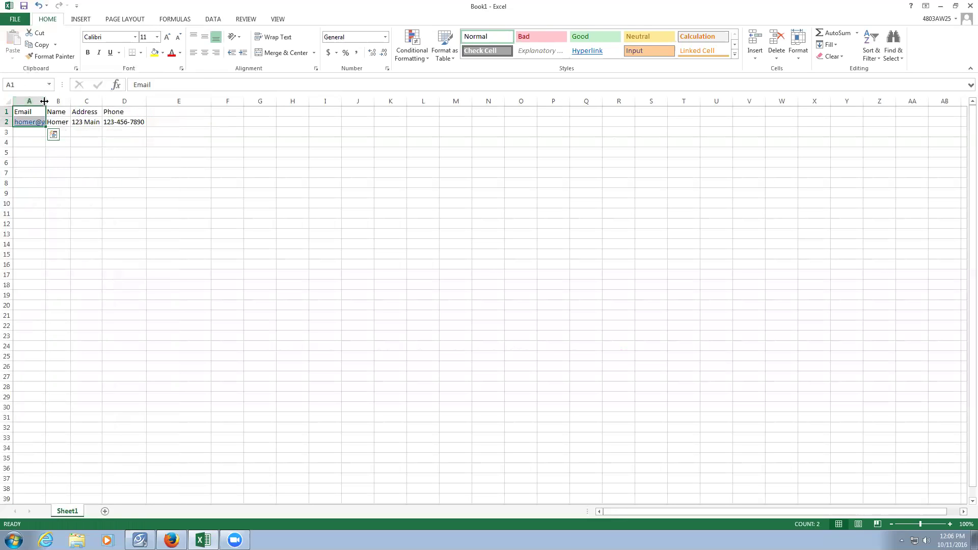
{"action": "double_click", "coordinate": [46, 101]}
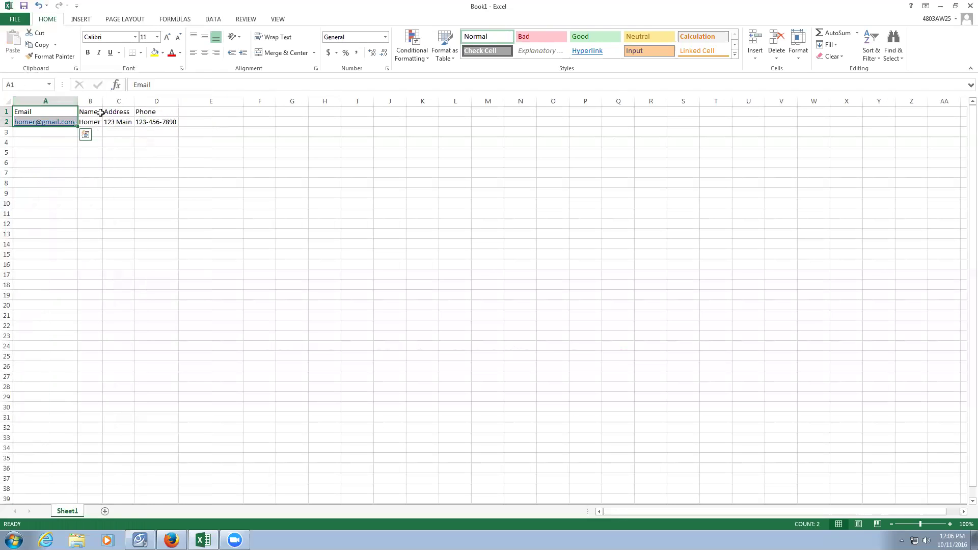
{"action": "left_click", "coordinate": [66, 135]}
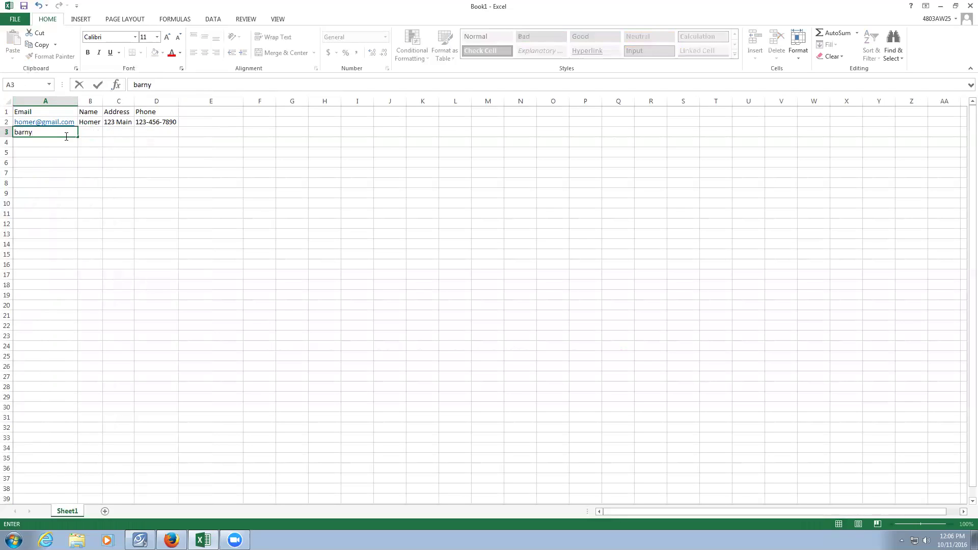
Enter the second customer's e-mail and name in A3:B3, fixing an e-mail typo.
{"action": "key", "text": "Tab"}
{"action": "type", "text": "Barney"}
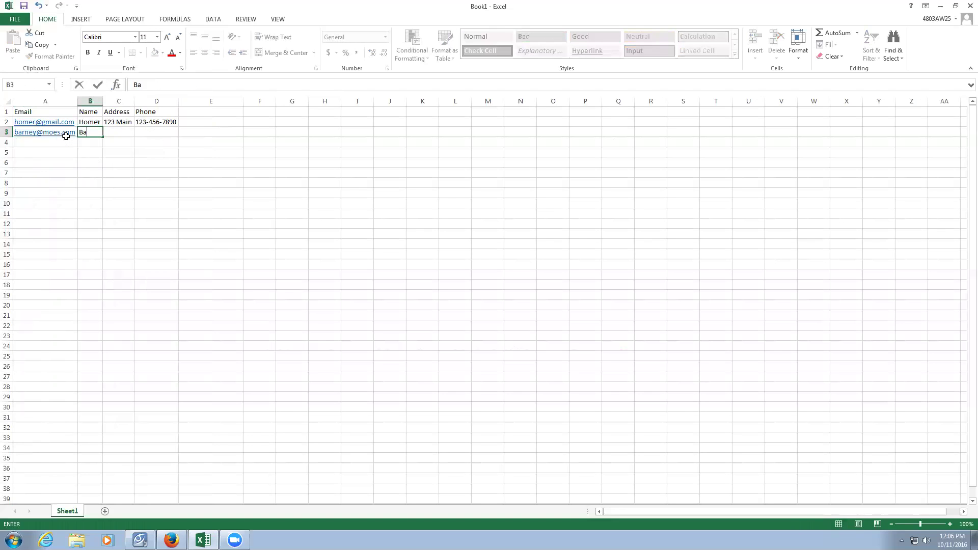
{"action": "key", "text": "Tab"}
Add the second customer's corrected street address and phone number in C3:D3.
{"action": "type", "text": "1"}
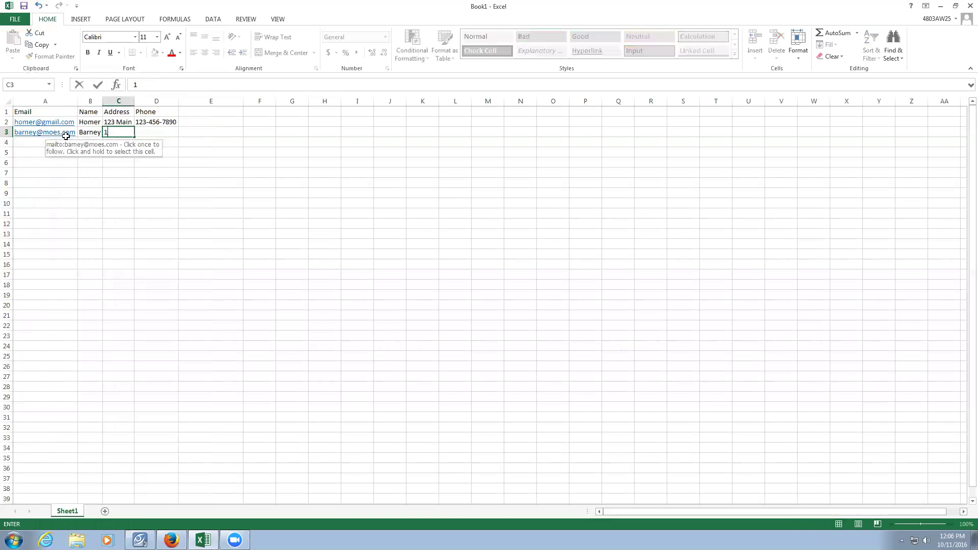
{"action": "type", "text": "456 Oal"}
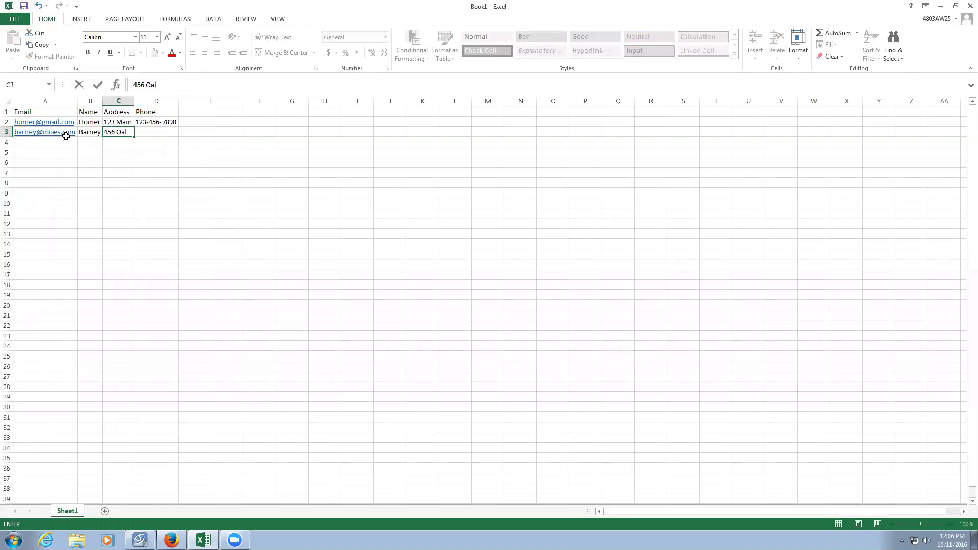
{"action": "key", "text": "BackSpace"}
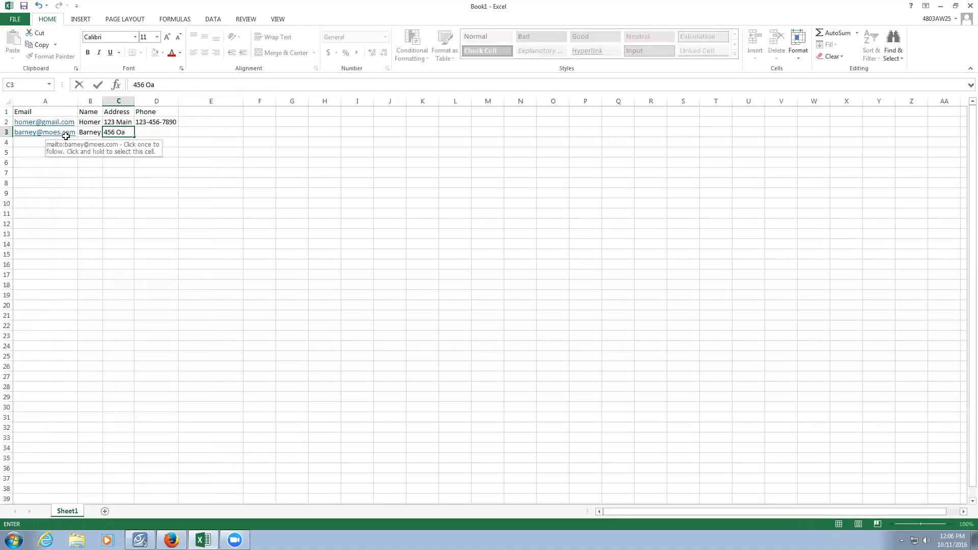
{"action": "type", "text": "k"}
{"action": "key", "text": "Tab"}
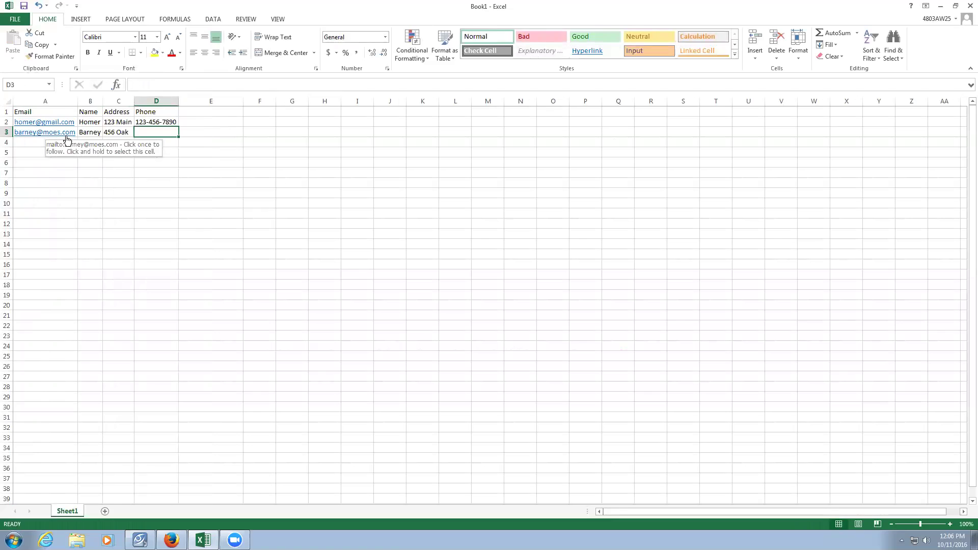
{"action": "type", "text": "456-789-1230"}
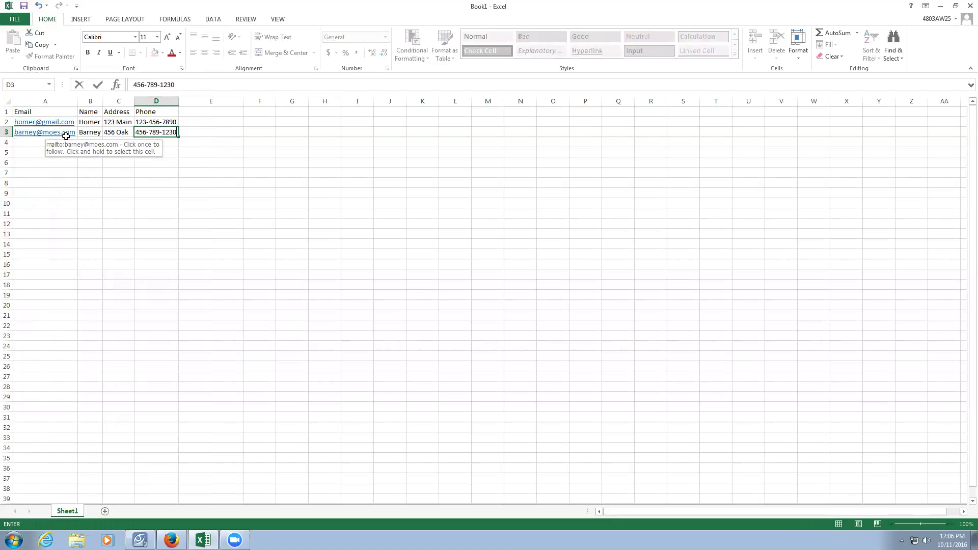
{"action": "key", "text": "Return"}
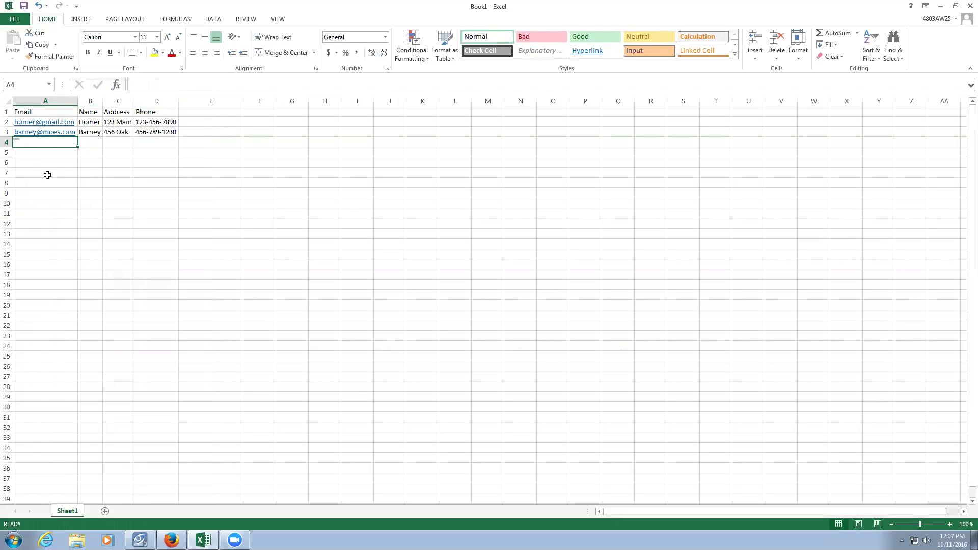
Start the jobs table with headings Description, Duration, Rate and Date across A6:D6.
{"action": "left_click", "coordinate": [32, 164]}
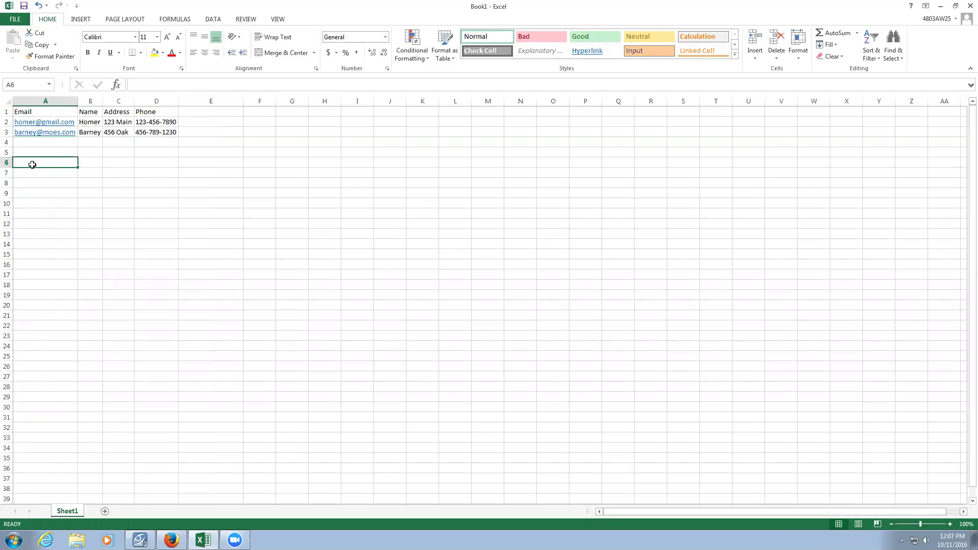
{"action": "type", "text": "Desc"}
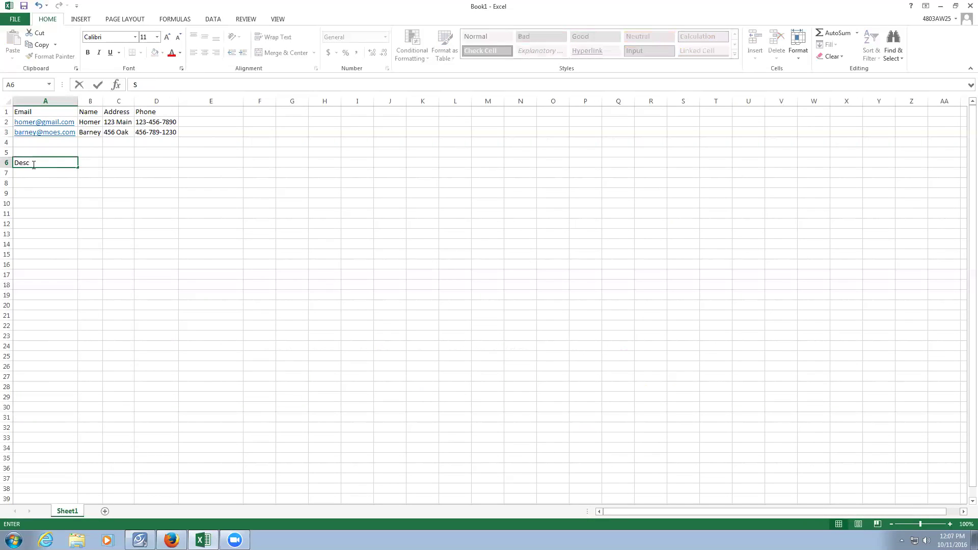
{"action": "type", "text": "ription"}
{"action": "key", "text": "Tab"}
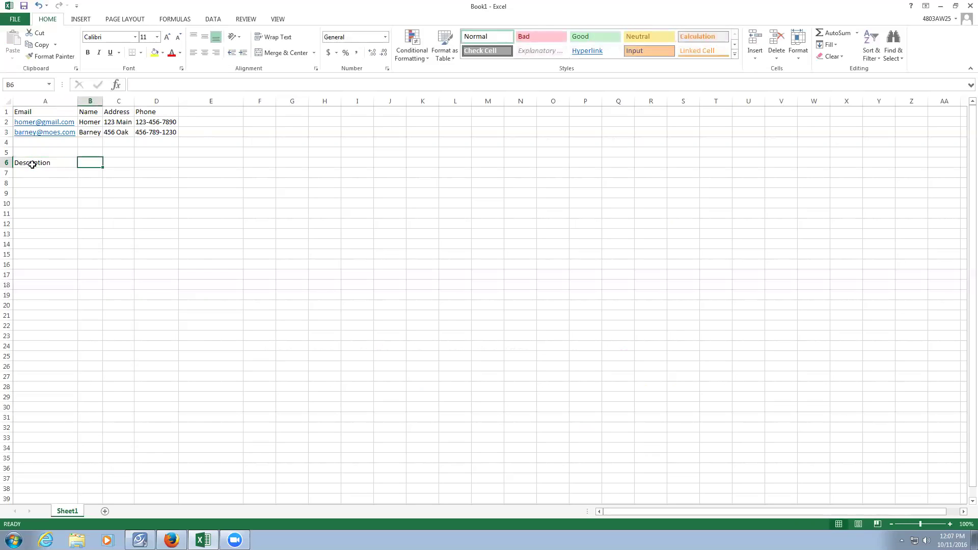
{"action": "type", "text": "Duration"}
{"action": "key", "text": "Tab"}
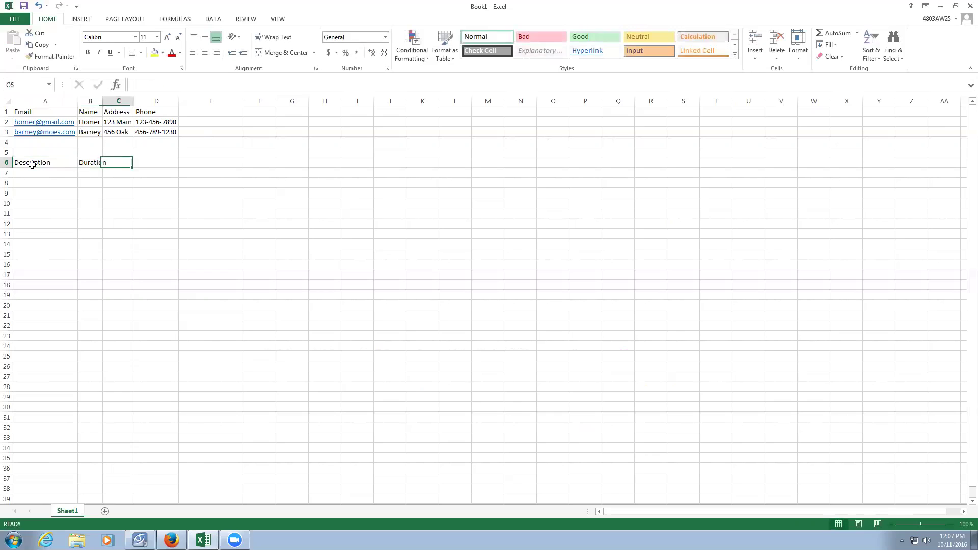
{"action": "type", "text": "Rate"}
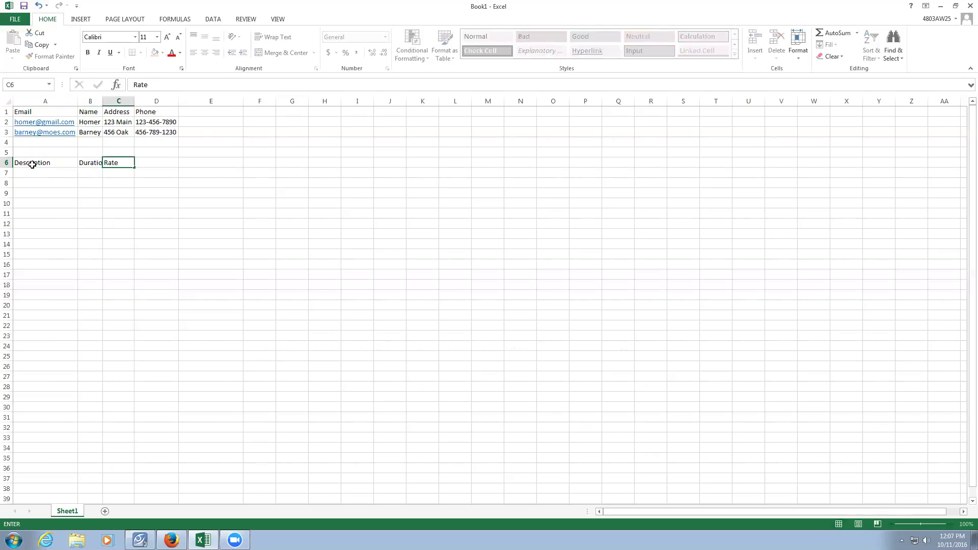
{"action": "key", "text": "Tab"}
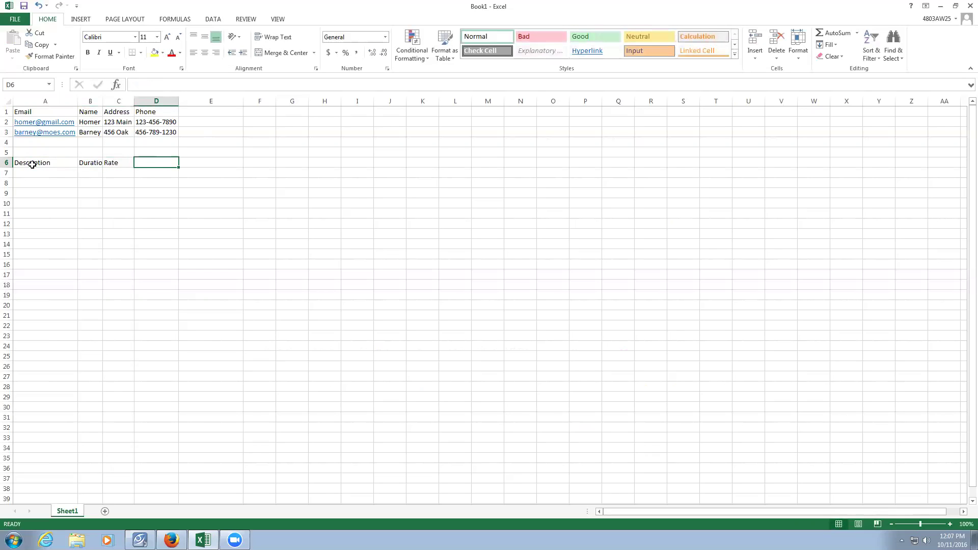
{"action": "type", "text": "Date"}
{"action": "key", "text": "Tab"}
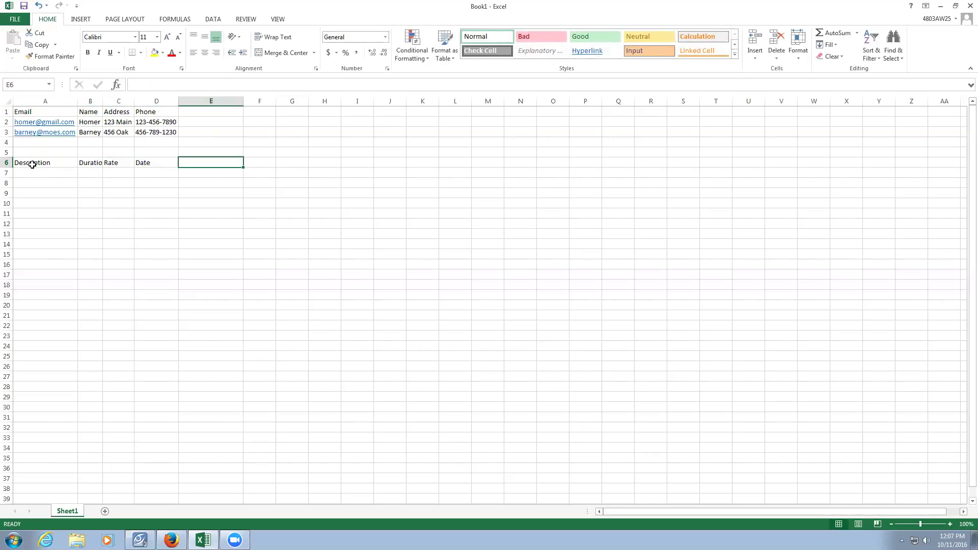
AutoFit columns A–D to their contents, then return to the homework PDF in Firefox.
{"action": "left_click_drag", "start_coordinate": [41, 101], "coordinate": [169, 102]}
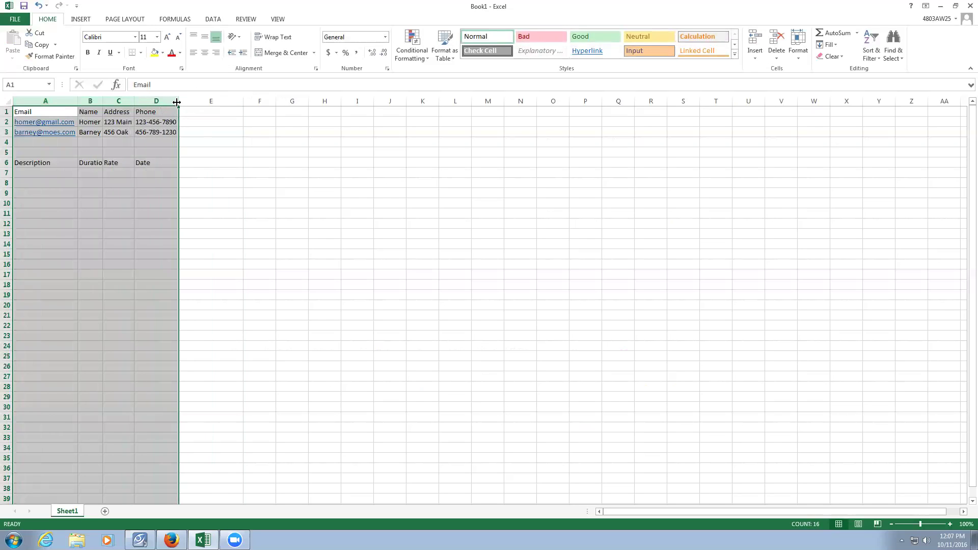
{"action": "double_click", "coordinate": [177, 102]}
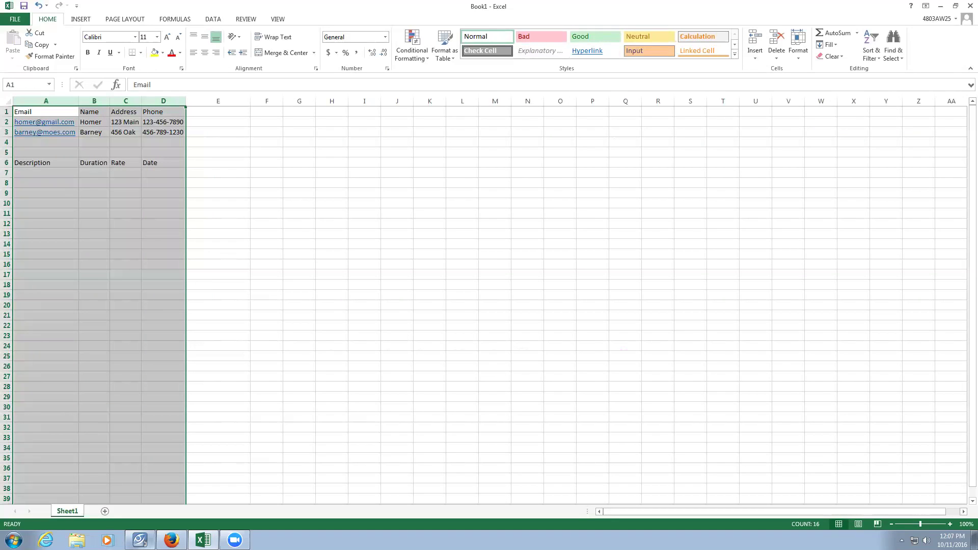
{"action": "left_click", "coordinate": [171, 540]}
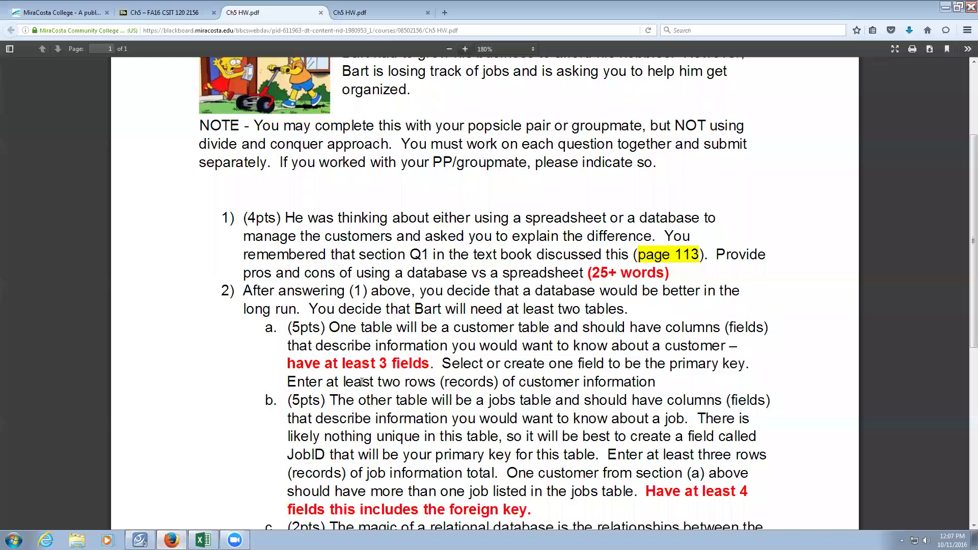
Scroll the homework PDF to question 2's table requirements, then return to the Excel workbook.
{"action": "scroll", "coordinate": [362, 382], "scroll_direction": "down", "scroll_amount": 2}
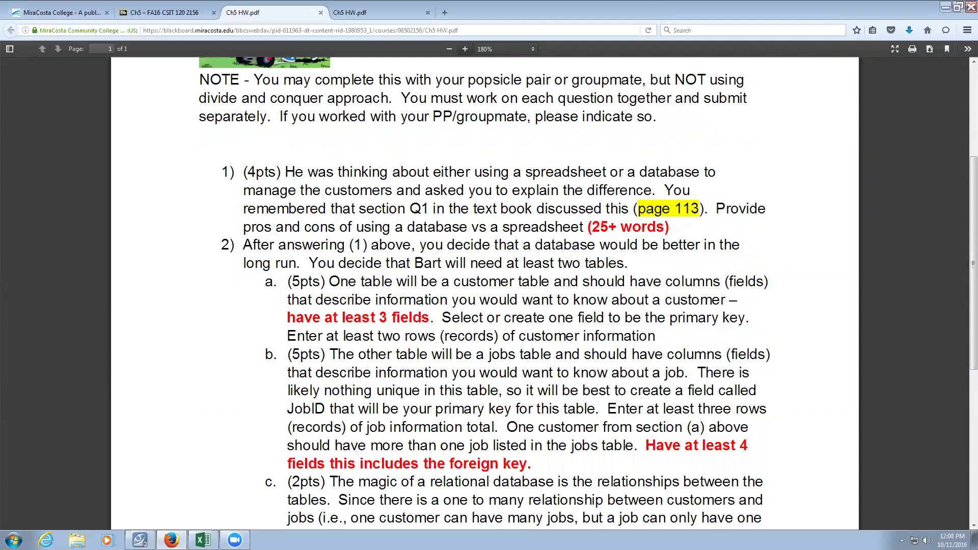
{"action": "left_click", "coordinate": [203, 540]}
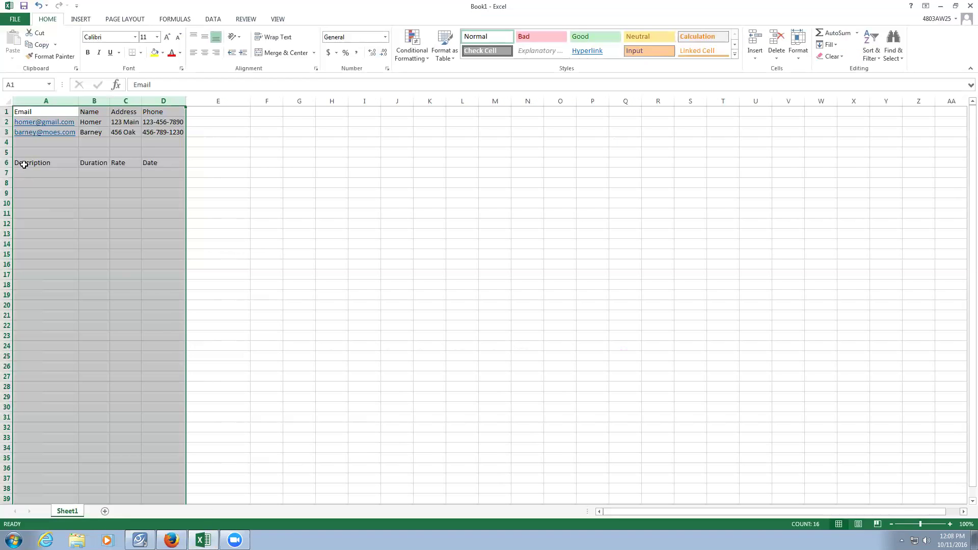
Insert a cell at A6 shifting the headings right, and label it JobID.
{"action": "left_click", "coordinate": [24, 164]}
{"action": "right_click", "coordinate": [23, 165]}
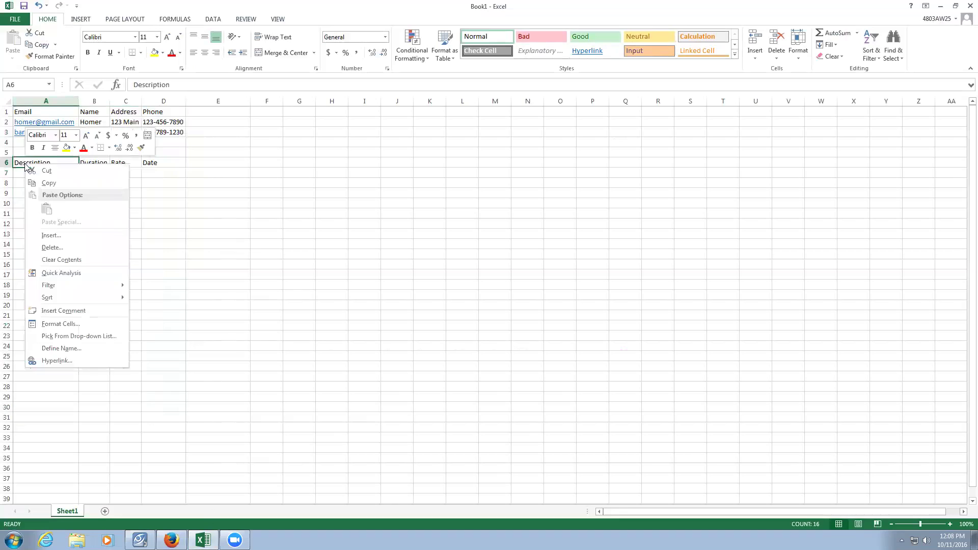
{"action": "left_click", "coordinate": [59, 236]}
{"action": "left_click", "coordinate": [51, 219]}
{"action": "left_click", "coordinate": [37, 265]}
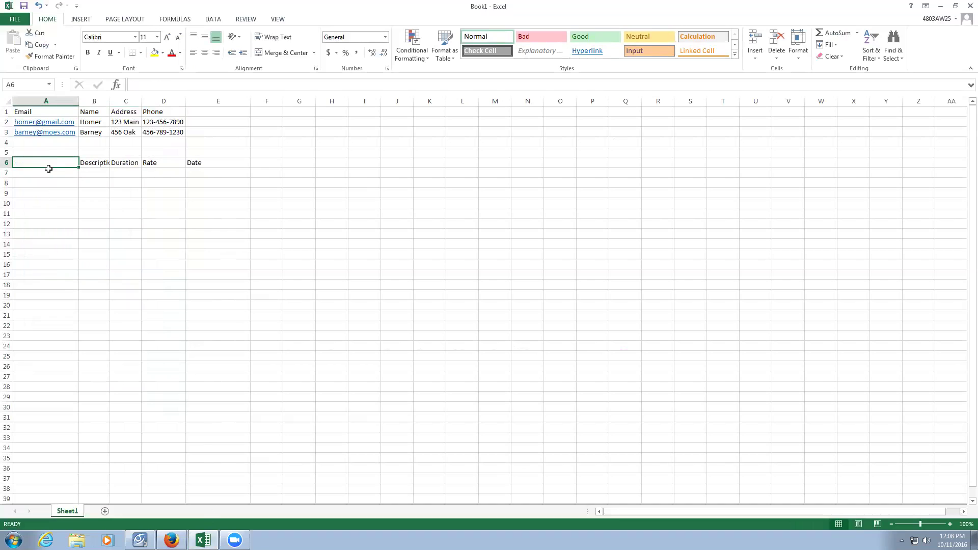
{"action": "type", "text": "JobID"}
{"action": "key", "text": "Return"}
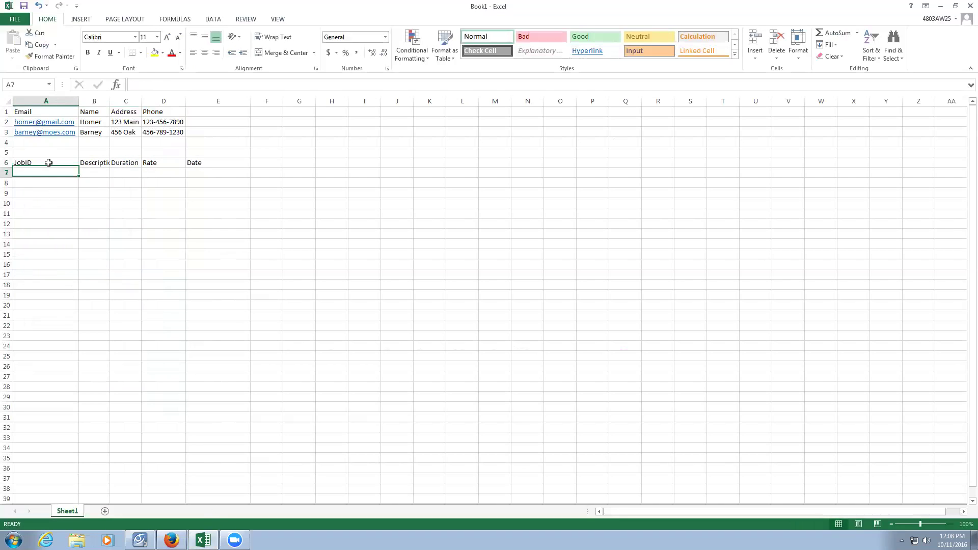
Number the jobs 1, 2 and 3 in A7:A9.
{"action": "type", "text": "1"}
{"action": "key", "text": "Return"}
{"action": "type", "text": "2"}
{"action": "key", "text": "Return"}
{"action": "type", "text": "3"}
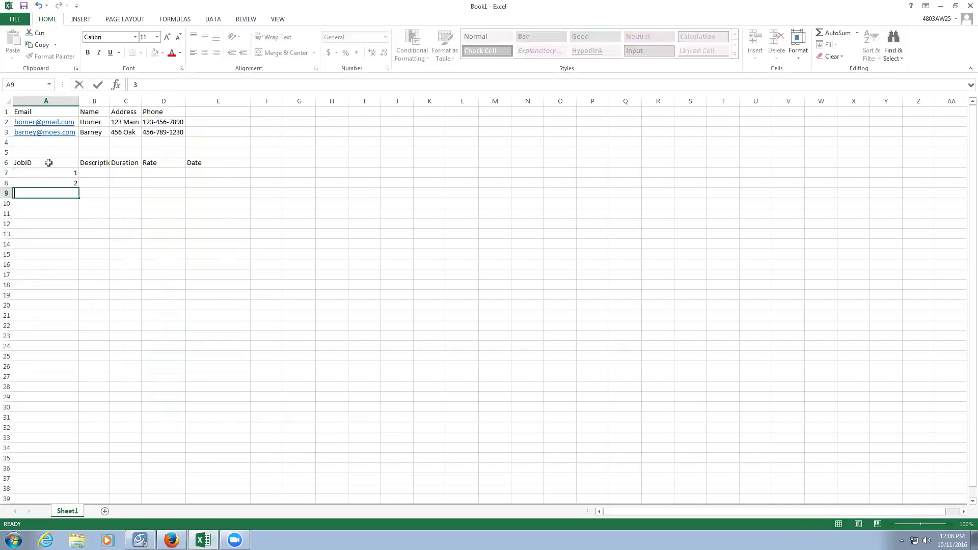
{"action": "key", "text": "Return"}
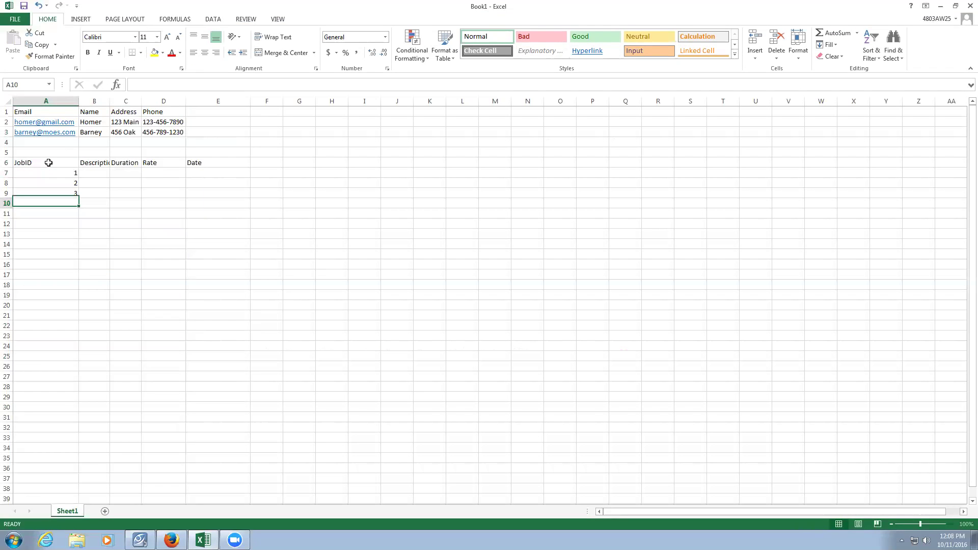
Autofit column B and enter job descriptions Cut grass, Cut grass and Raked Leaves.
{"action": "double_click", "coordinate": [110, 100]}
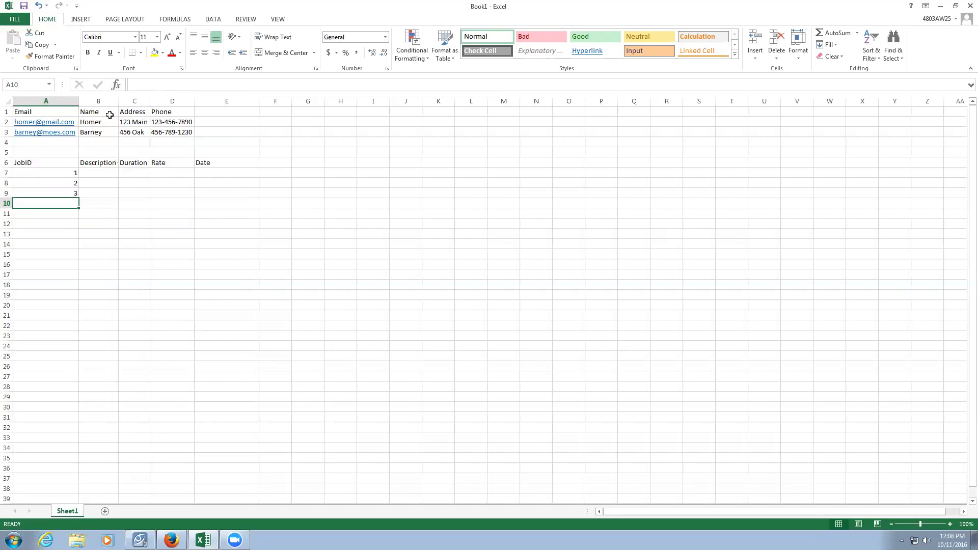
{"action": "left_click", "coordinate": [97, 170]}
{"action": "type", "text": "Cu"}
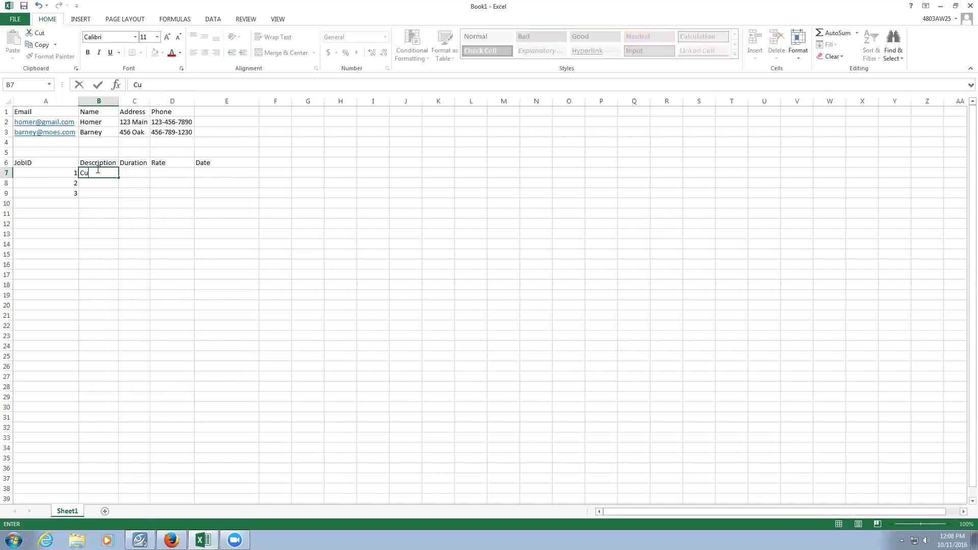
{"action": "type", "text": "t grass"}
{"action": "key", "text": "Return"}
{"action": "type", "text": "C"}
{"action": "key", "text": "Return"}
{"action": "type", "text": "Ra"}
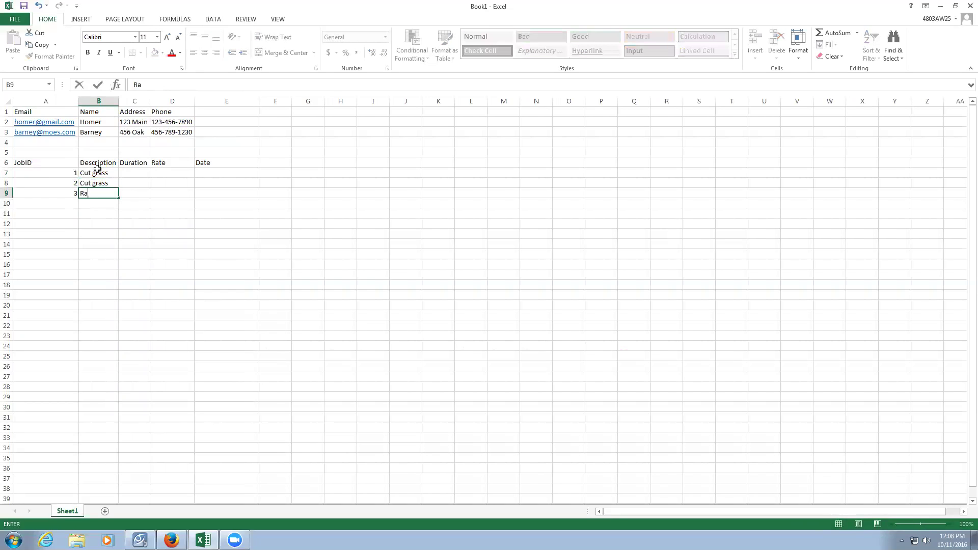
{"action": "type", "text": "ked Leaves"}
{"action": "key", "text": "Tab"}
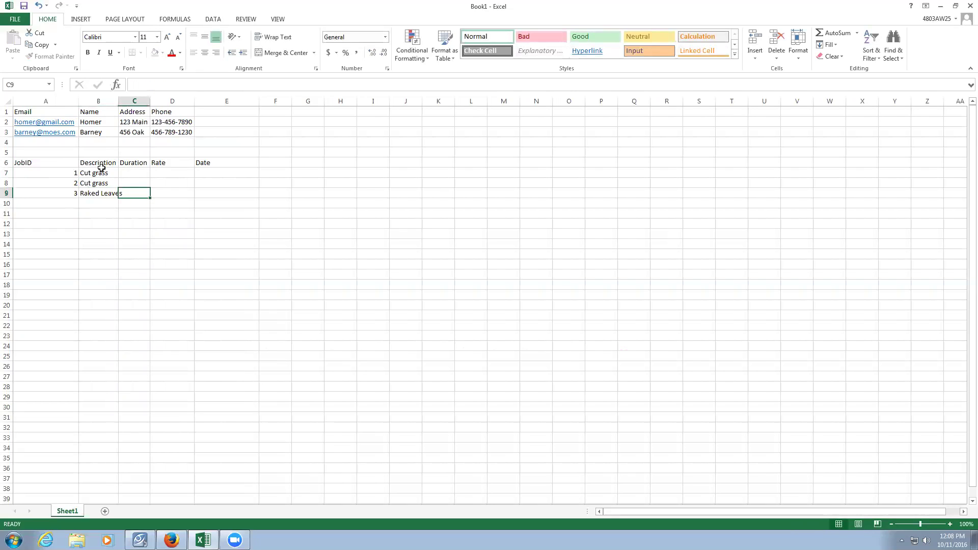
Enter the job durations 1 and 2 in column C.
{"action": "left_click", "coordinate": [124, 173]}
{"action": "type", "text": "1"}
{"action": "key", "text": "Return"}
{"action": "type", "text": "2"}
{"action": "key", "text": "Return"}
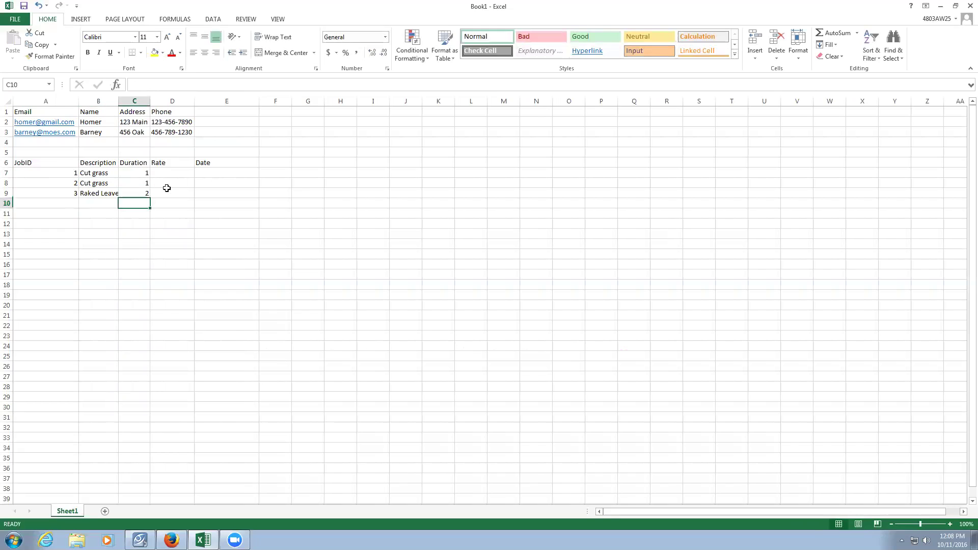
Enter a rate of 10 for each of the three jobs in column D.
{"action": "left_click", "coordinate": [167, 173]}
{"action": "type", "text": "10"}
{"action": "key", "text": "Return"}
{"action": "type", "text": "10"}
{"action": "key", "text": "Return"}
{"action": "type", "text": "10"}
{"action": "key", "text": "Return"}
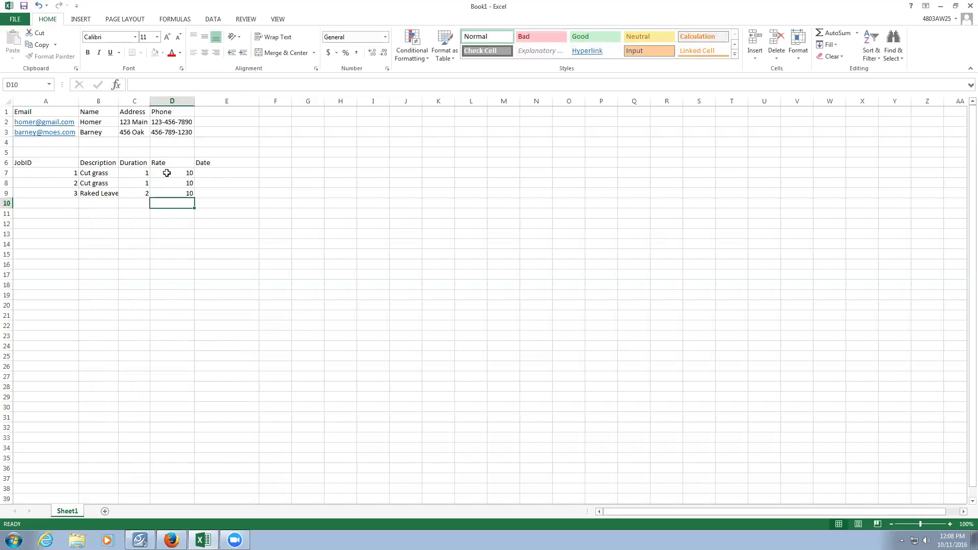
Enter dates 10/10/2016, 10/10/2016 and 10/11/2016 in E7:E9, correcting job 1's initial 10/9/2016.
{"action": "left_click", "coordinate": [206, 173]}
{"action": "type", "text": "10/9/2016"}
{"action": "key", "text": "Return"}
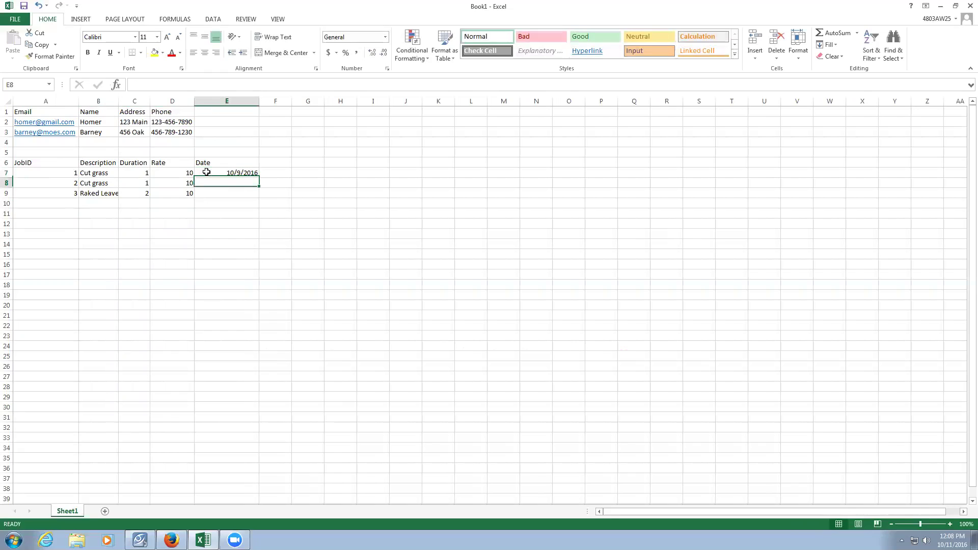
{"action": "type", "text": "10/"}
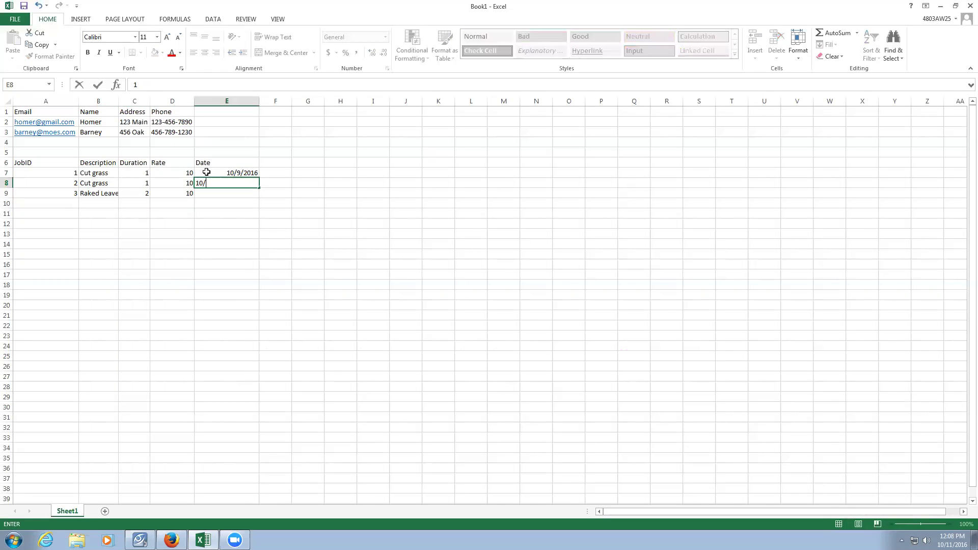
{"action": "type", "text": "10/2016"}
{"action": "key", "text": "Return"}
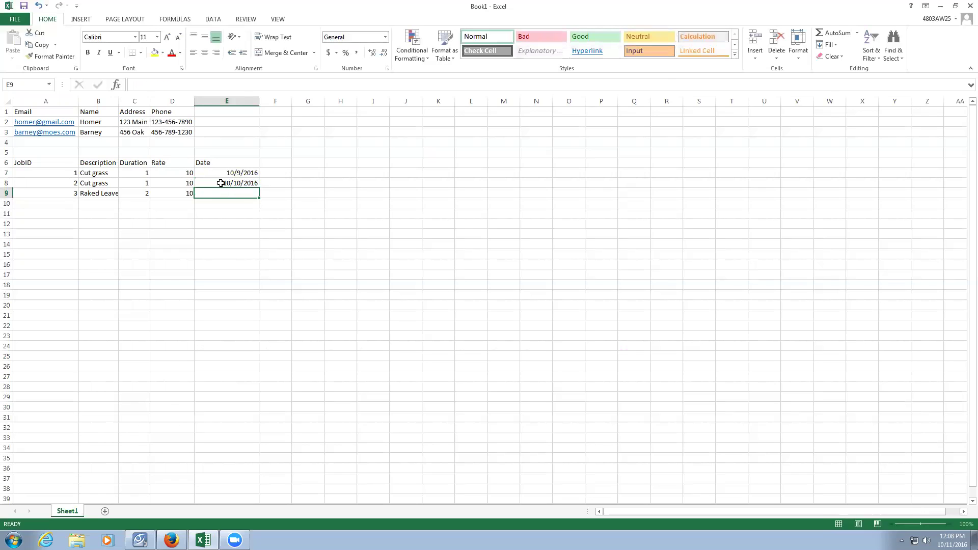
{"action": "left_click", "coordinate": [224, 174]}
{"action": "type", "text": "1"}
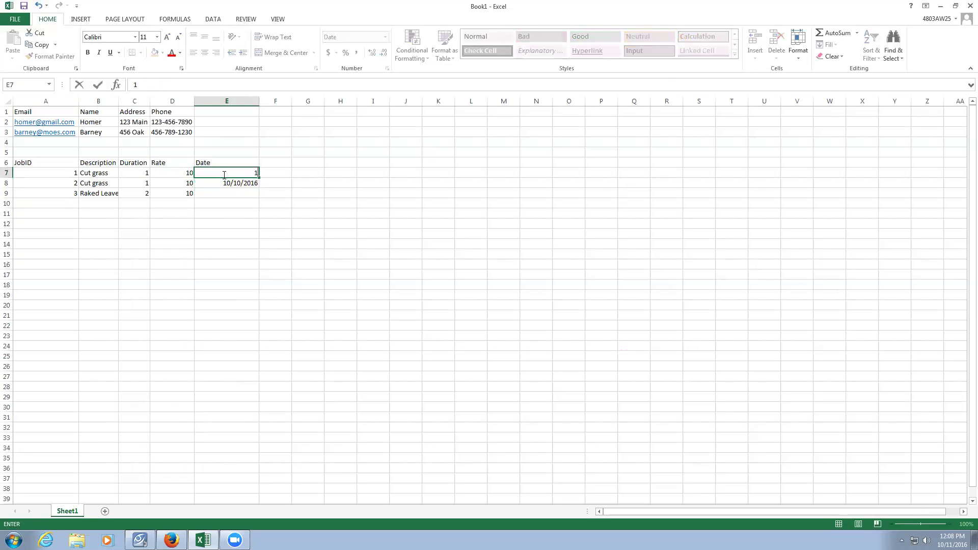
{"action": "type", "text": "0/10/2016"}
{"action": "key", "text": "Return"}
{"action": "key", "text": "Return"}
{"action": "type", "text": "10/"}
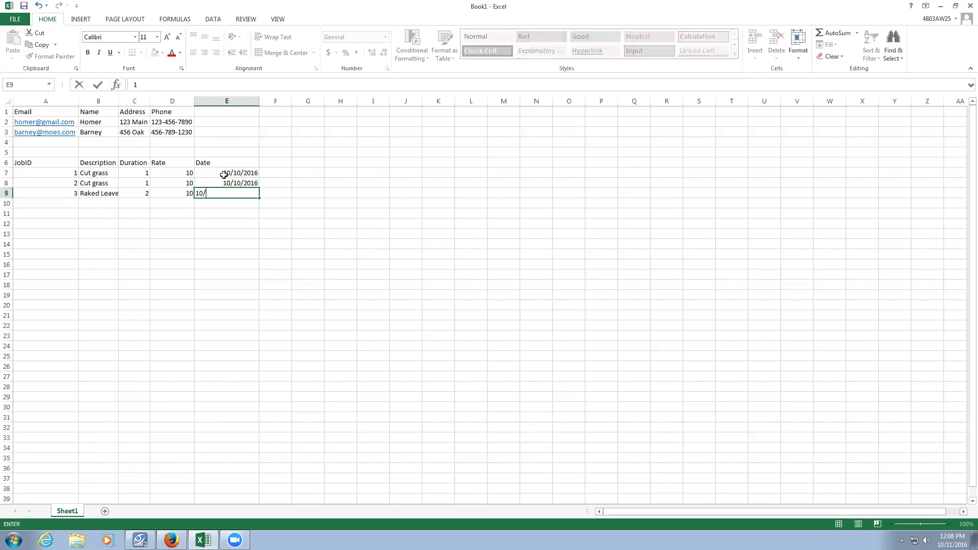
{"action": "type", "text": "11/2016"}
{"action": "key", "text": "Return"}
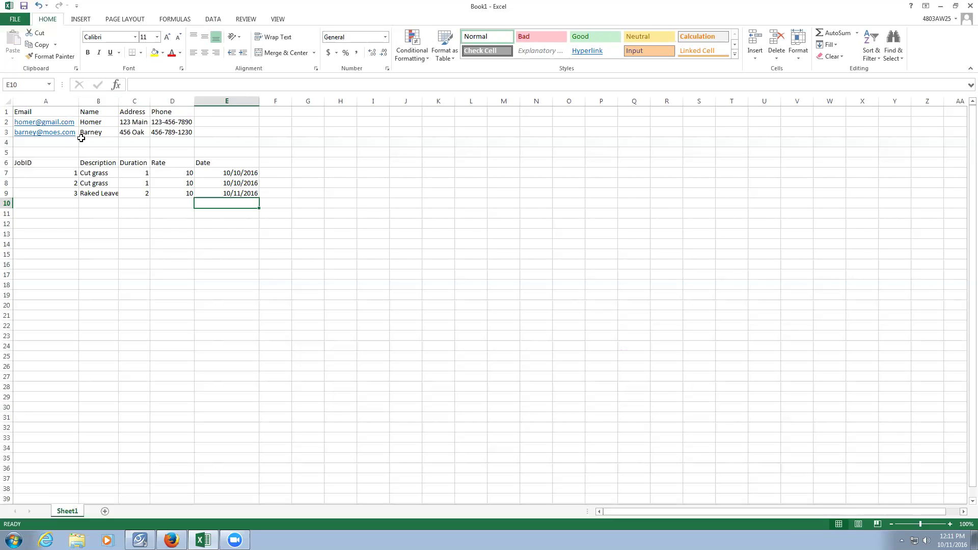
{"action": "left_click", "coordinate": [87, 123]}
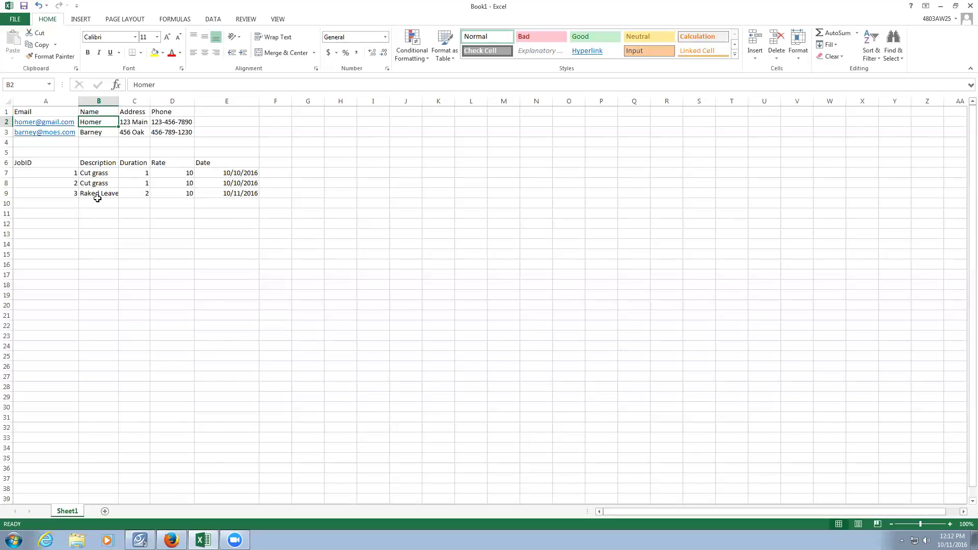
Add an Email header in F6 beside the jobs table's Date column.
{"action": "left_click", "coordinate": [274, 173]}
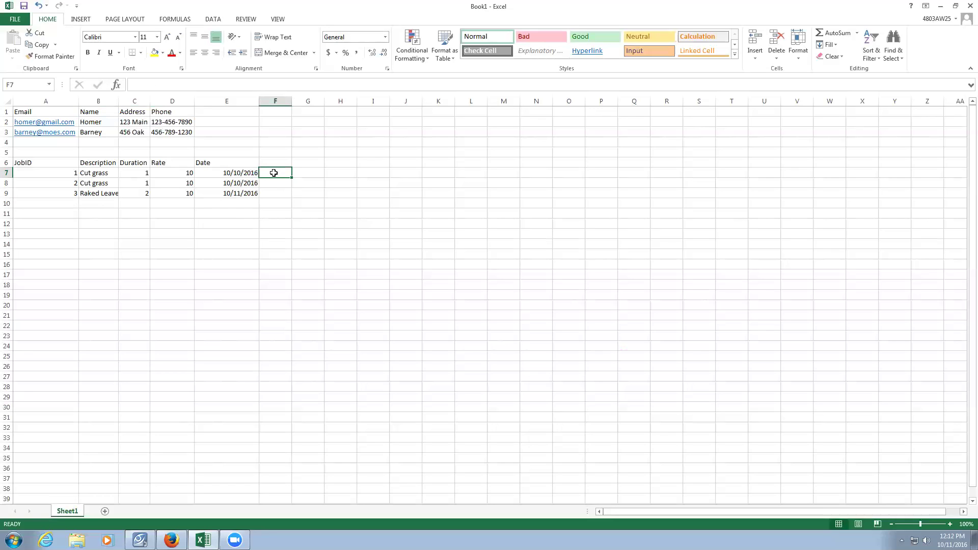
{"action": "key", "text": "Up"}
{"action": "type", "text": "Email"}
{"action": "key", "text": "Return"}
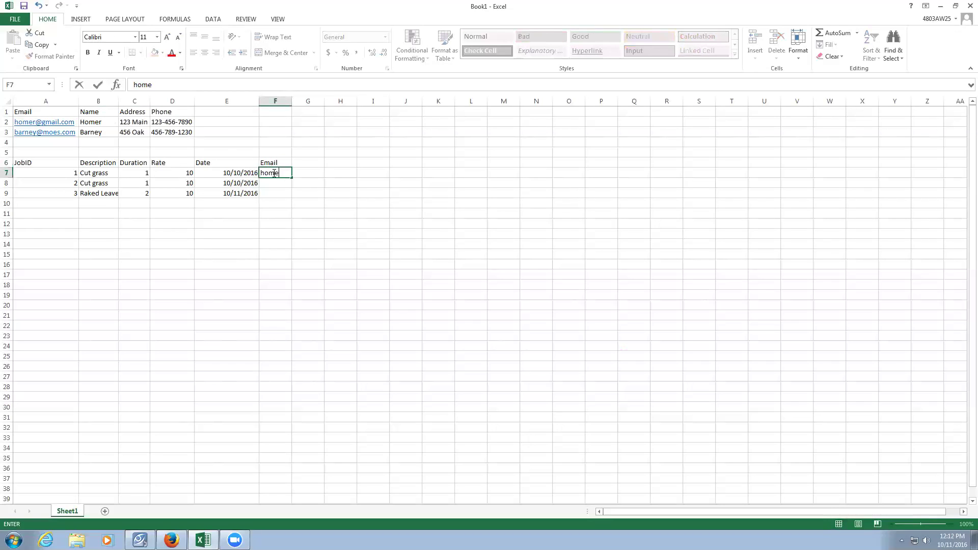
Enter the customer e-mail addresses for the first two jobs in F7 and F8.
{"action": "key", "text": "Return"}
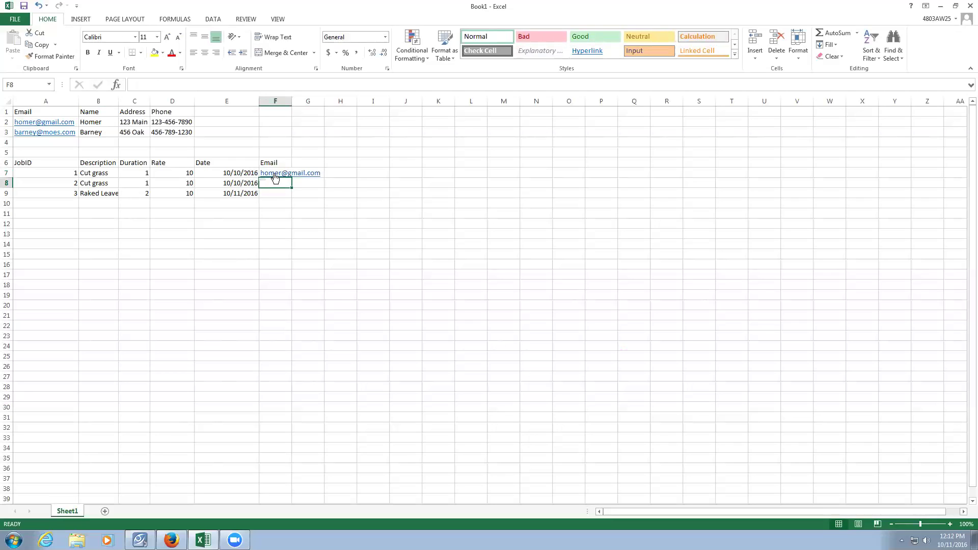
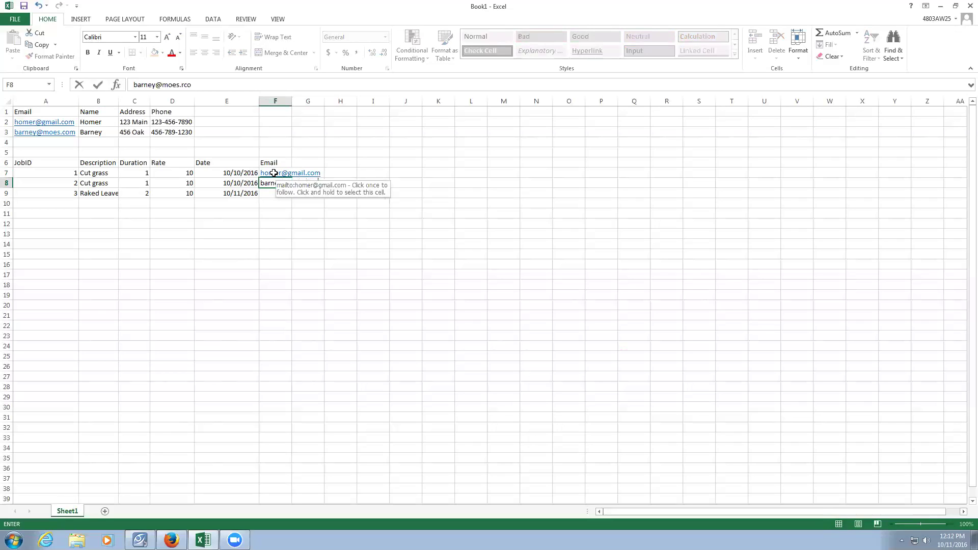
{"action": "key", "text": "Return"}
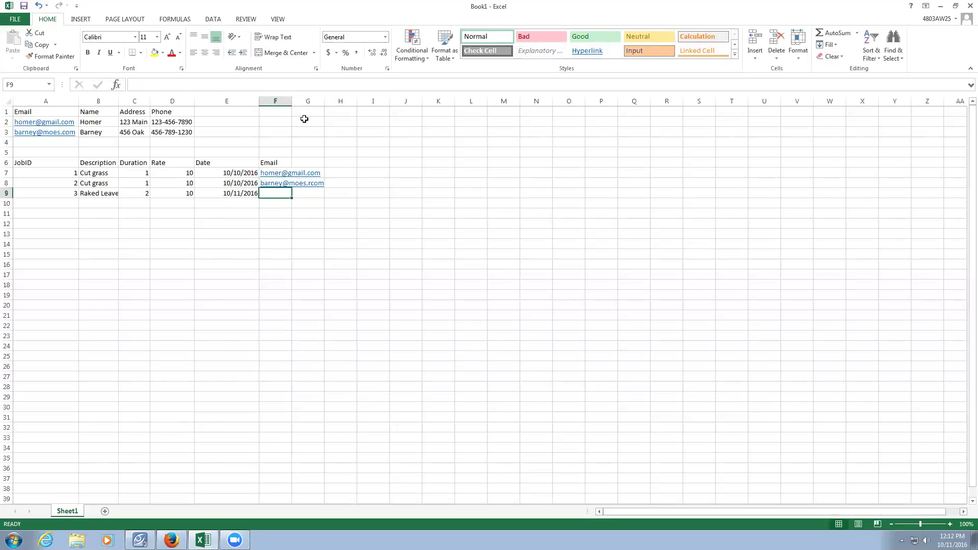
Autofit columns F and B, then fill in the third job's customer e-mail.
{"action": "double_click", "coordinate": [293, 101]}
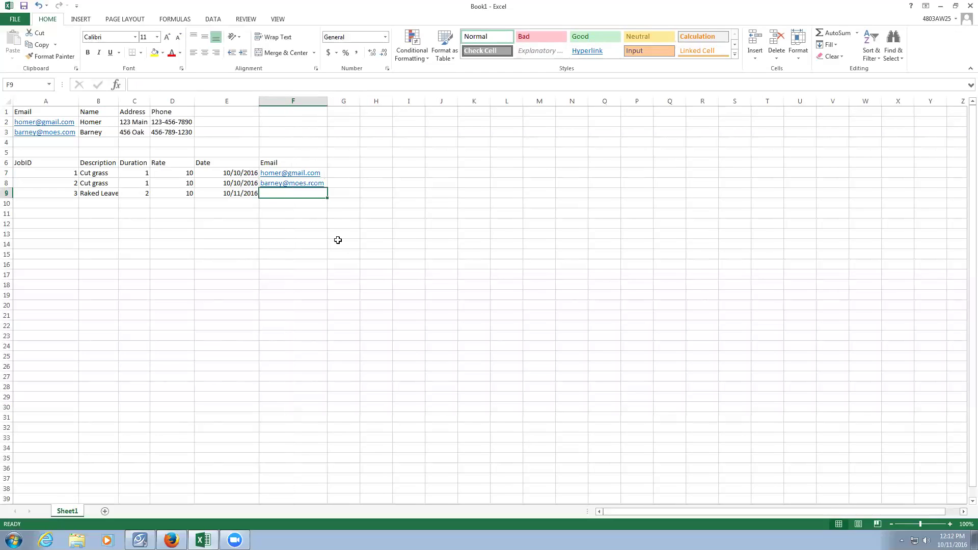
{"action": "double_click", "coordinate": [119, 101]}
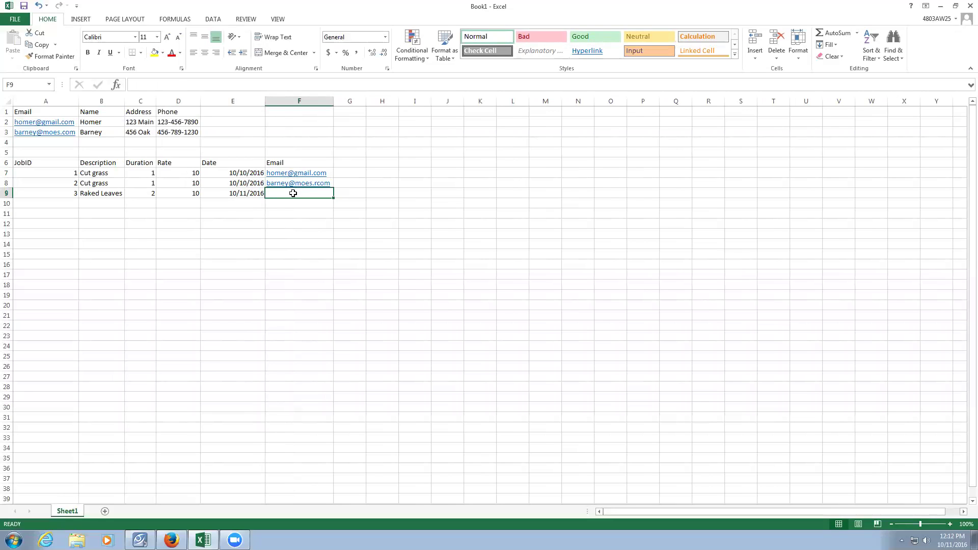
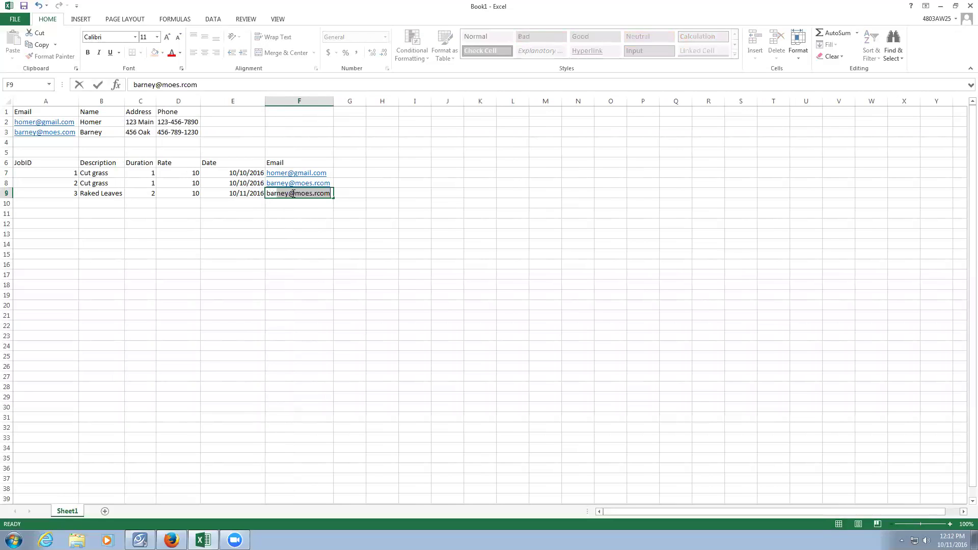
{"action": "key", "text": "Return"}
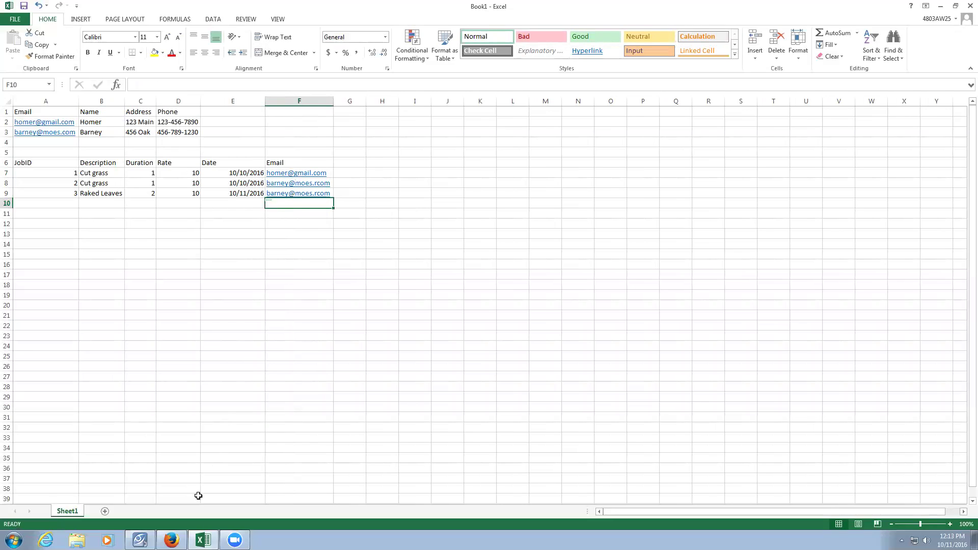
Scroll through Ch5 HW.pdf's foreign-key and DBMS questions in Firefox, then return to Excel.
{"action": "left_click", "coordinate": [177, 540]}
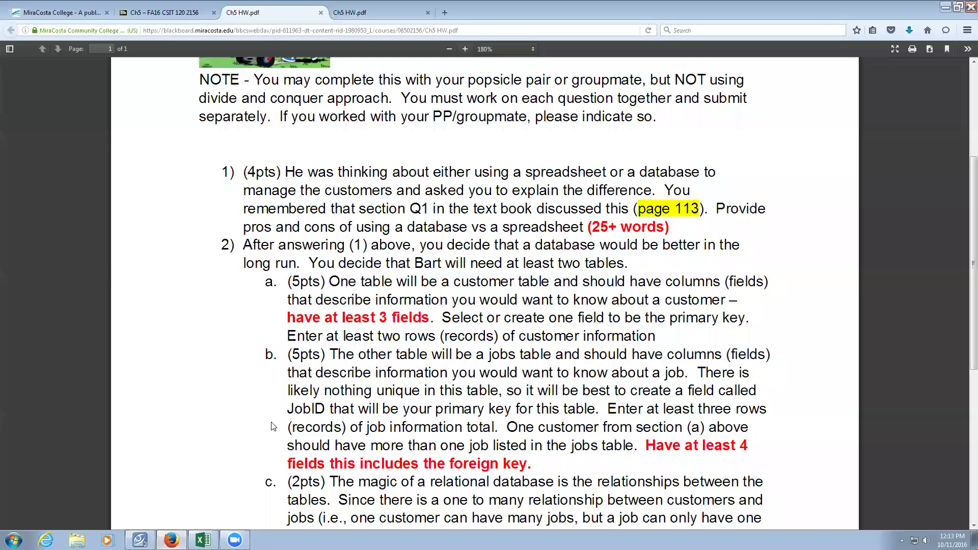
{"action": "scroll", "coordinate": [272, 422], "scroll_direction": "down", "scroll_amount": 3}
{"action": "scroll", "coordinate": [272, 422], "scroll_direction": "down", "scroll_amount": 3}
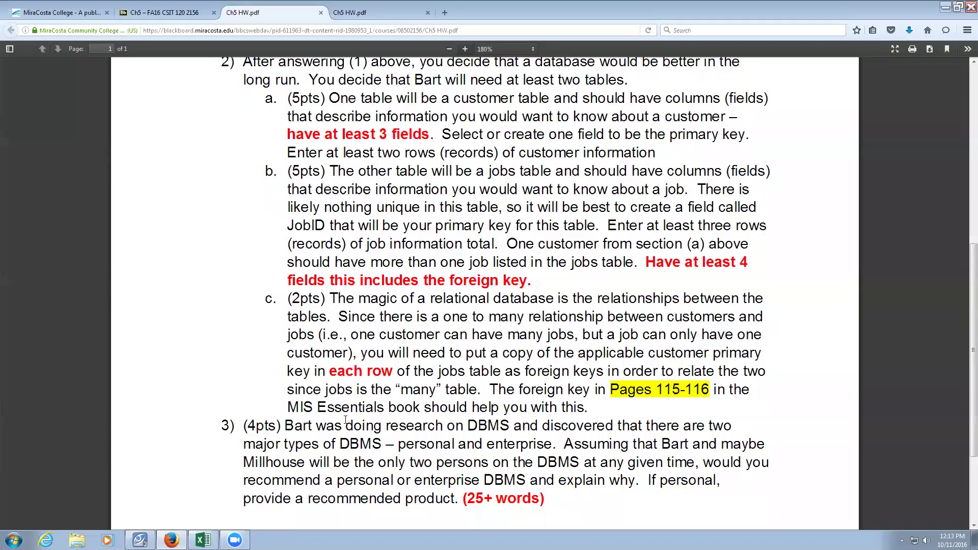
{"action": "scroll", "coordinate": [346, 419], "scroll_direction": "down", "scroll_amount": 3}
{"action": "scroll", "coordinate": [347, 421], "scroll_direction": "down", "scroll_amount": 1}
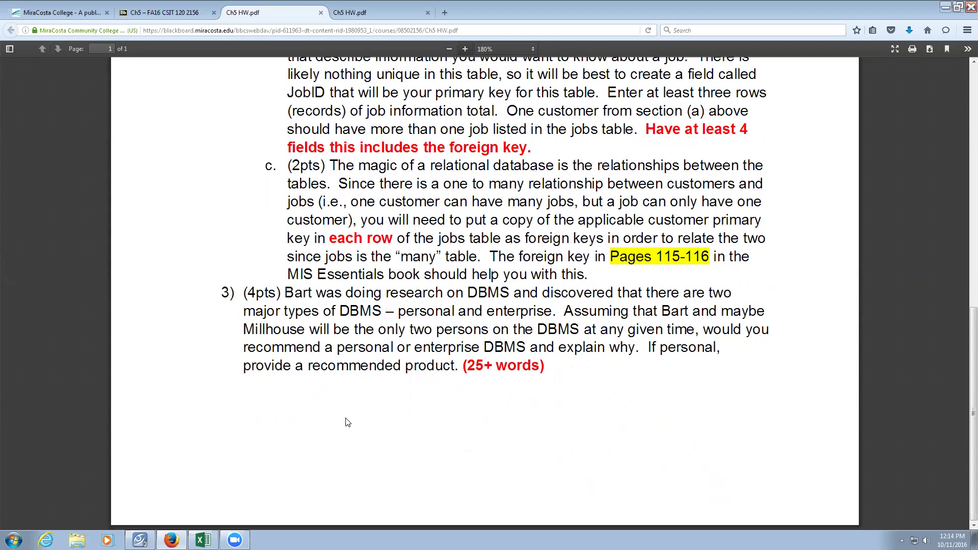
{"action": "left_click", "coordinate": [200, 539]}
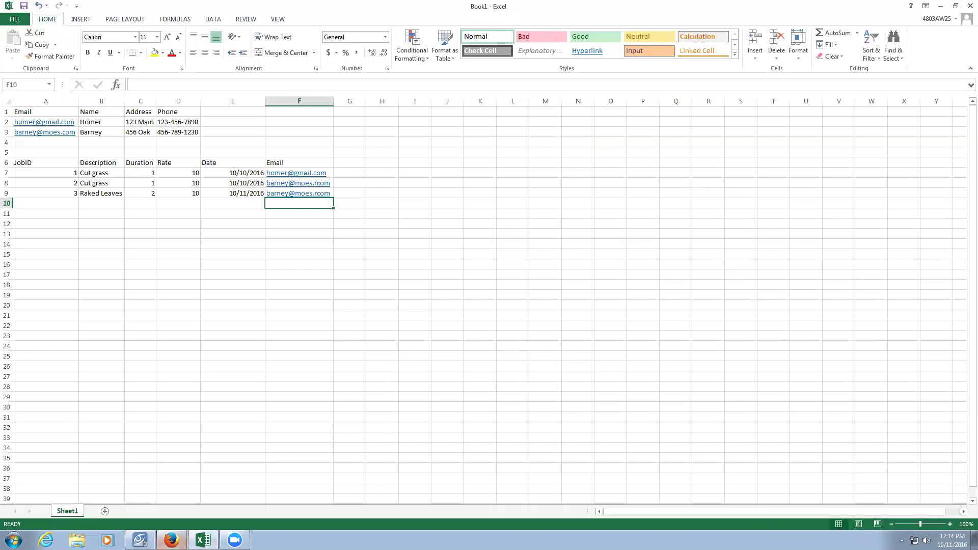
Open the Ch5 PPT from the Blackboard course page with Microsoft PowerPoint.
{"action": "left_click", "coordinate": [171, 540]}
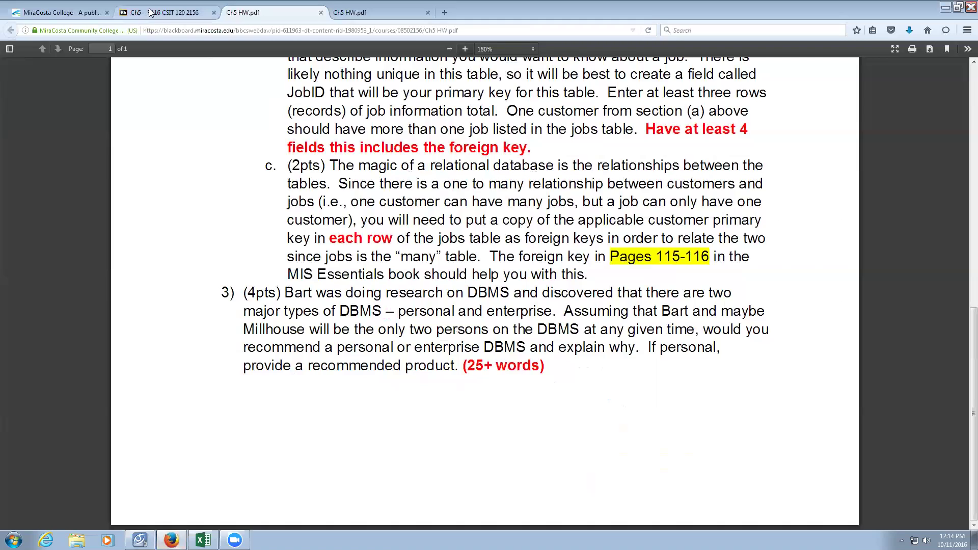
{"action": "left_click", "coordinate": [164, 12]}
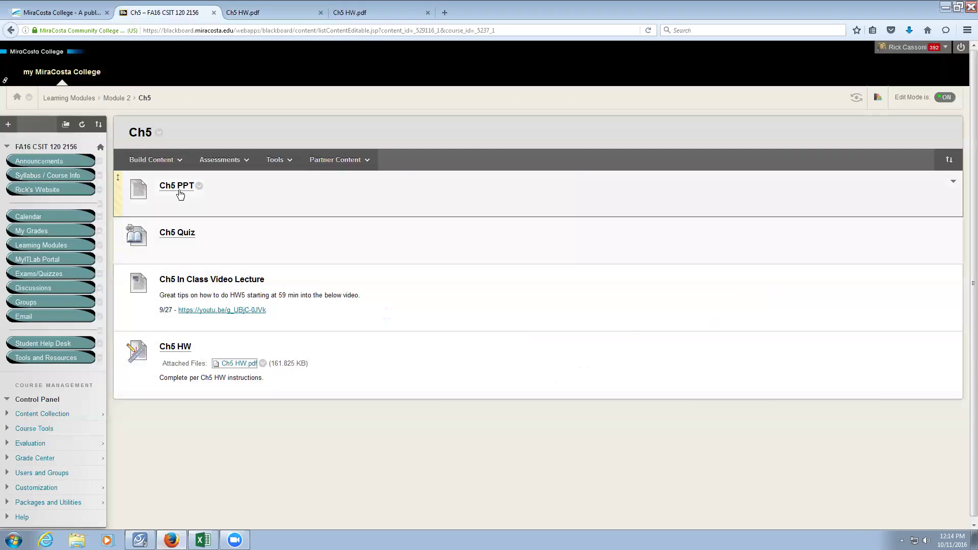
{"action": "left_click", "coordinate": [180, 192]}
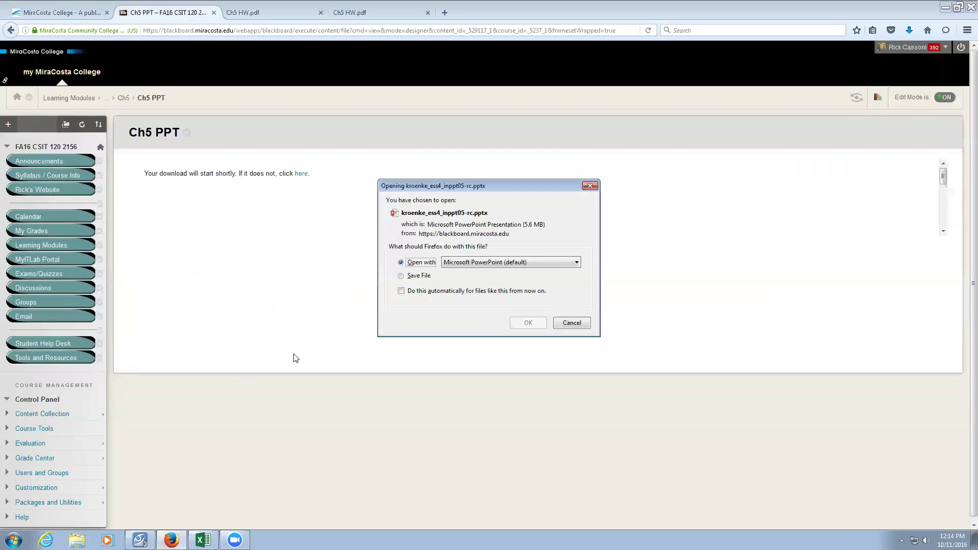
{"action": "left_click", "coordinate": [538, 321]}
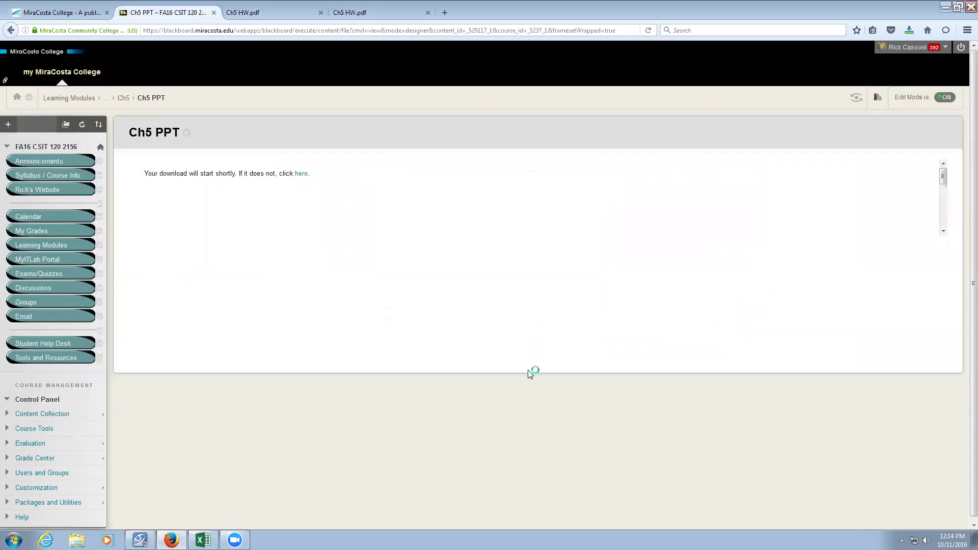
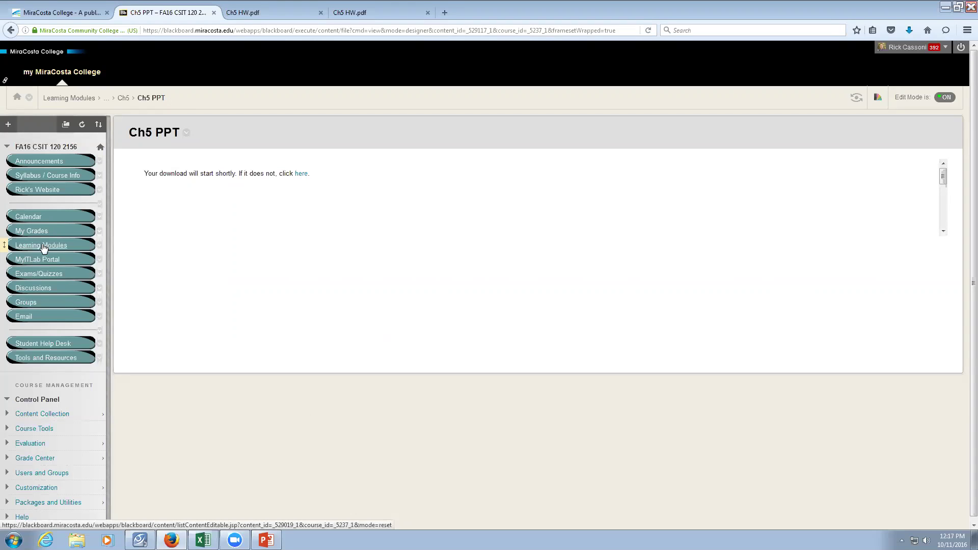
Open the Excel folder under Learning Modules in the course menu.
{"action": "left_click", "coordinate": [44, 246]}
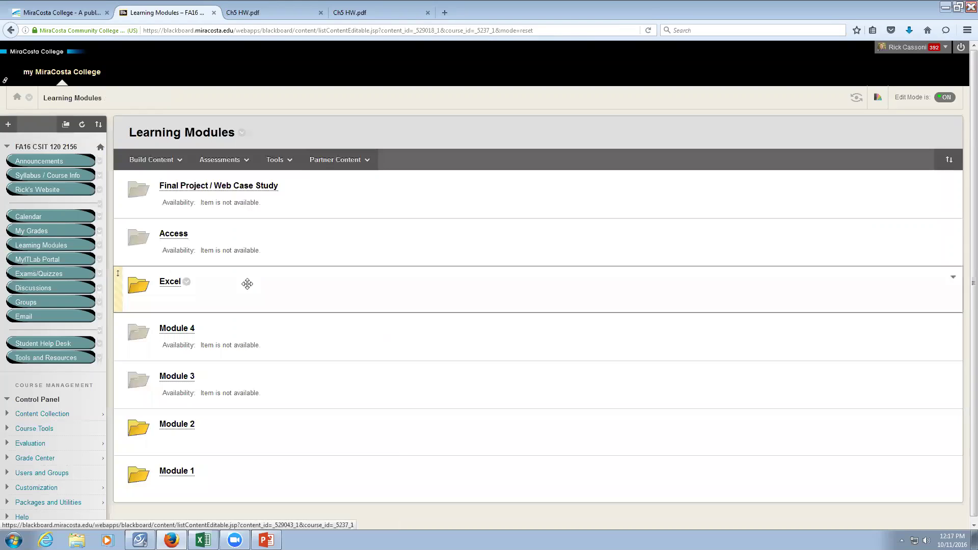
{"action": "left_click", "coordinate": [168, 288]}
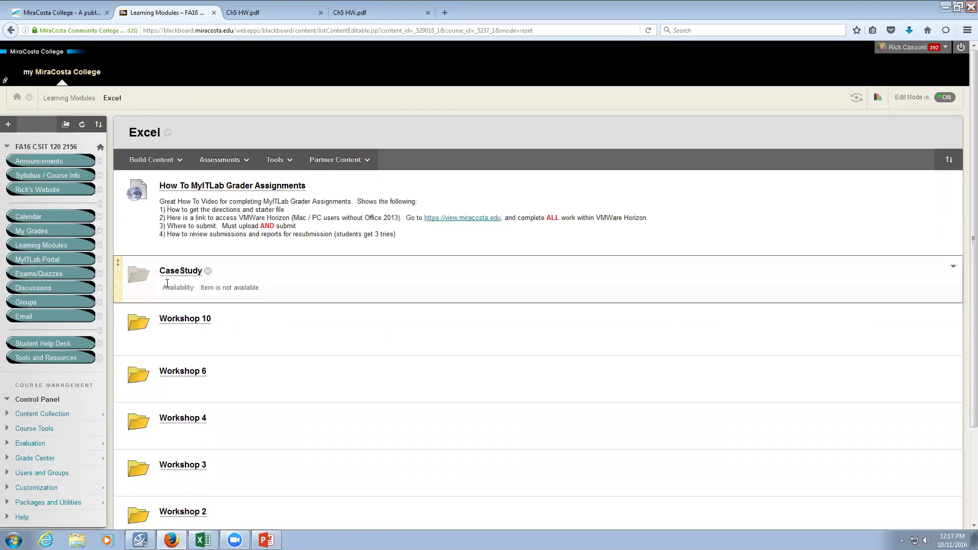
{"action": "scroll", "coordinate": [224, 356], "scroll_direction": "down", "scroll_amount": 2}
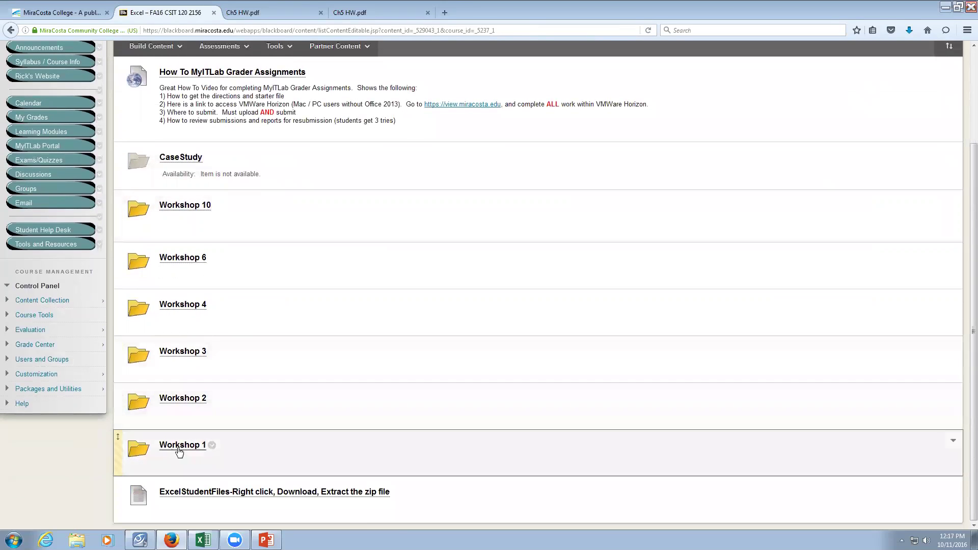
Browse the Workshop 1 and Workshop 3 folders, then open Workshop 4.
{"action": "left_click", "coordinate": [181, 445]}
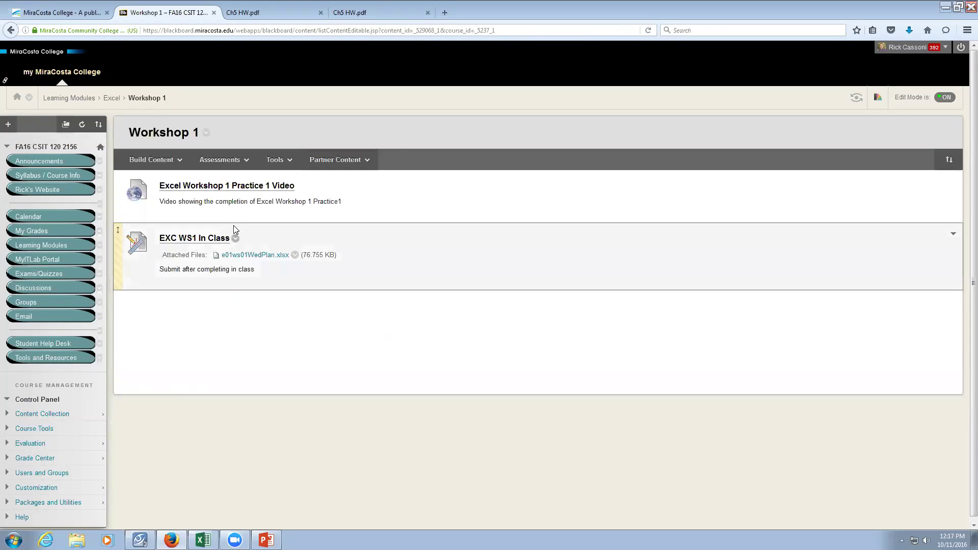
{"action": "left_click", "coordinate": [153, 160]}
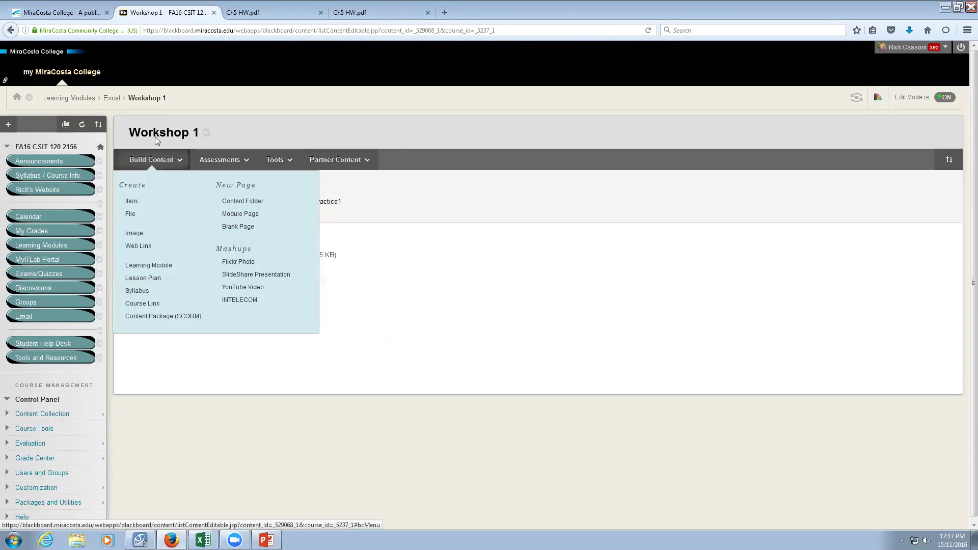
{"action": "left_click", "coordinate": [112, 97]}
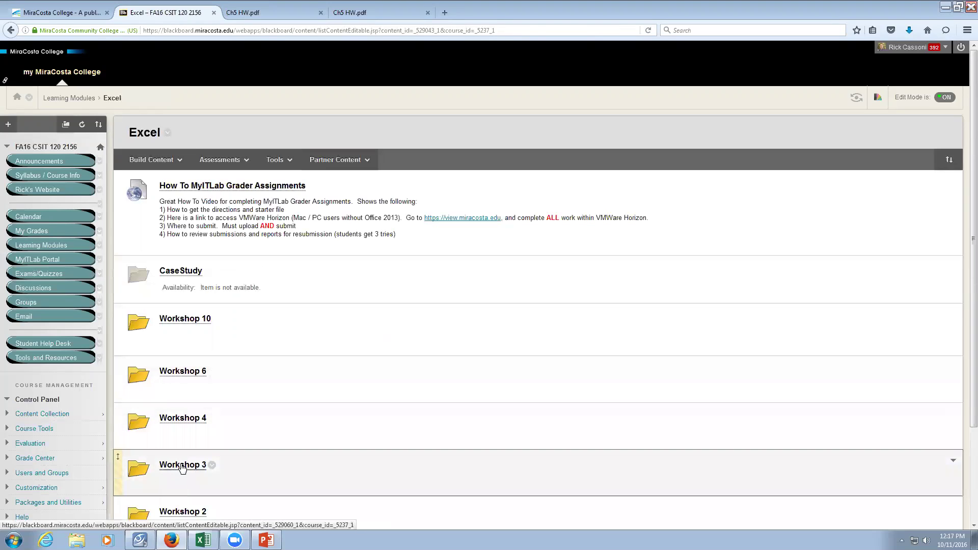
{"action": "left_click", "coordinate": [182, 467]}
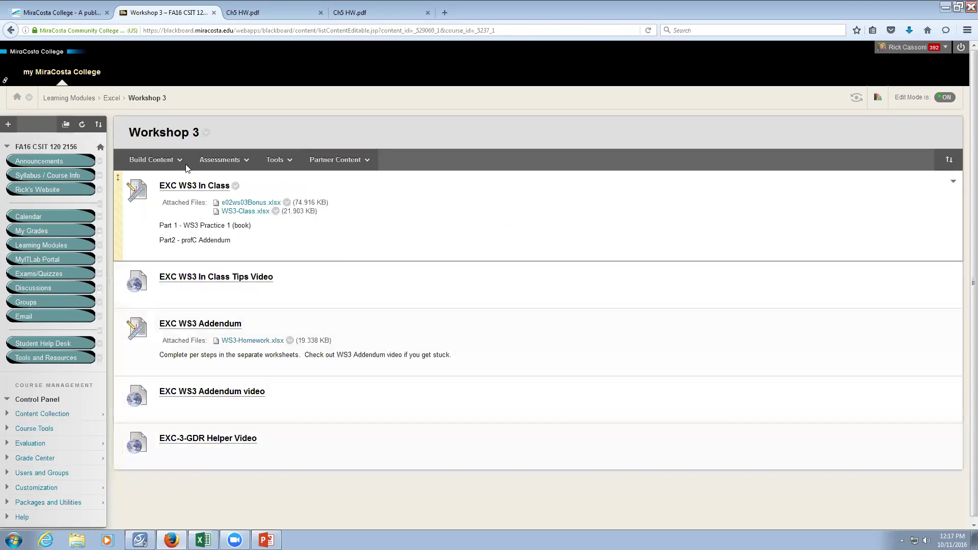
{"action": "left_click", "coordinate": [112, 99]}
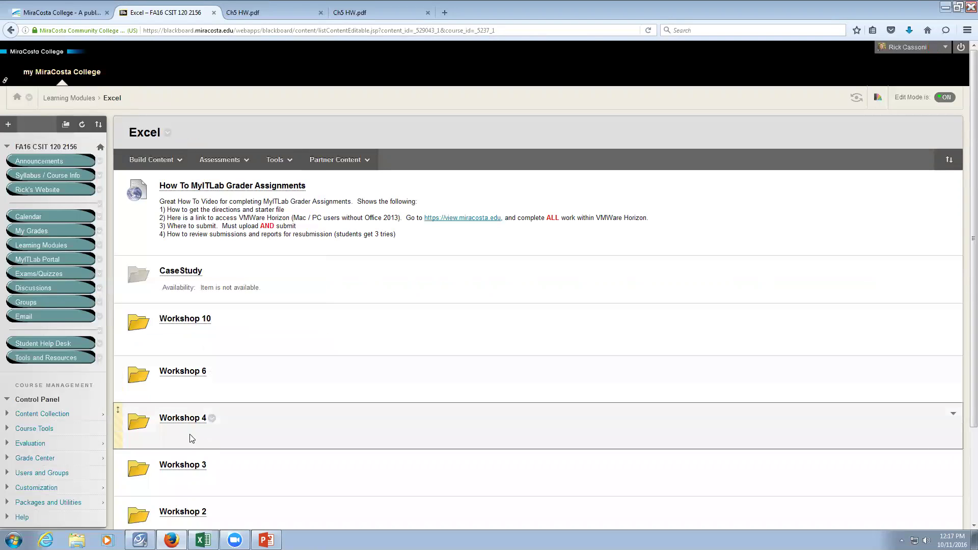
{"action": "left_click", "coordinate": [176, 419]}
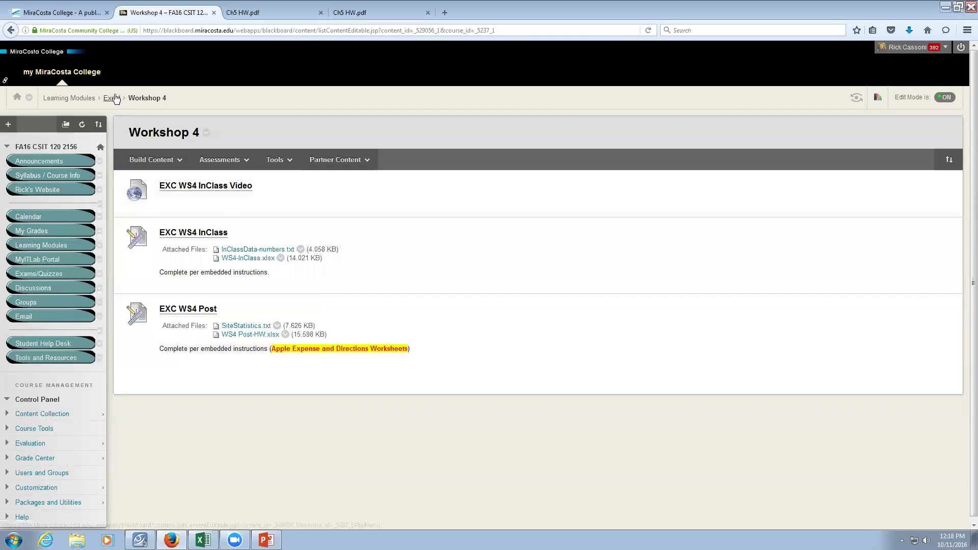
Return to the Excel module's workshop list using the Excel breadcrumb.
{"action": "left_click", "coordinate": [112, 98]}
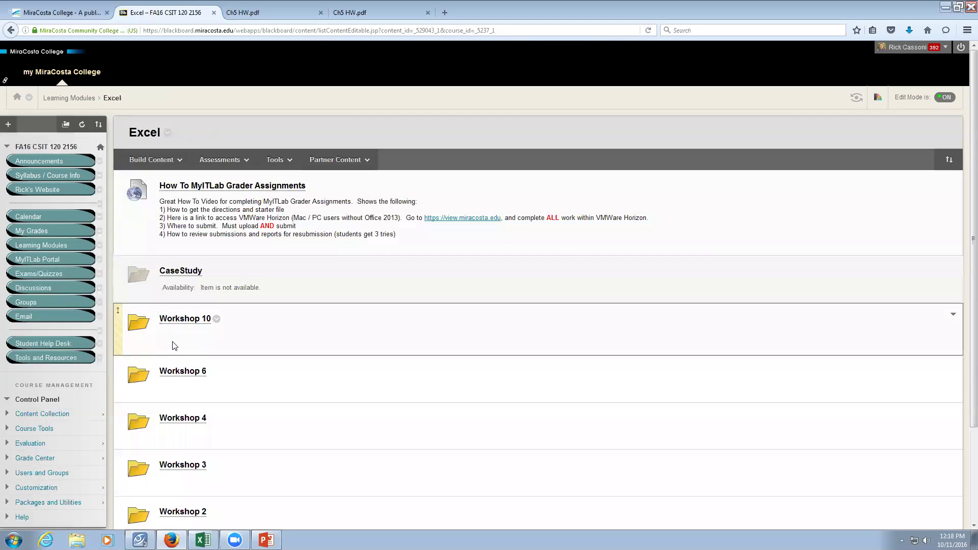
Open the Workshop 10 folder to see the Excel 10 In Class files.
{"action": "left_click", "coordinate": [173, 322]}
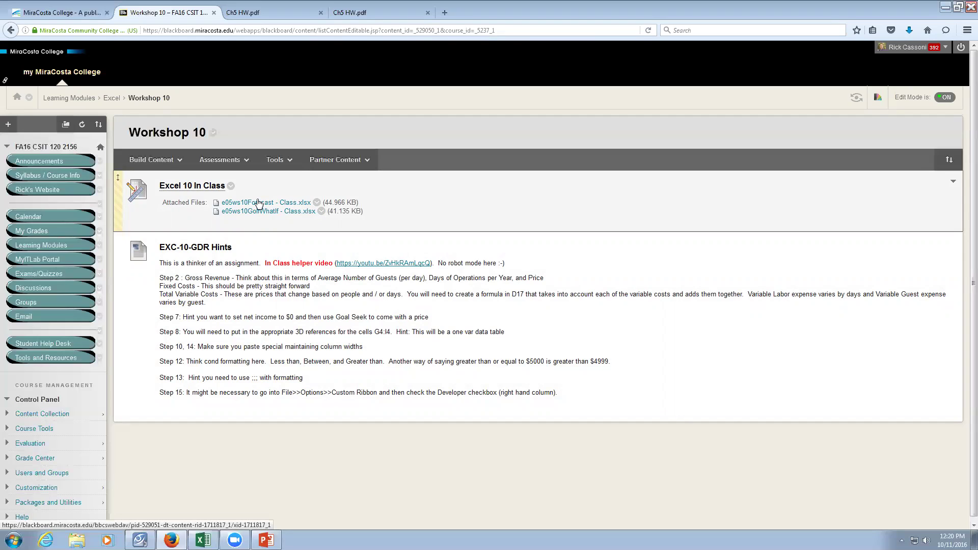
Open the e05ws10Forecast - Class workbook from the desktop in Excel.
{"action": "right_click", "coordinate": [268, 204]}
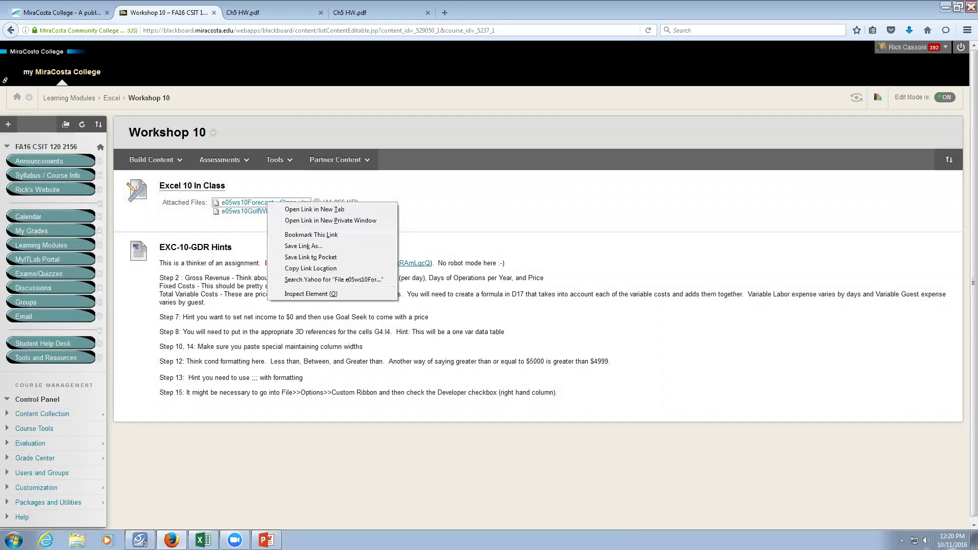
{"action": "left_click", "coordinate": [974, 540]}
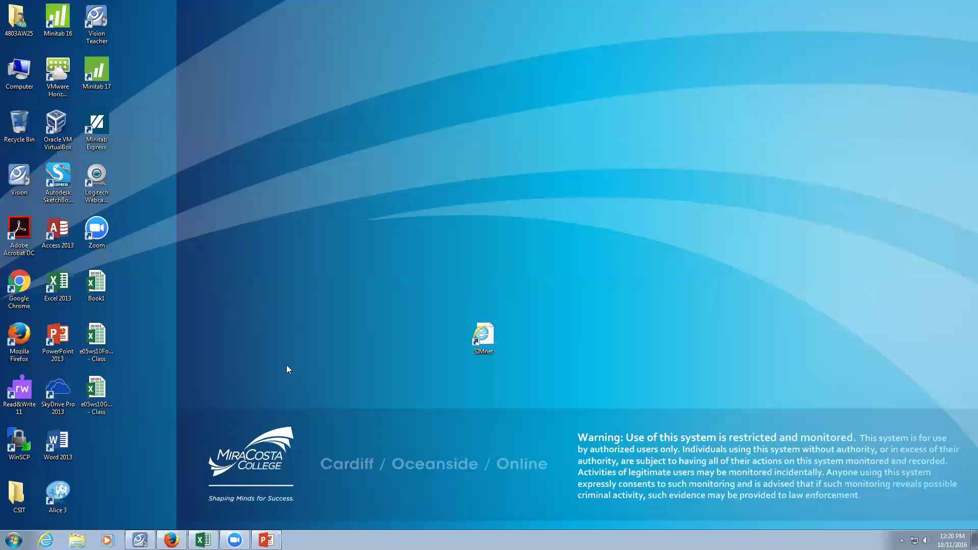
{"action": "double_click", "coordinate": [105, 335]}
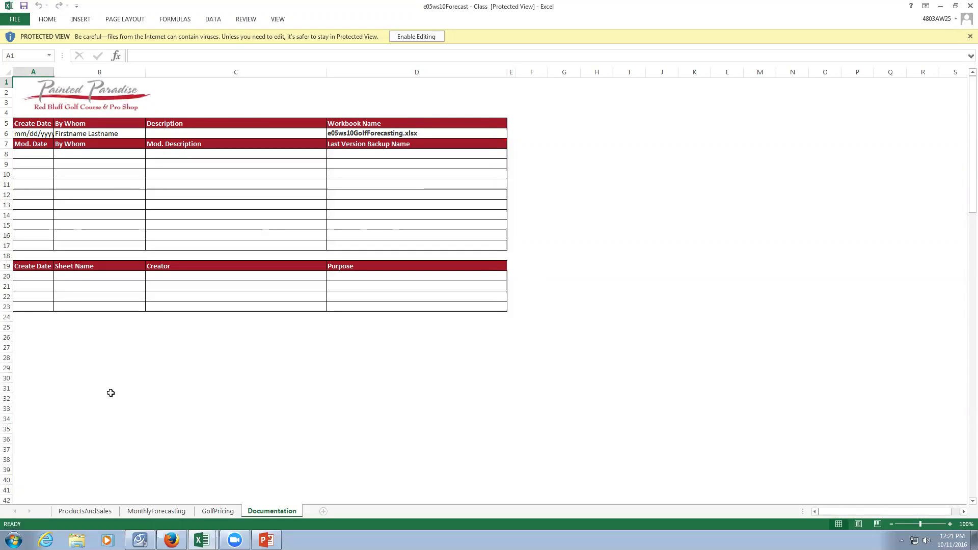
Enable editing on the ProductsAndSales sheet, preview its Page Layout header, then return to Normal view.
{"action": "left_click", "coordinate": [85, 512]}
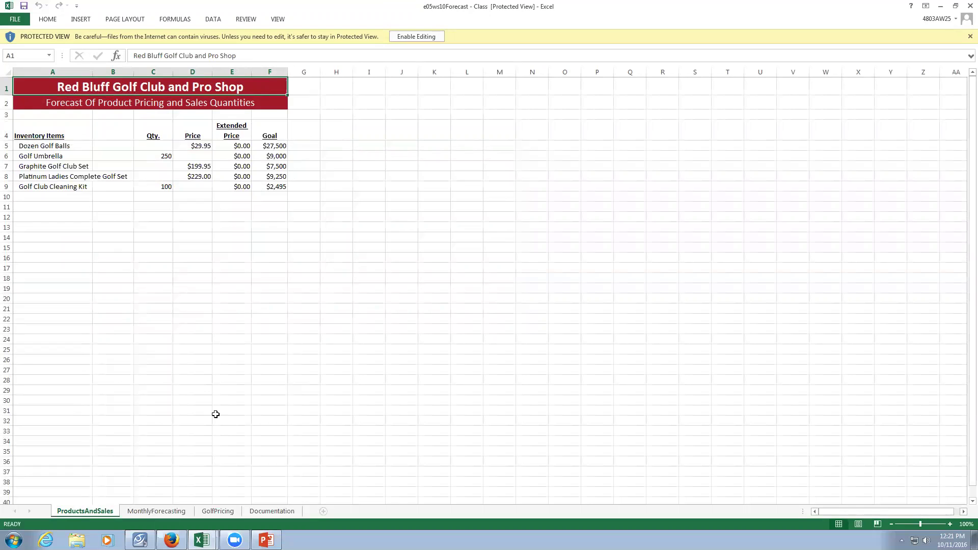
{"action": "left_click", "coordinate": [408, 41]}
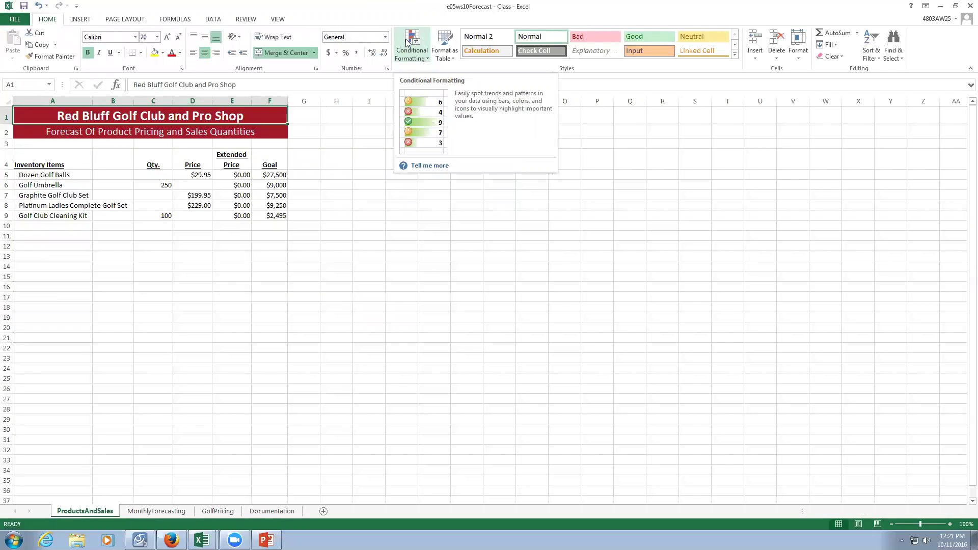
{"action": "left_click", "coordinate": [858, 524]}
{"action": "left_click", "coordinate": [209, 156]}
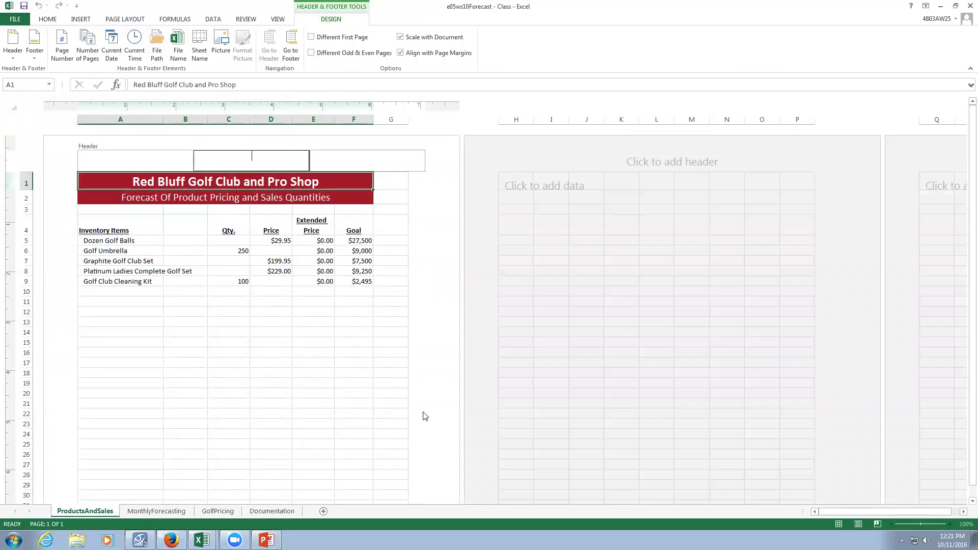
{"action": "left_click", "coordinate": [406, 412]}
{"action": "left_click", "coordinate": [838, 523]}
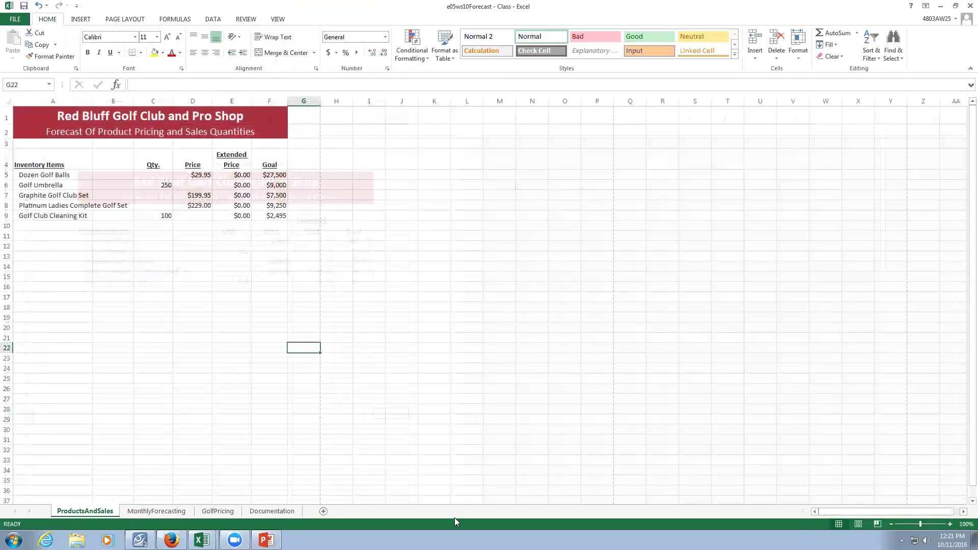
Start the Netop screen demo for students and return to the forecast workbook.
{"action": "left_click", "coordinate": [140, 540]}
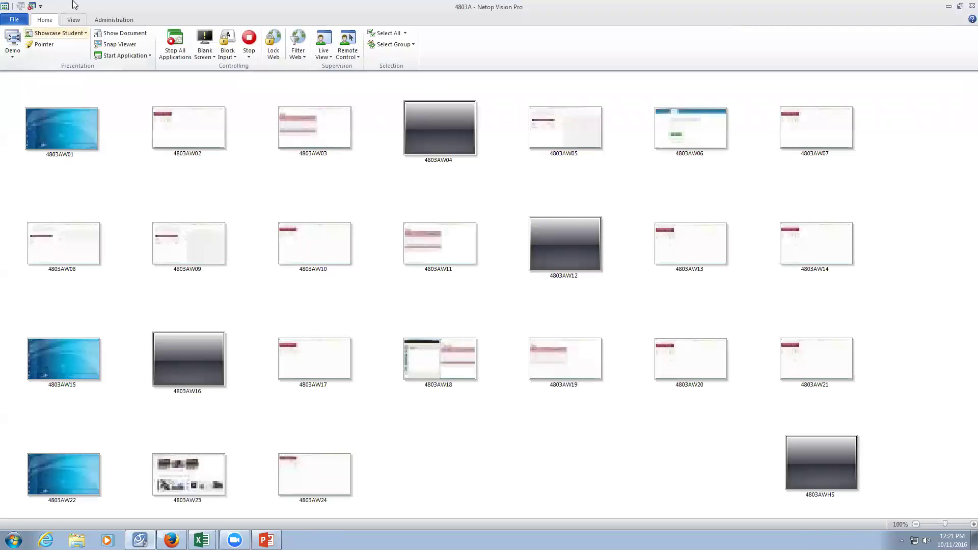
{"action": "left_click", "coordinate": [14, 41]}
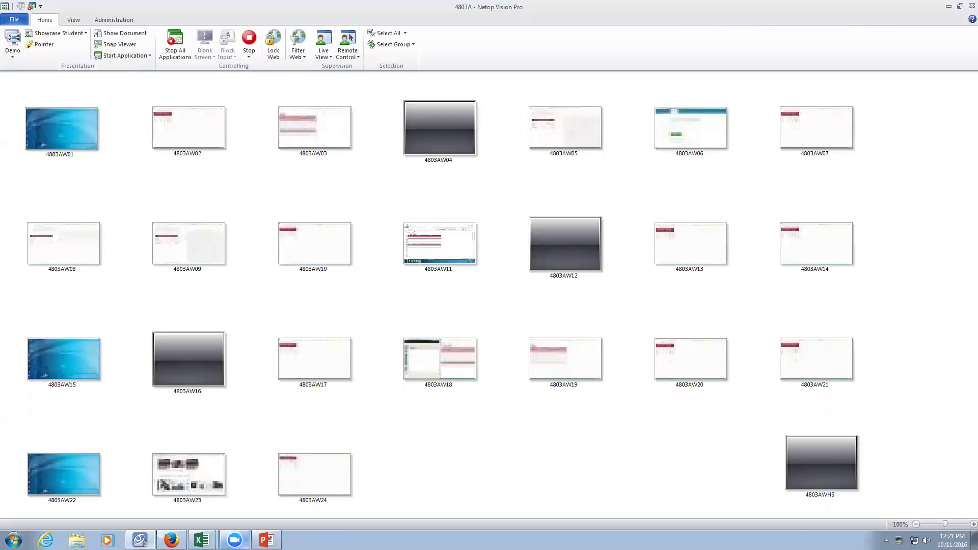
{"action": "left_click", "coordinate": [202, 540]}
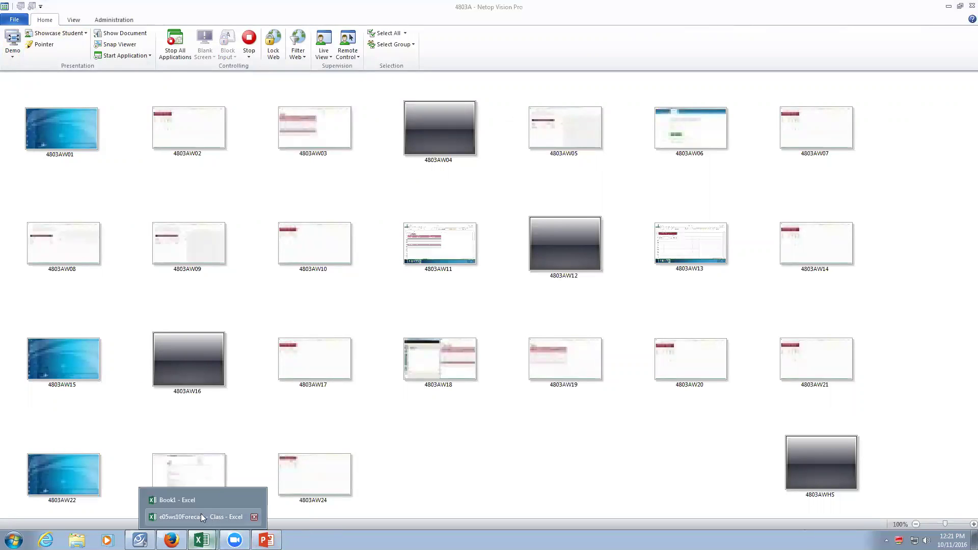
{"action": "left_click", "coordinate": [200, 513]}
{"action": "left_click", "coordinate": [347, 398]}
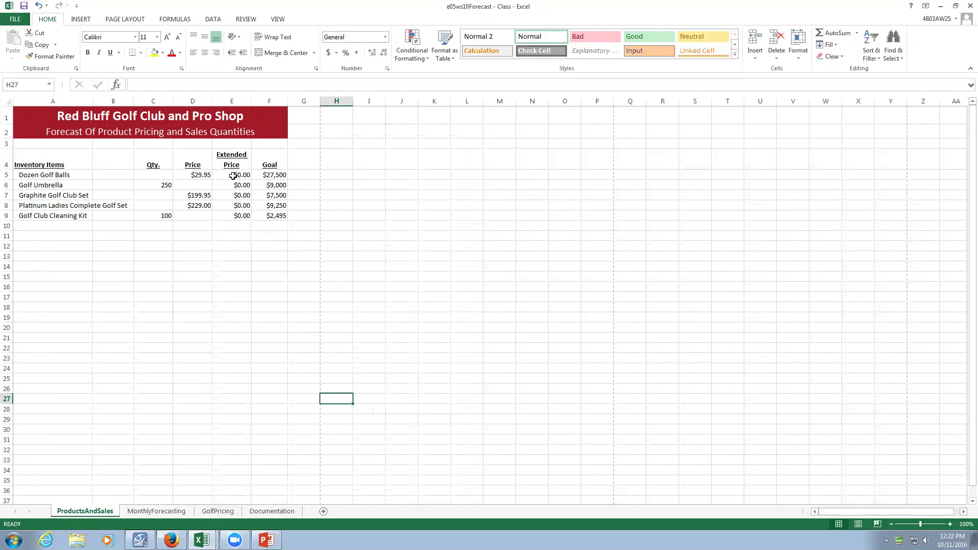
Select the Extended Price cell E5 containing =C5*D5.
{"action": "left_click", "coordinate": [233, 175]}
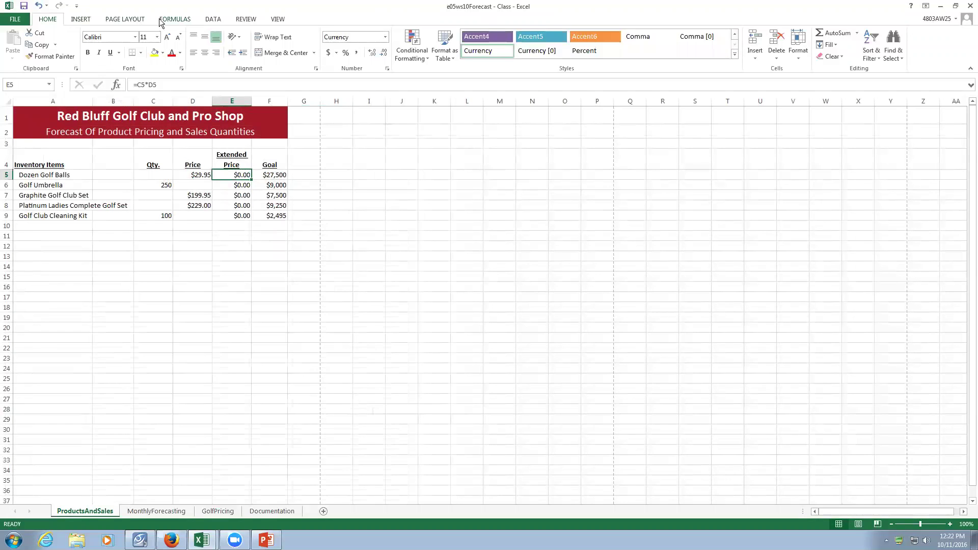
Goal Seek E5 to 27,500 by changing C5, accepting a golf ball quantity of 918.
{"action": "left_click", "coordinate": [214, 18]}
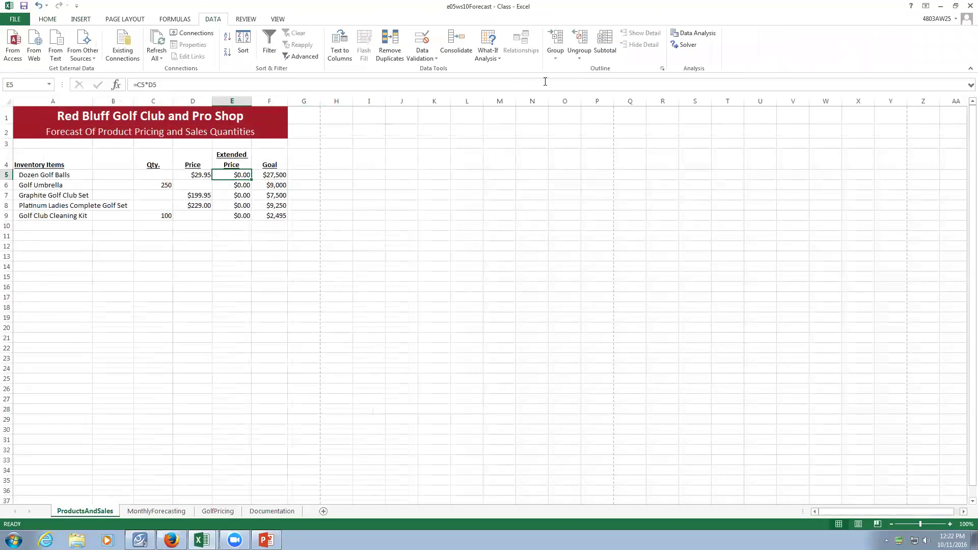
{"action": "left_click", "coordinate": [490, 56]}
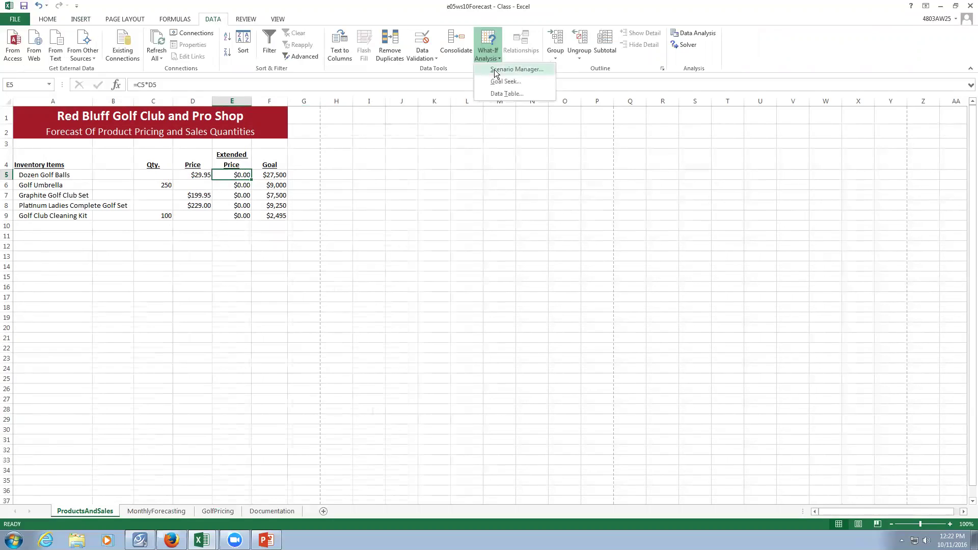
{"action": "left_click", "coordinate": [506, 81]}
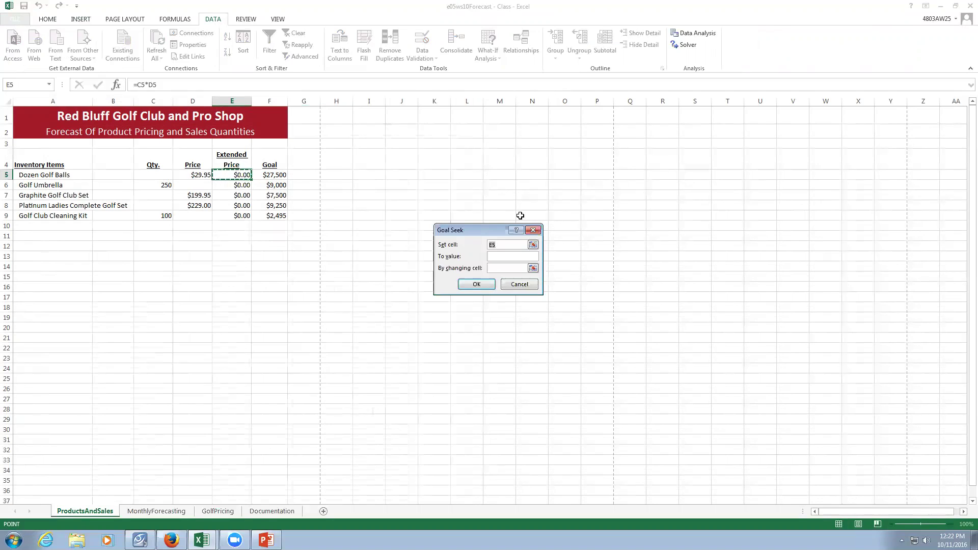
{"action": "left_click", "coordinate": [513, 256]}
{"action": "type", "text": "27500"}
{"action": "left_click", "coordinate": [507, 268]}
{"action": "left_click", "coordinate": [139, 175]}
{"action": "left_click", "coordinate": [475, 287]}
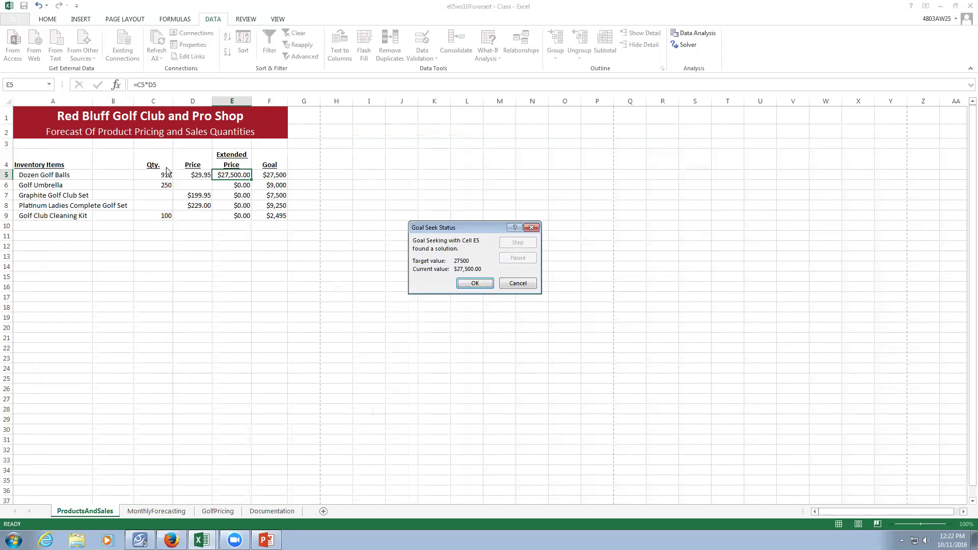
{"action": "left_click", "coordinate": [475, 283]}
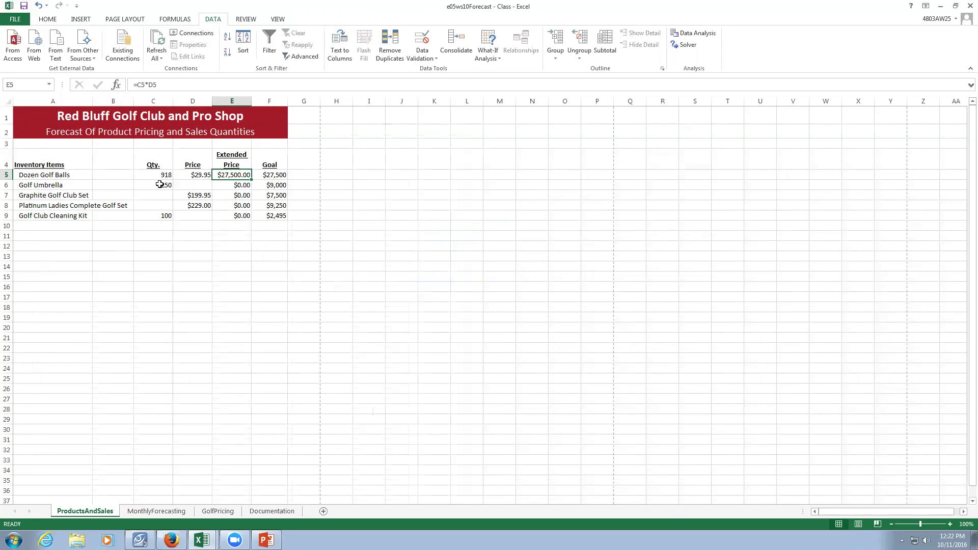
Goal Seek E6 to 9000 by changing D6, accepting a $36.00 umbrella price.
{"action": "left_click", "coordinate": [239, 187]}
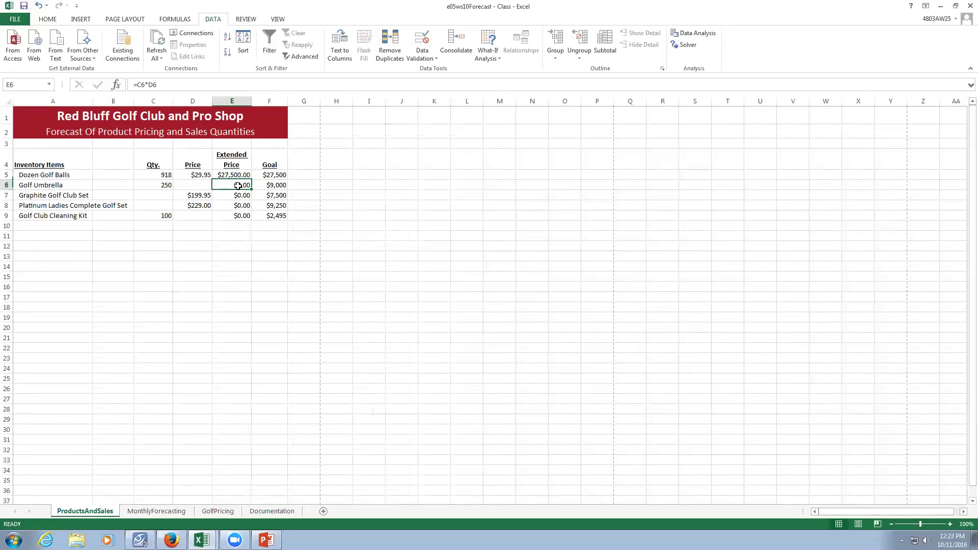
{"action": "left_click", "coordinate": [481, 58]}
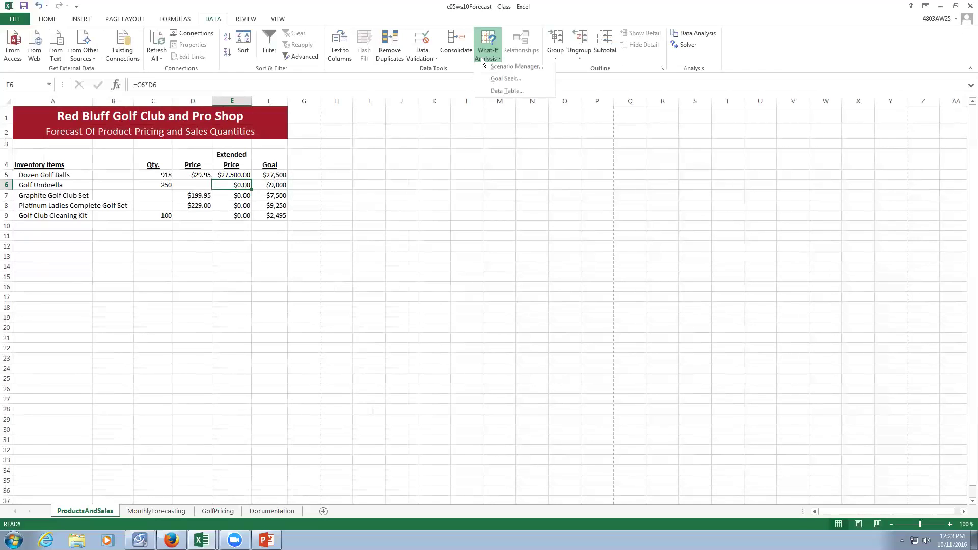
{"action": "left_click", "coordinate": [512, 80]}
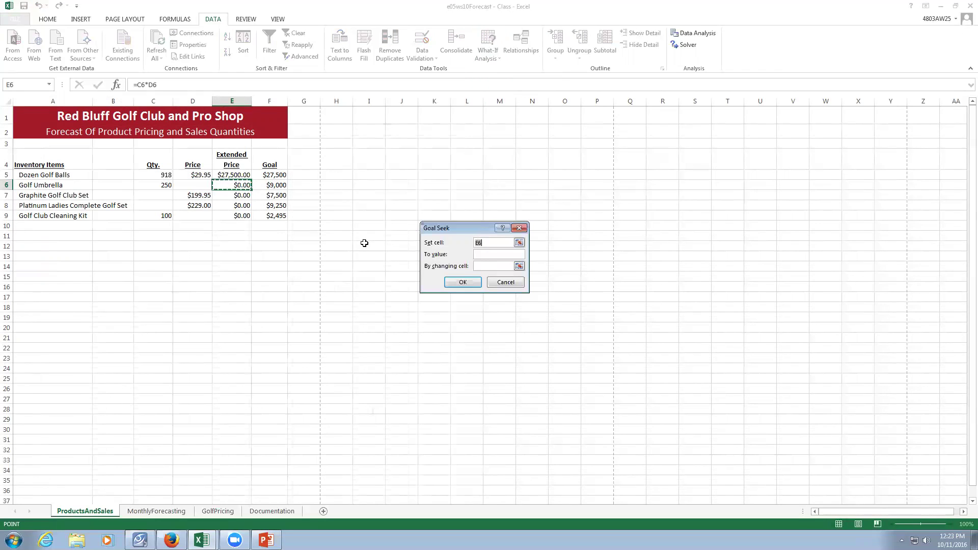
{"action": "left_click", "coordinate": [498, 254]}
{"action": "type", "text": "9000"}
{"action": "left_click", "coordinate": [496, 266]}
{"action": "left_click", "coordinate": [196, 184]}
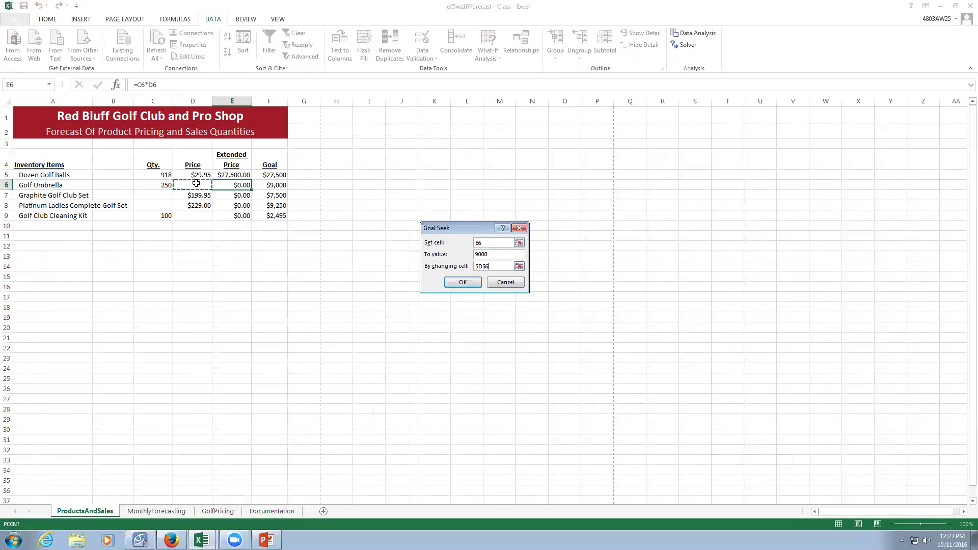
{"action": "left_click", "coordinate": [469, 284]}
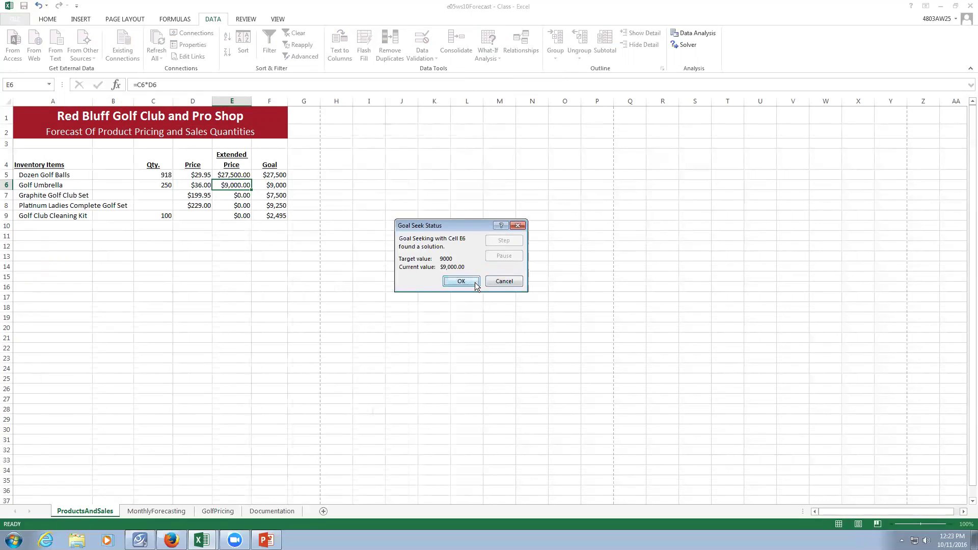
{"action": "left_click", "coordinate": [474, 282]}
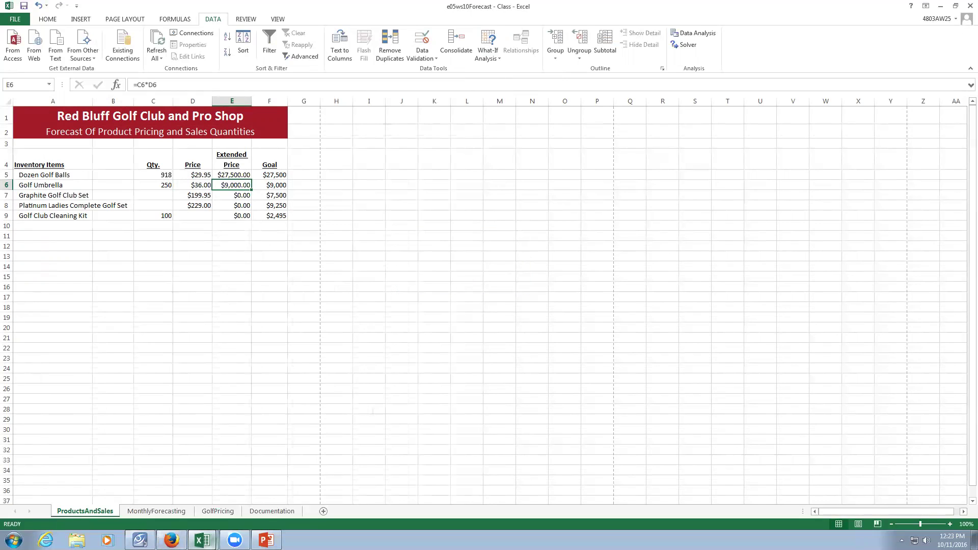
{"action": "left_click", "coordinate": [202, 540]}
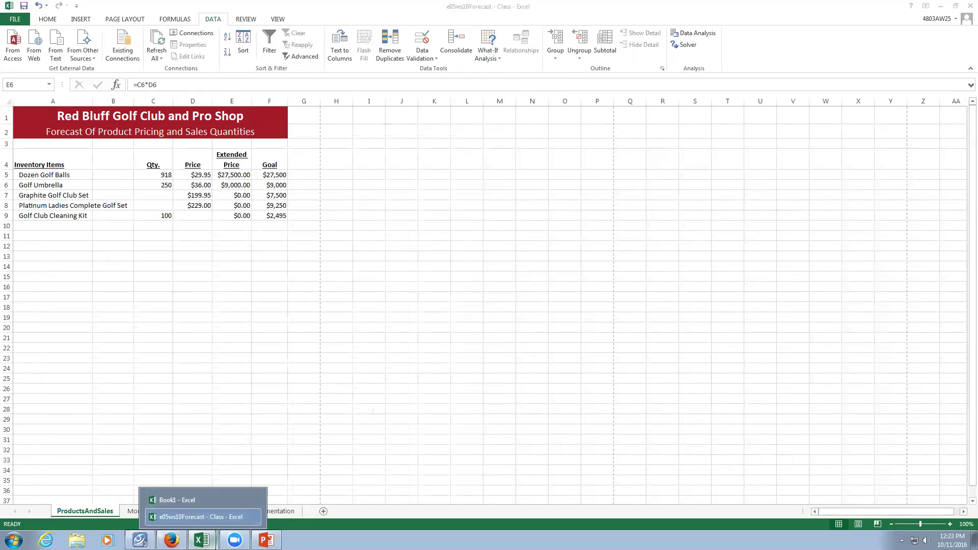
{"action": "left_click", "coordinate": [139, 540]}
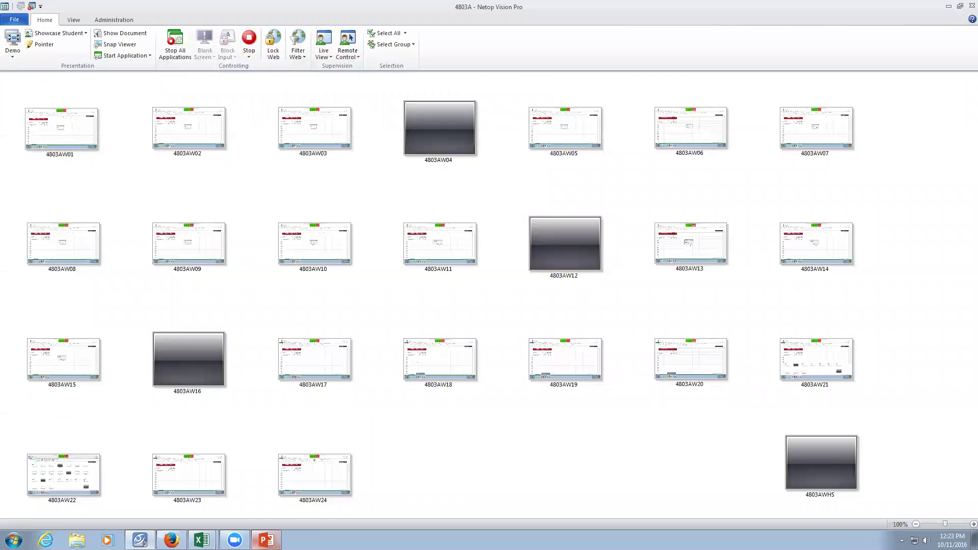
{"action": "left_click", "coordinate": [203, 541]}
{"action": "left_click", "coordinate": [204, 516]}
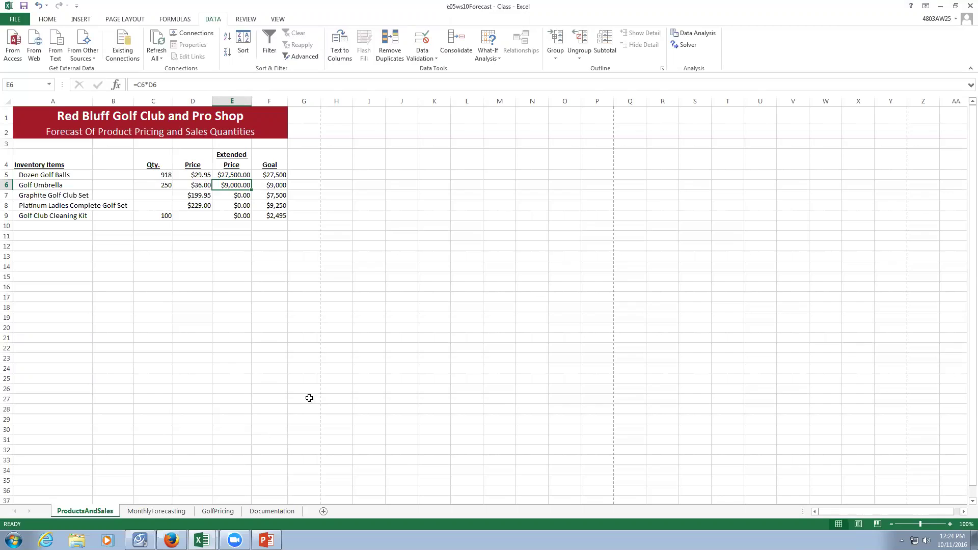
Goal Seek E7 to 7500 by changing C7, accepting a Graphite set quantity of 38.
{"action": "left_click", "coordinate": [149, 195]}
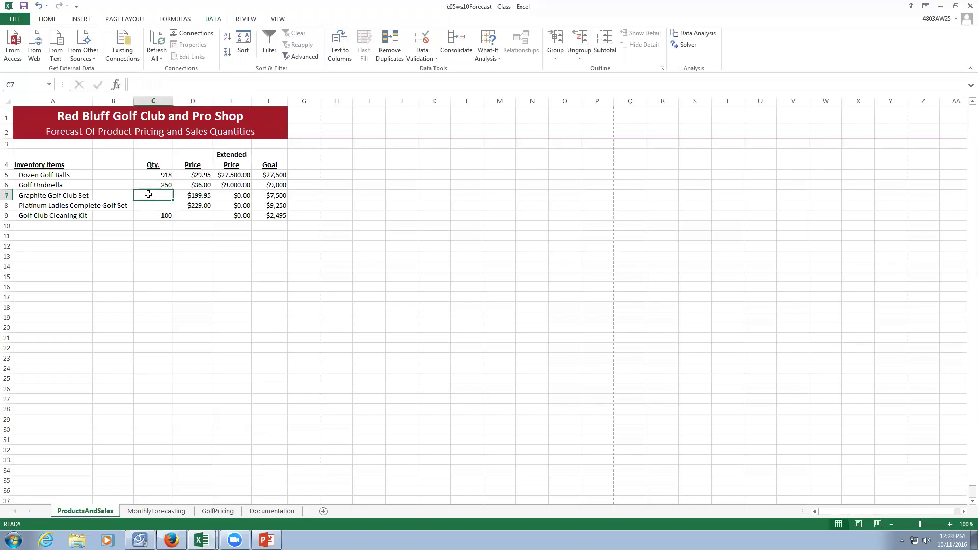
{"action": "left_click", "coordinate": [242, 197]}
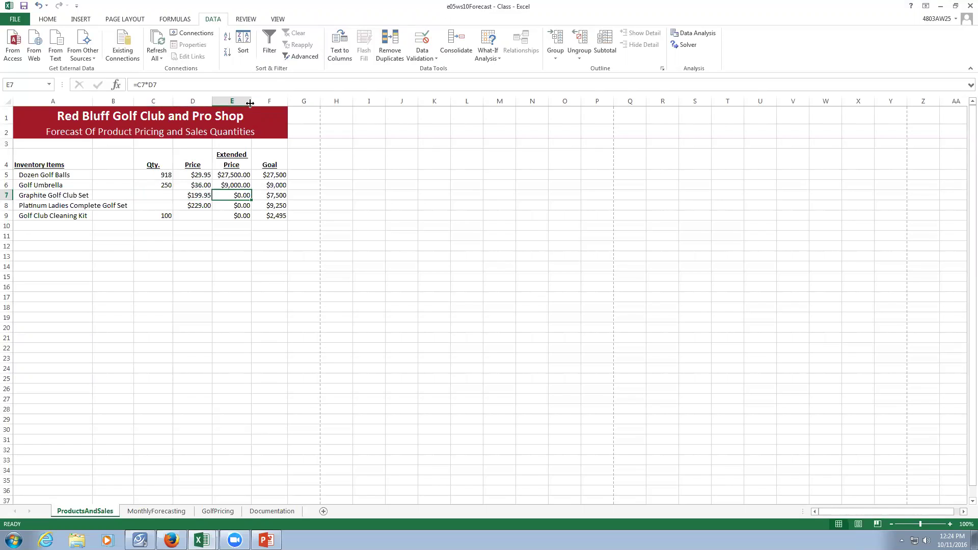
{"action": "left_click", "coordinate": [480, 52]}
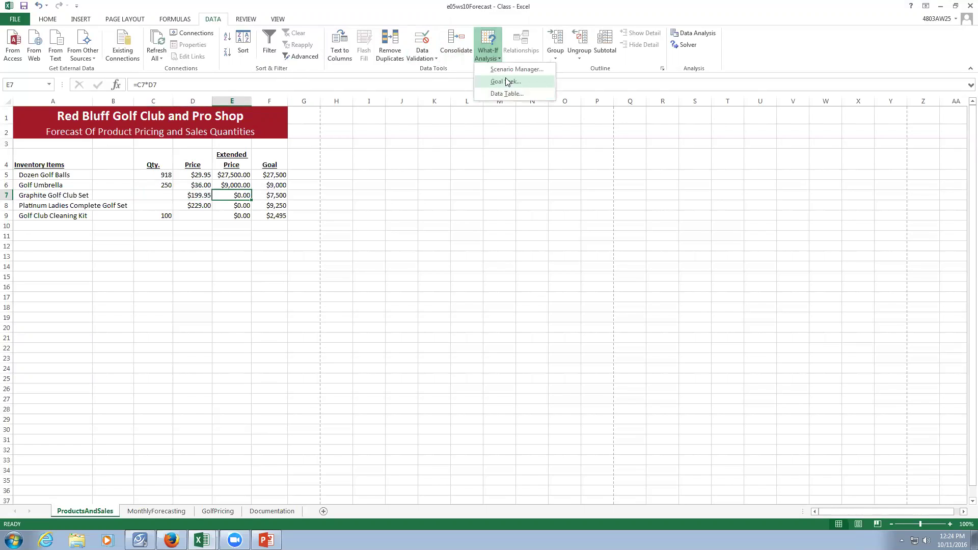
{"action": "left_click", "coordinate": [507, 81]}
{"action": "left_click", "coordinate": [482, 254]}
{"action": "type", "text": "7500"}
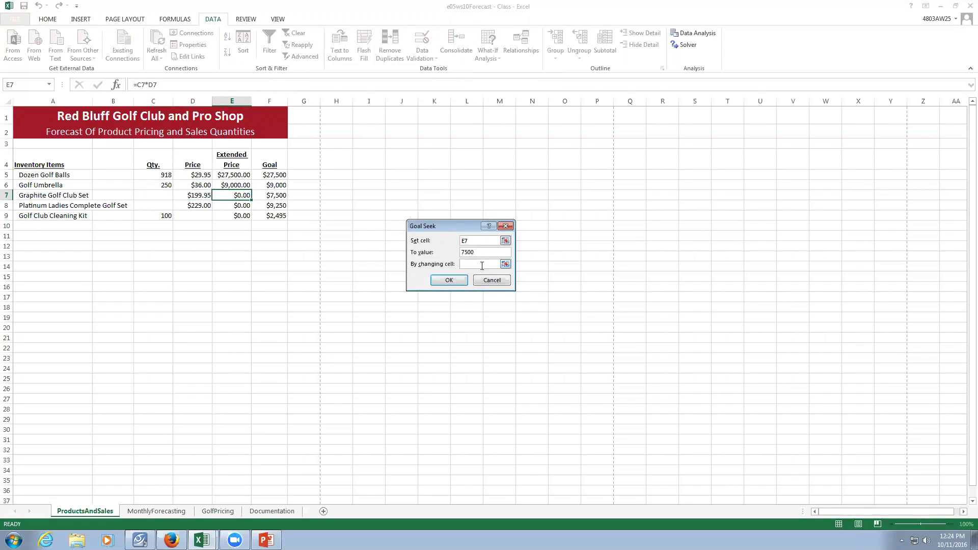
{"action": "left_click", "coordinate": [482, 264]}
{"action": "left_click", "coordinate": [153, 195]}
{"action": "left_click", "coordinate": [438, 280]}
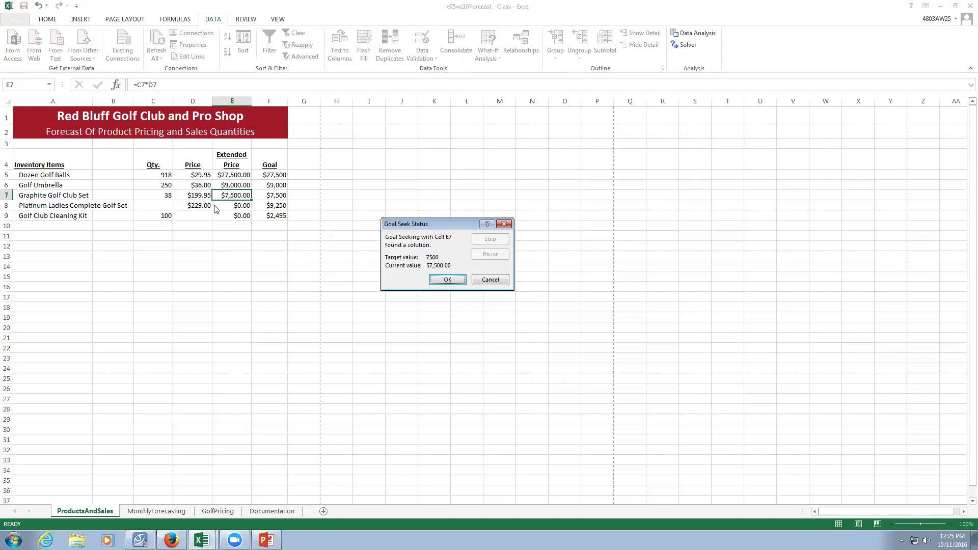
{"action": "left_click", "coordinate": [447, 279]}
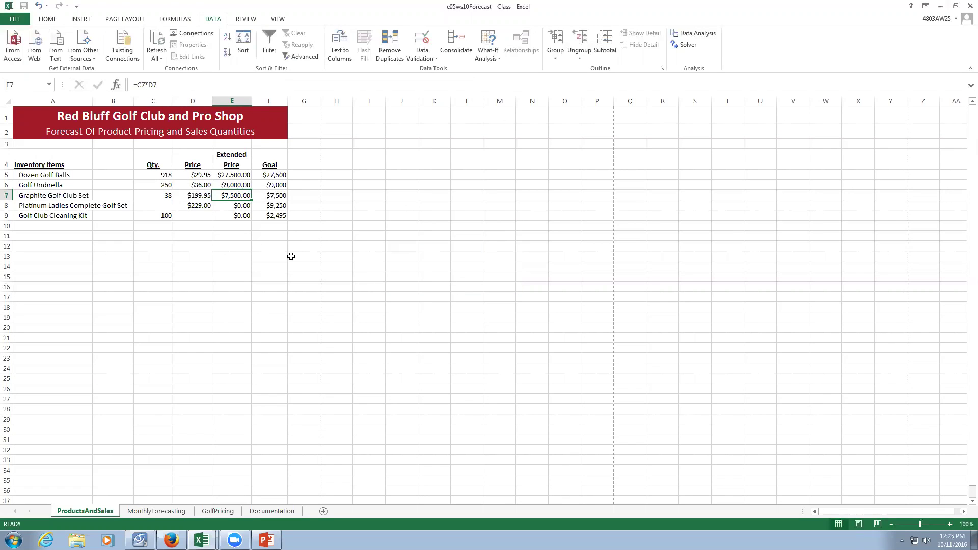
{"action": "left_click", "coordinate": [235, 205]}
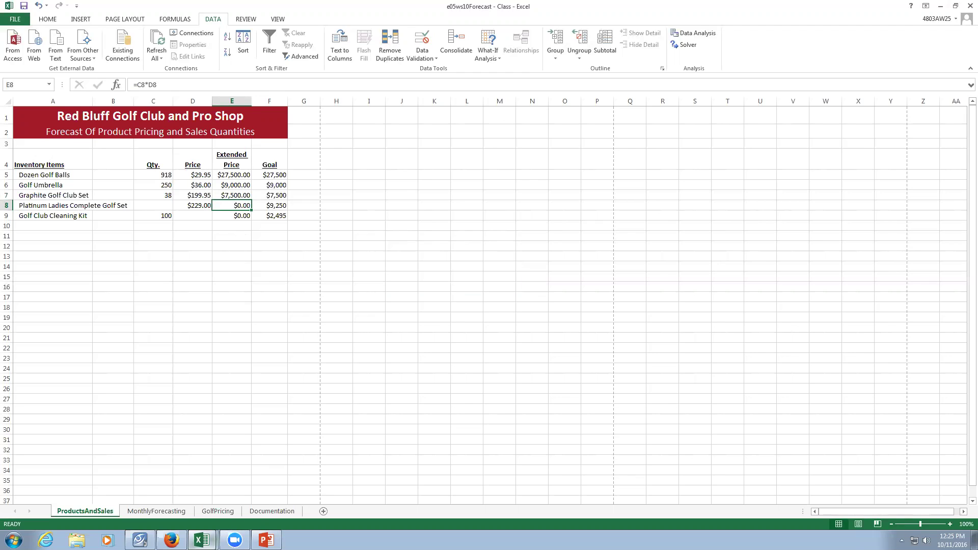
{"action": "mouse_move", "coordinate": [203, 541]}
{"action": "left_click", "coordinate": [191, 518]}
Goal Seek E8 to 9250 by changing C8, accepting a Platinum set quantity of 40.
{"action": "left_click", "coordinate": [492, 57]}
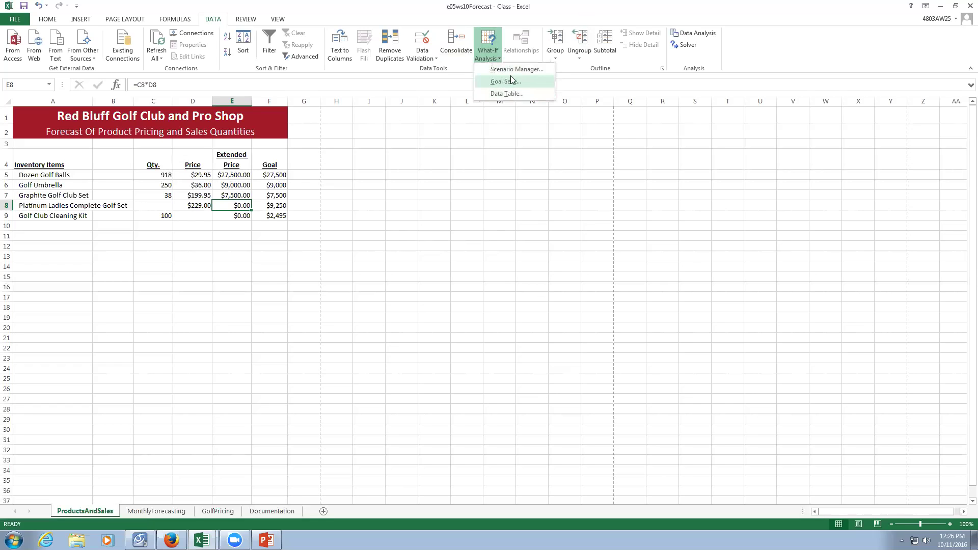
{"action": "left_click", "coordinate": [511, 79]}
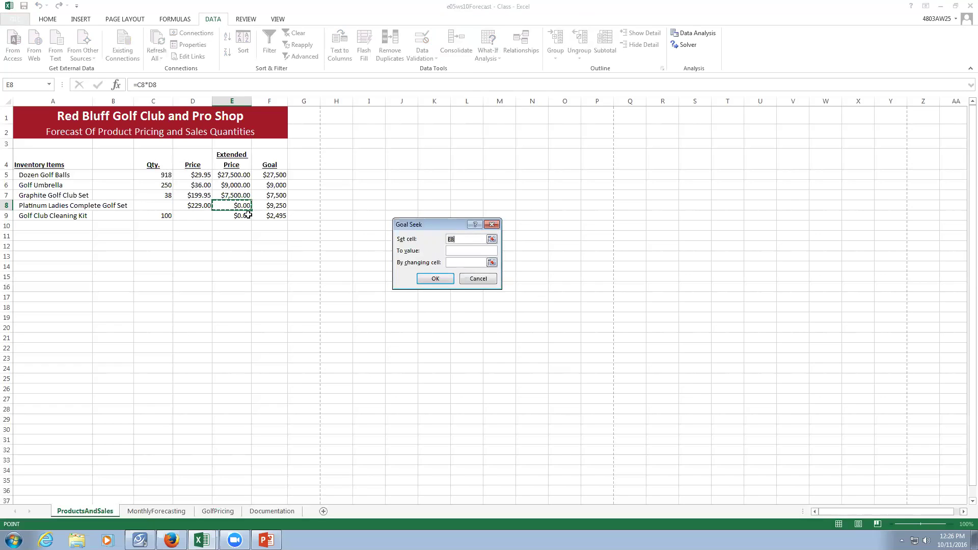
{"action": "type", "text": "9250"}
{"action": "left_click", "coordinate": [466, 276]}
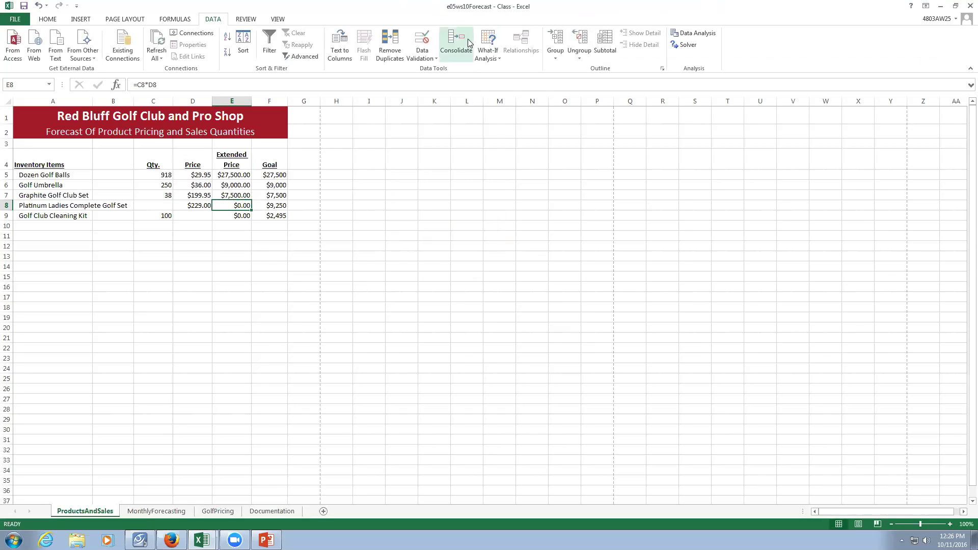
{"action": "left_click", "coordinate": [488, 51]}
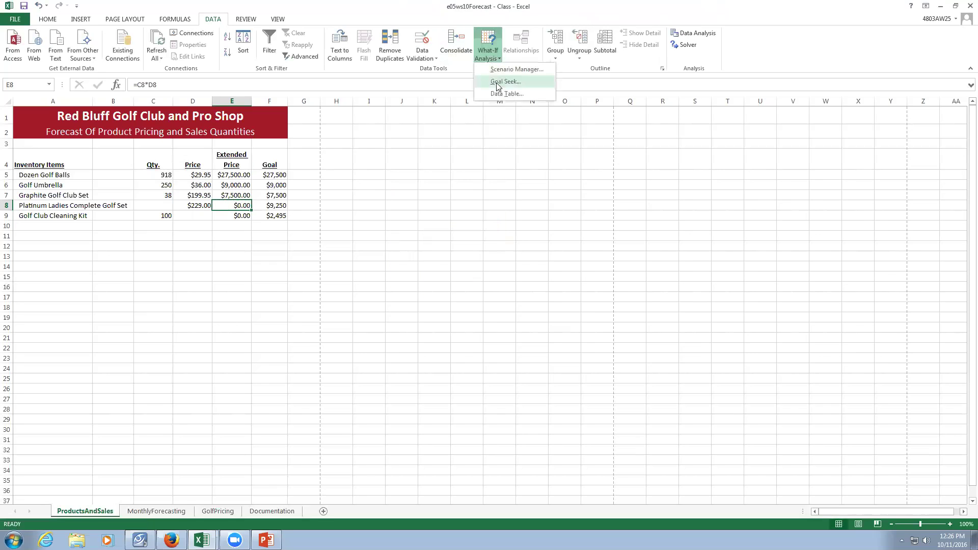
{"action": "left_click", "coordinate": [498, 84]}
{"action": "left_click", "coordinate": [457, 251]}
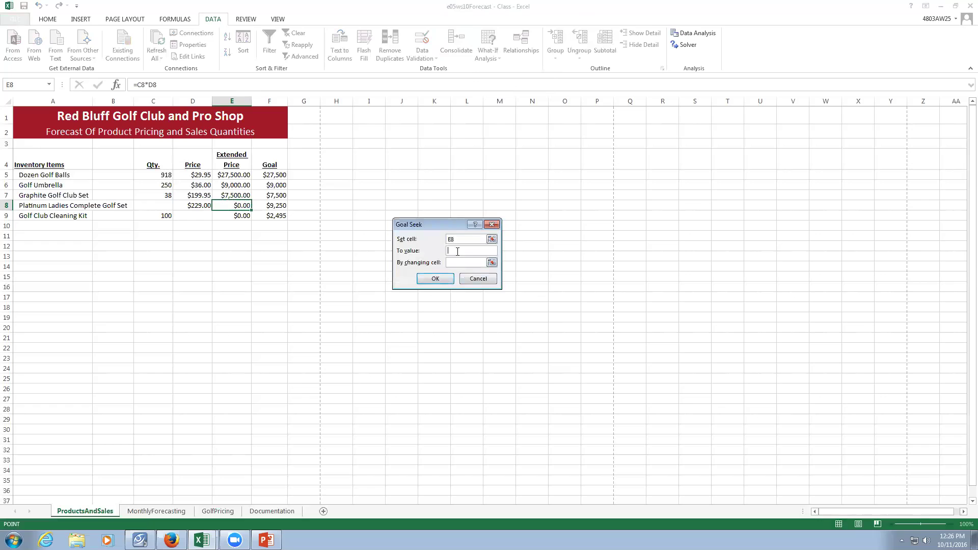
{"action": "type", "text": "9250"}
{"action": "left_click", "coordinate": [458, 262]}
{"action": "left_click", "coordinate": [158, 204]}
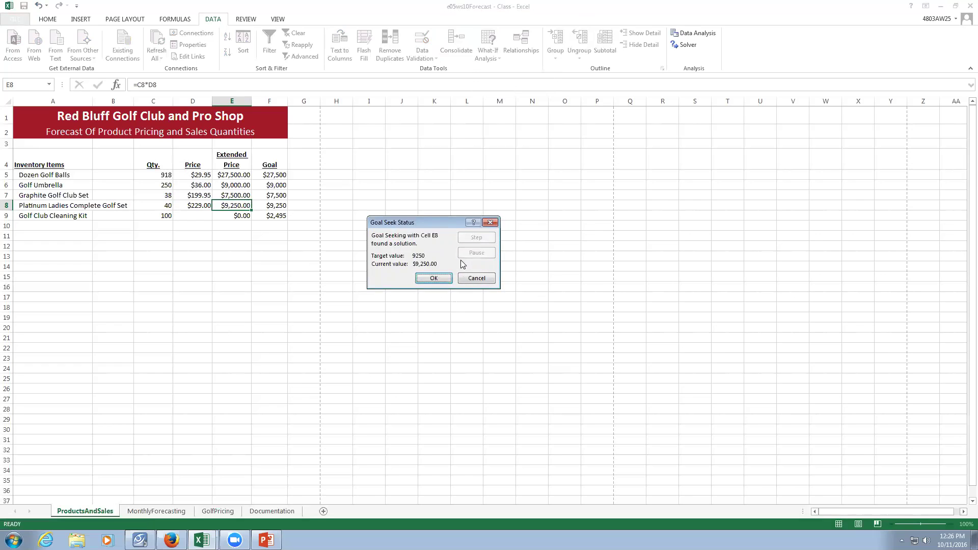
{"action": "left_click", "coordinate": [437, 278]}
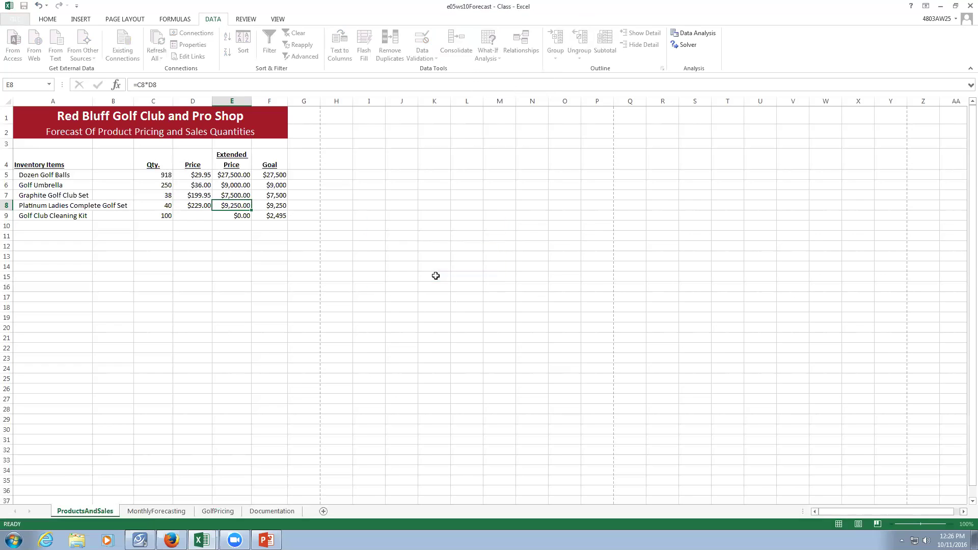
Select the cleaning kit price cell D9 and start a Goal Seek on it.
{"action": "left_click", "coordinate": [188, 217]}
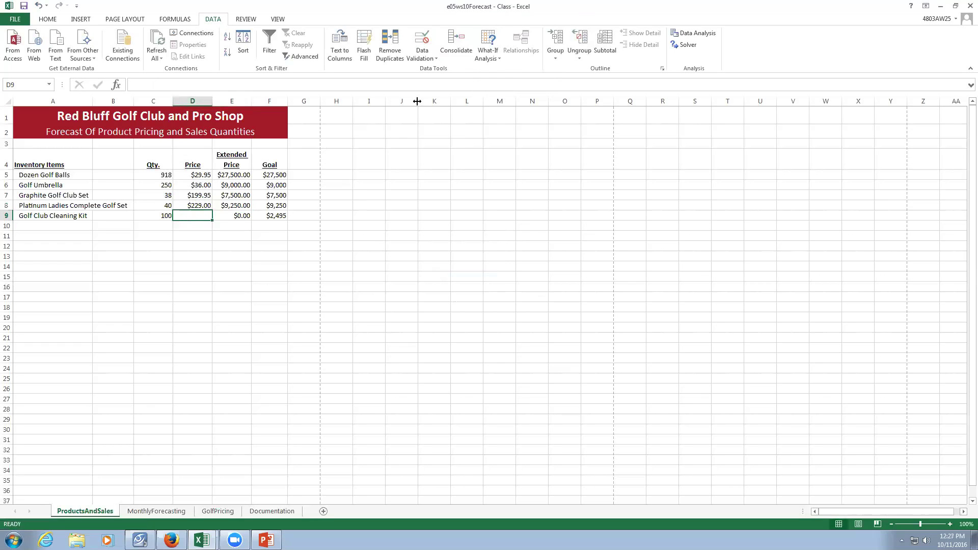
{"action": "left_click", "coordinate": [492, 57]}
{"action": "left_click", "coordinate": [503, 82]}
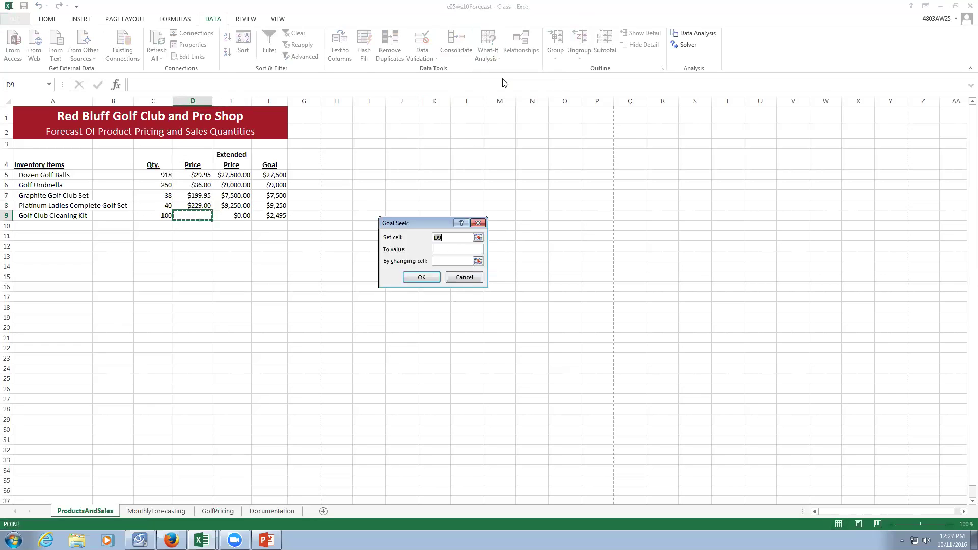
Goal Seek E9 to 2495 by changing D9, setting the cleaning kit price to $24.95.
{"action": "left_click", "coordinate": [465, 277]}
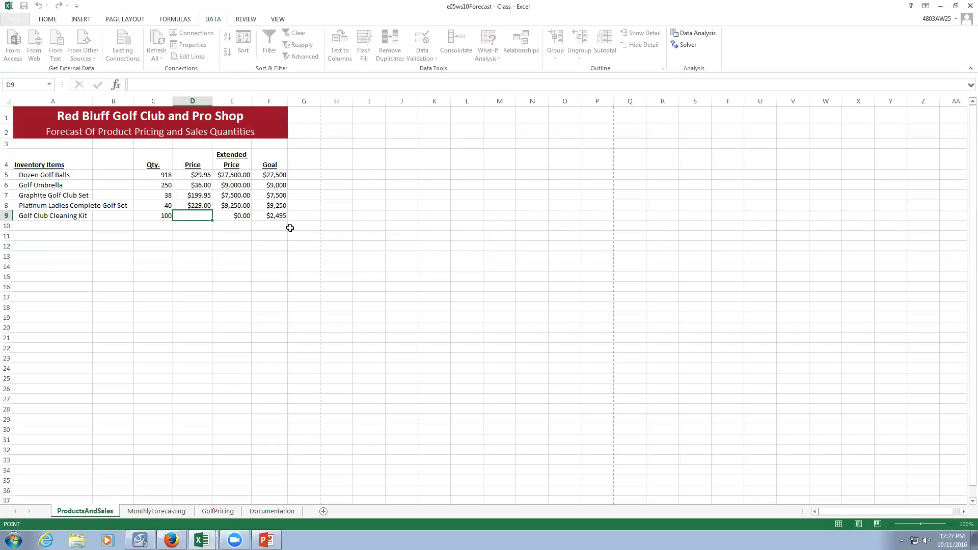
{"action": "left_click", "coordinate": [235, 217]}
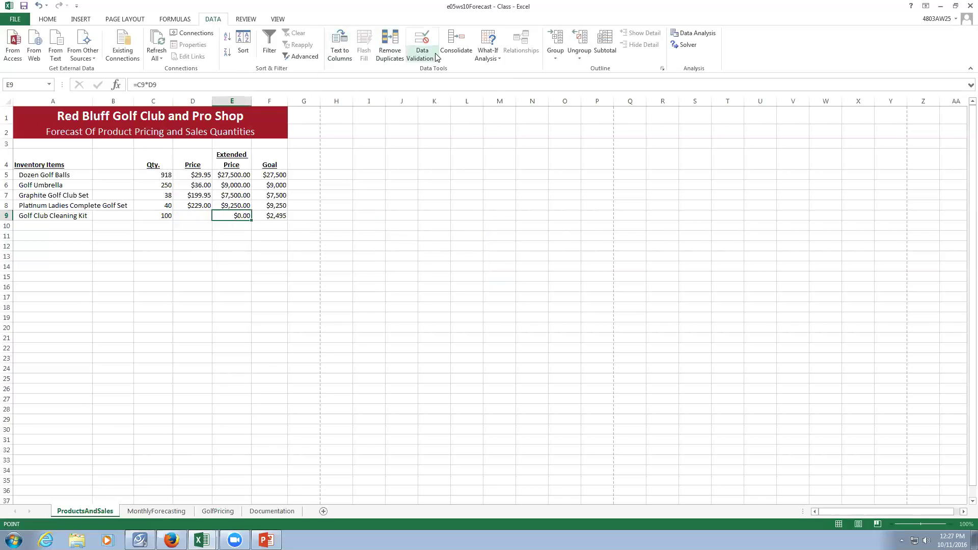
{"action": "left_click", "coordinate": [434, 57]}
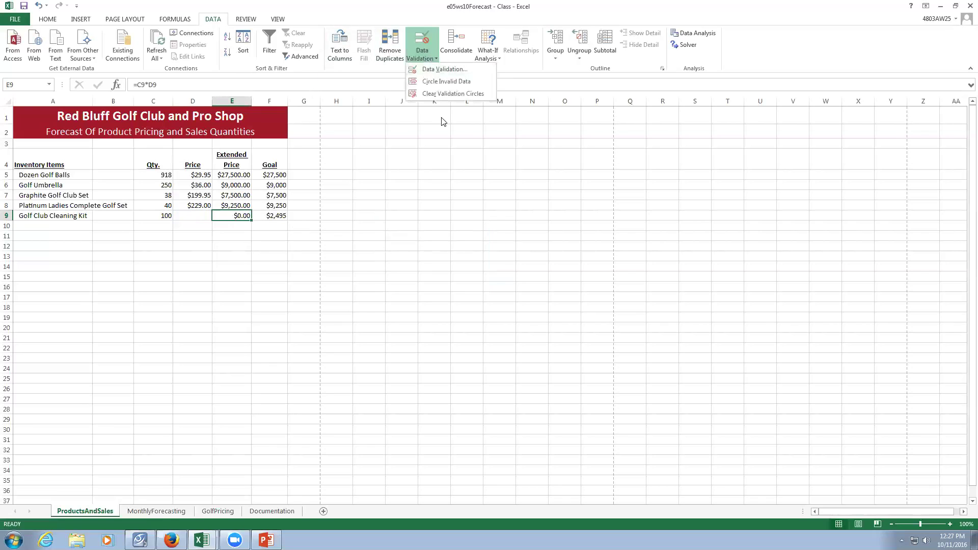
{"action": "left_click", "coordinate": [488, 53]}
{"action": "left_click", "coordinate": [498, 82]}
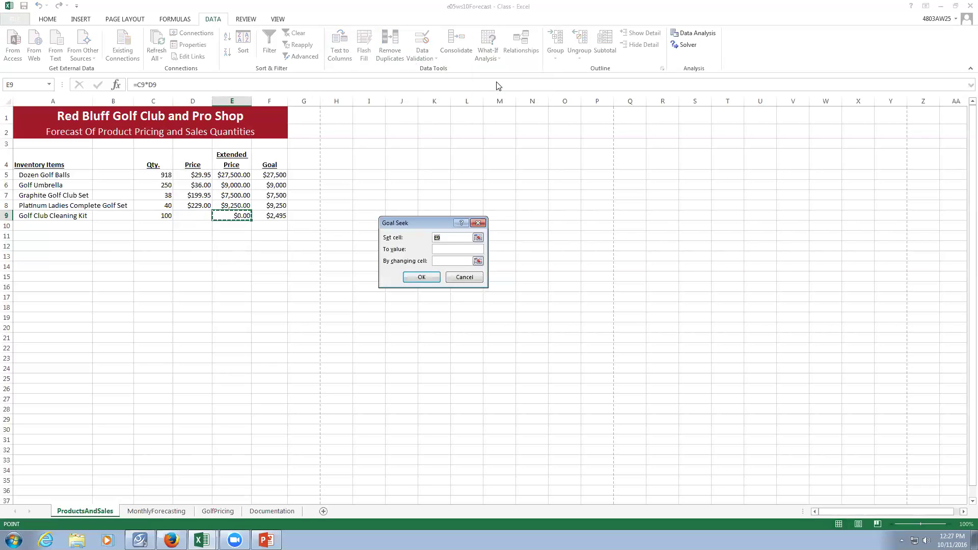
{"action": "left_click", "coordinate": [457, 250]}
{"action": "type", "text": "2495"}
{"action": "left_click", "coordinate": [448, 261]}
{"action": "left_click", "coordinate": [195, 218]}
{"action": "left_click", "coordinate": [419, 277]}
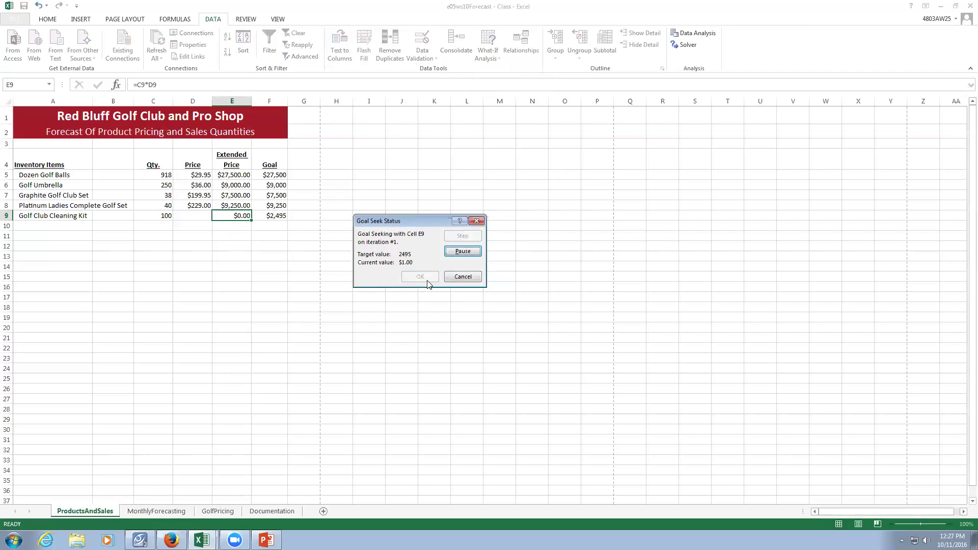
{"action": "left_click", "coordinate": [421, 277]}
{"action": "left_click", "coordinate": [404, 334]}
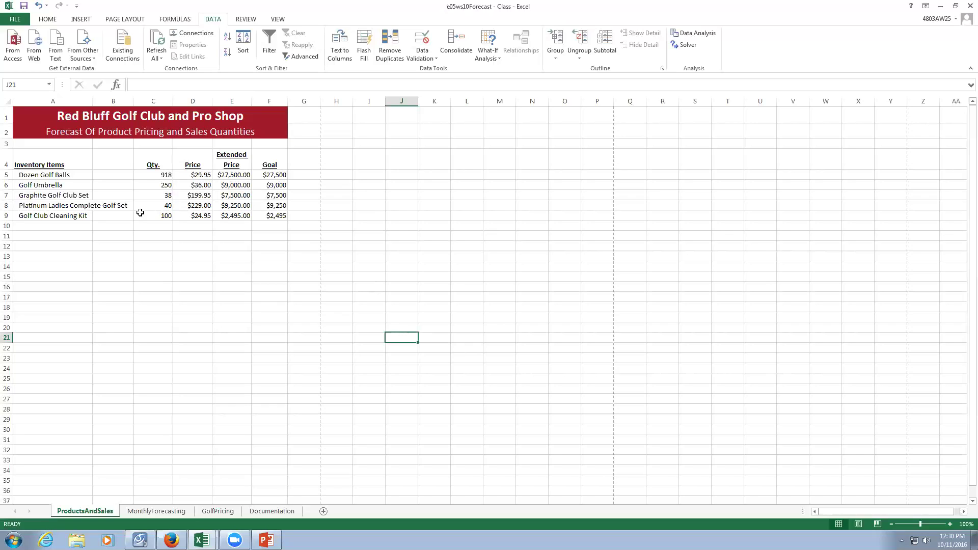
Check the values in C5, D6, C7, D8 and D9, then go to the GolfPricing sheet.
{"action": "left_click", "coordinate": [162, 176]}
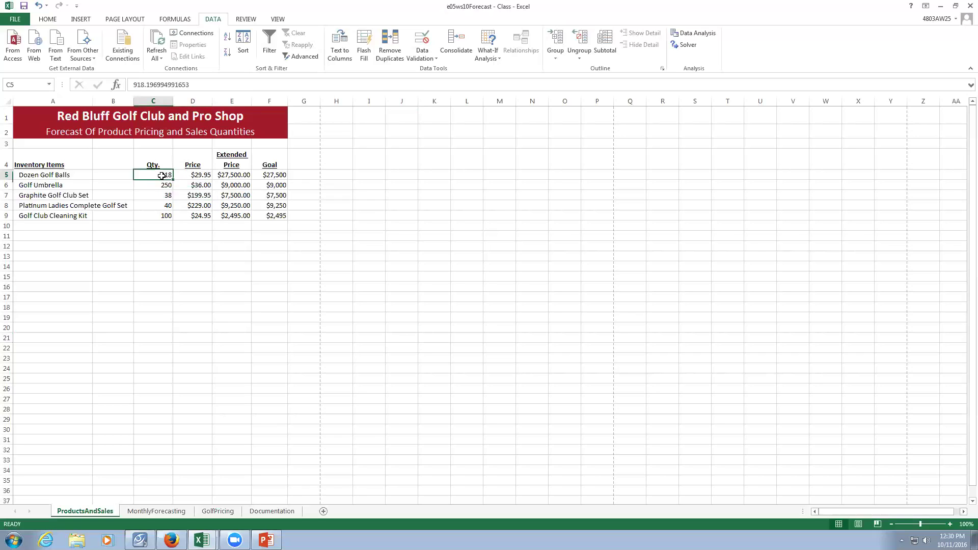
{"action": "left_click", "coordinate": [191, 183]}
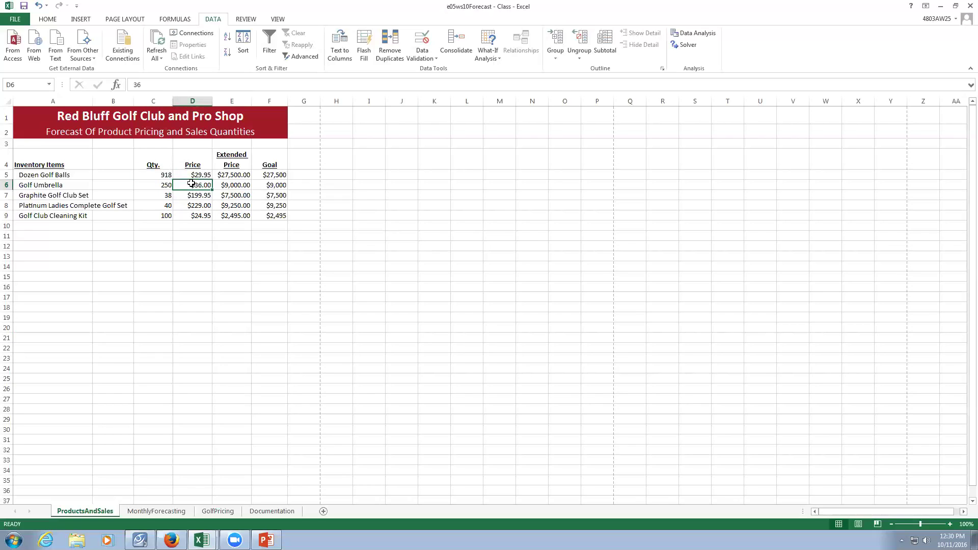
{"action": "left_click", "coordinate": [160, 194]}
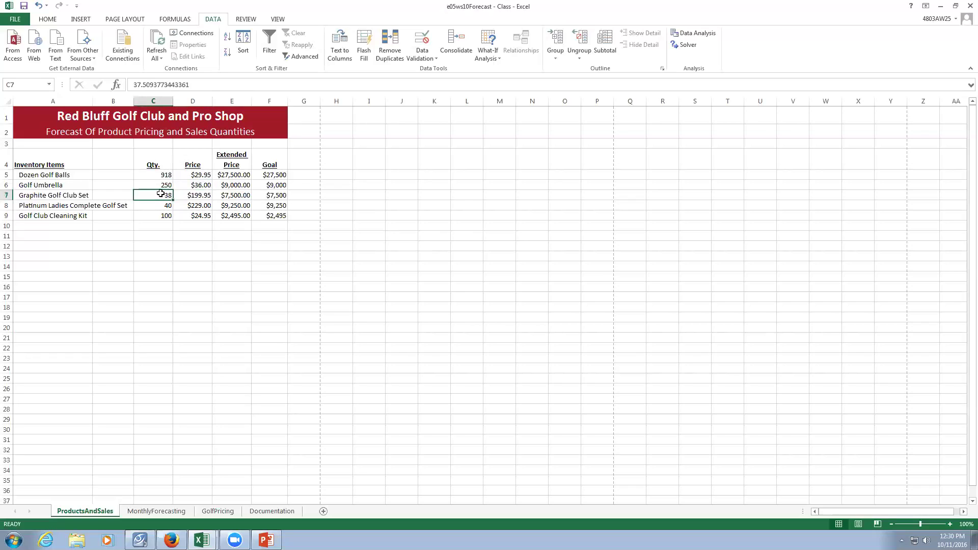
{"action": "left_click", "coordinate": [193, 206]}
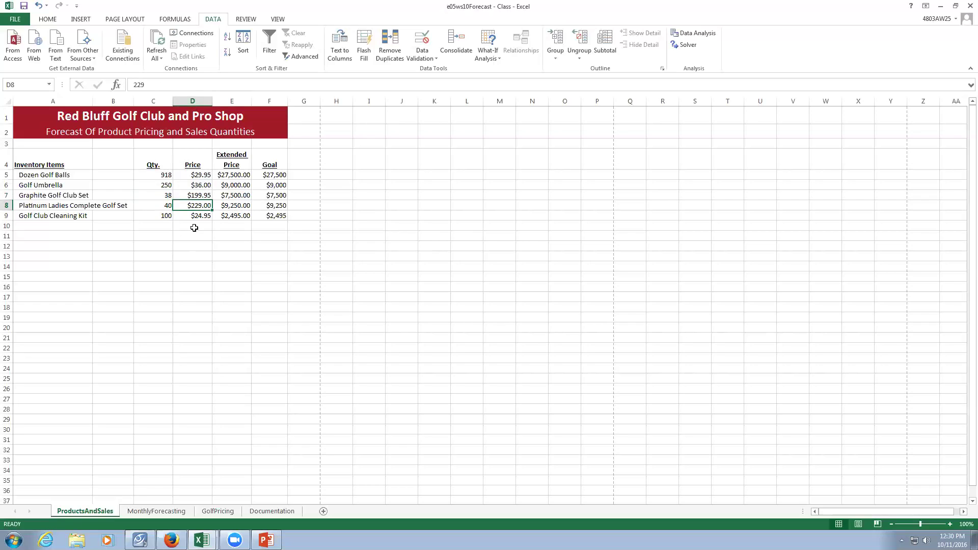
{"action": "left_click", "coordinate": [198, 217]}
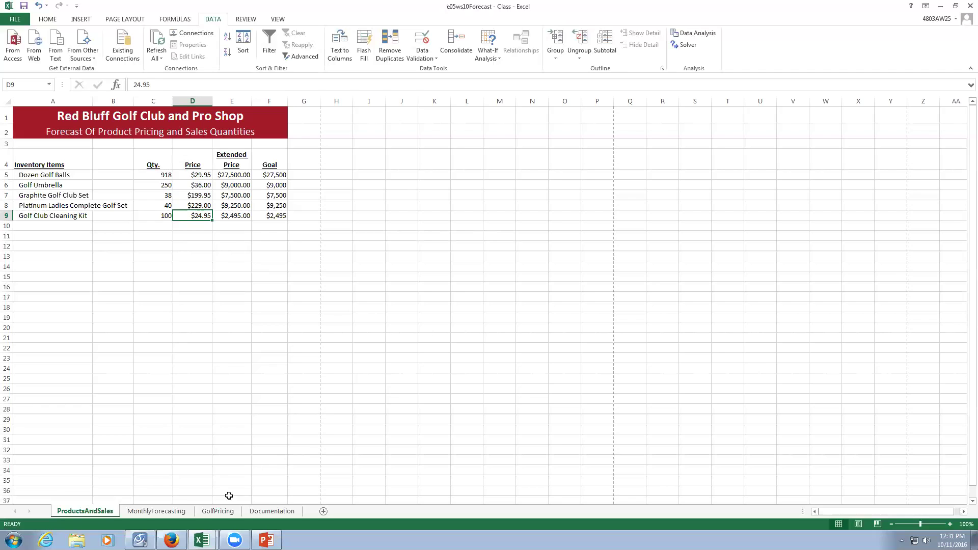
{"action": "left_click", "coordinate": [224, 512]}
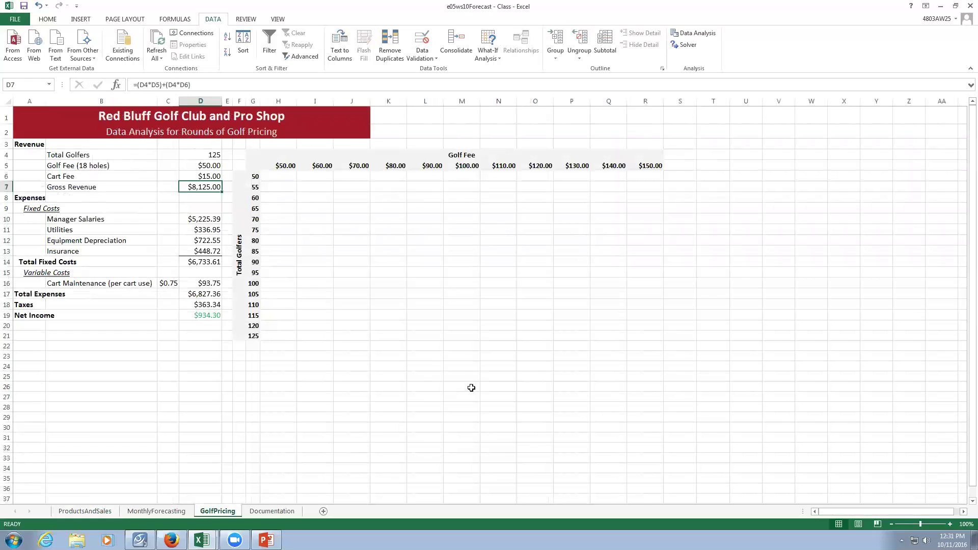
Start a Netop Vision Pro demo of this screen and return to the e05ws10Forecast workbook.
{"action": "left_click", "coordinate": [140, 540]}
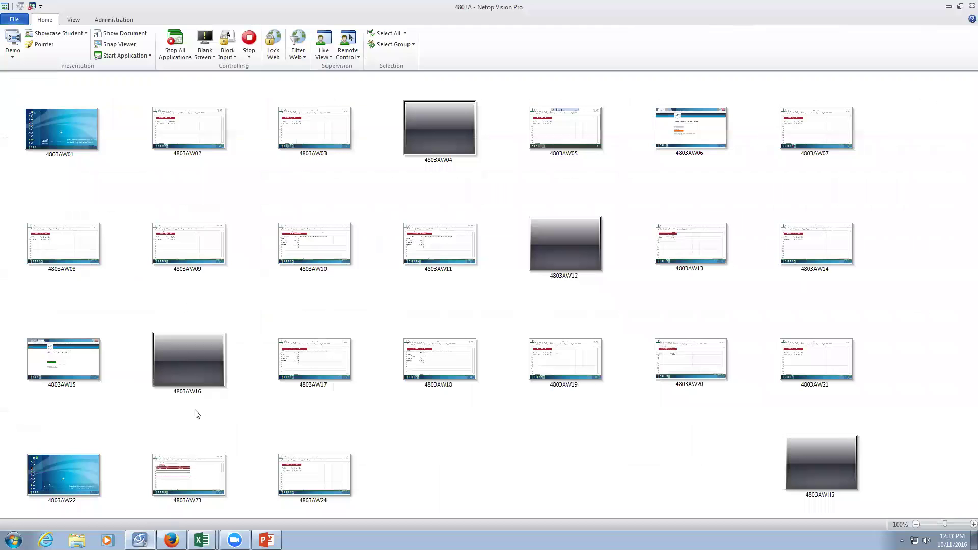
{"action": "left_click", "coordinate": [6, 41]}
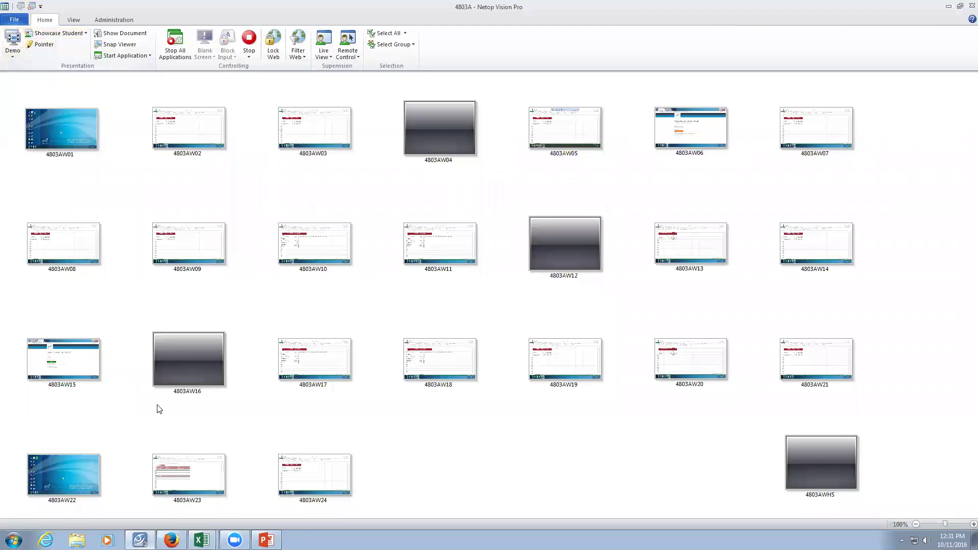
{"action": "mouse_move", "coordinate": [202, 539]}
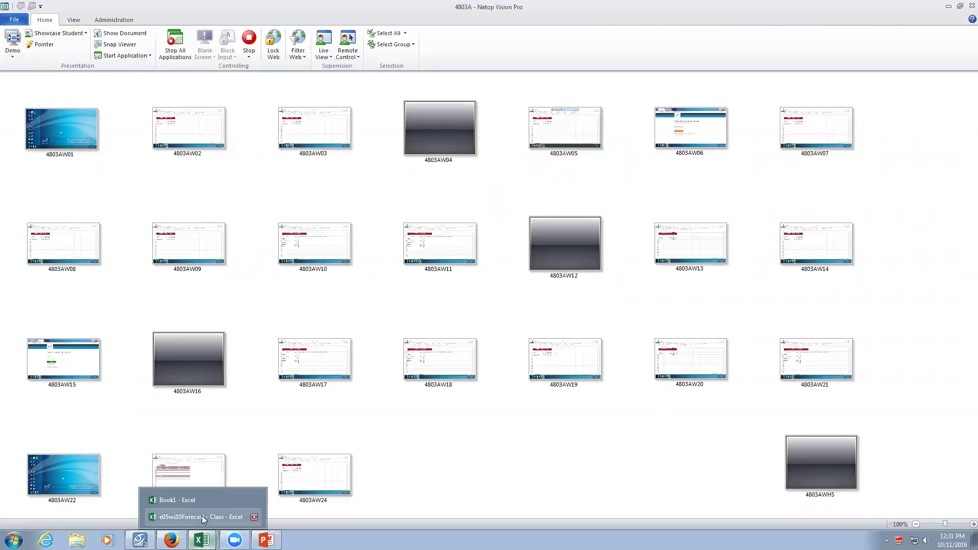
{"action": "left_click", "coordinate": [202, 516]}
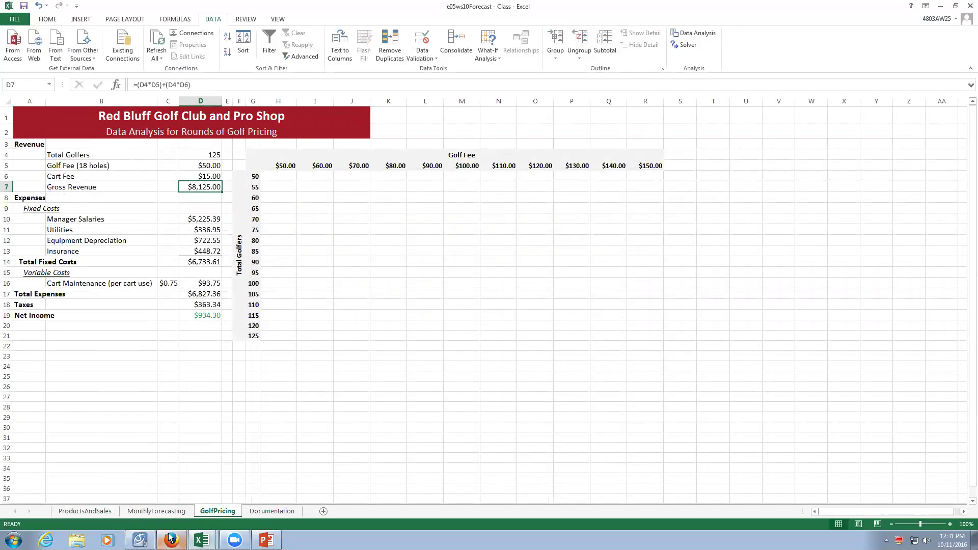
{"action": "mouse_move", "coordinate": [139, 538]}
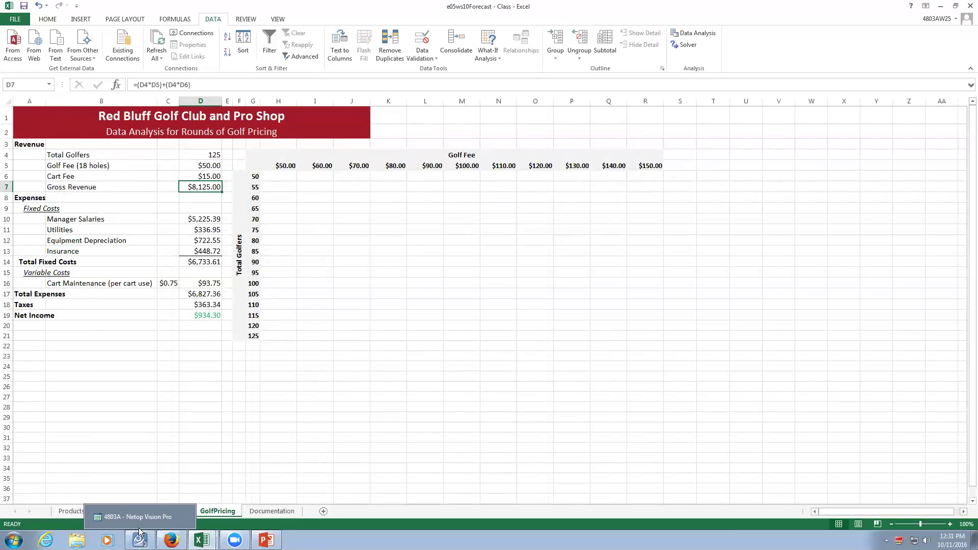
{"action": "left_click", "coordinate": [265, 457]}
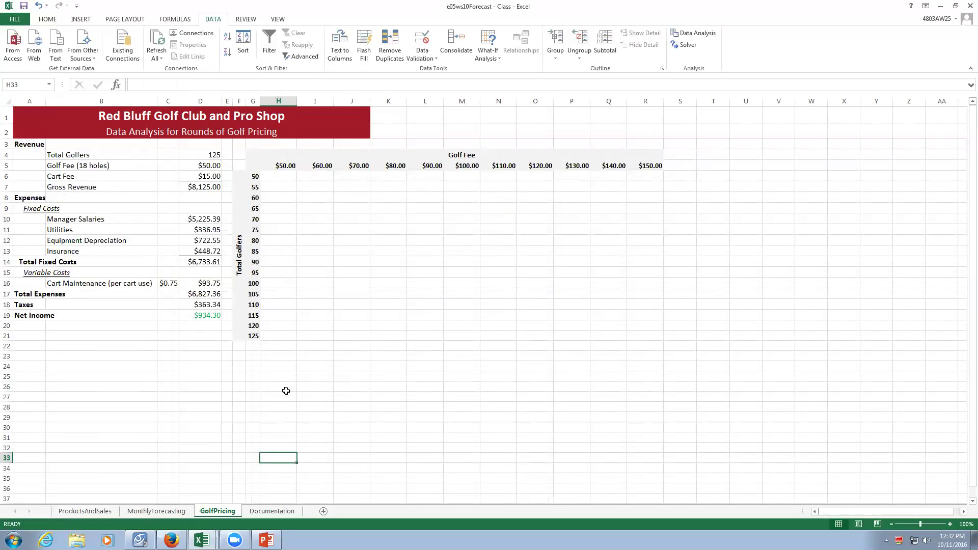
{"action": "left_click", "coordinate": [256, 165]}
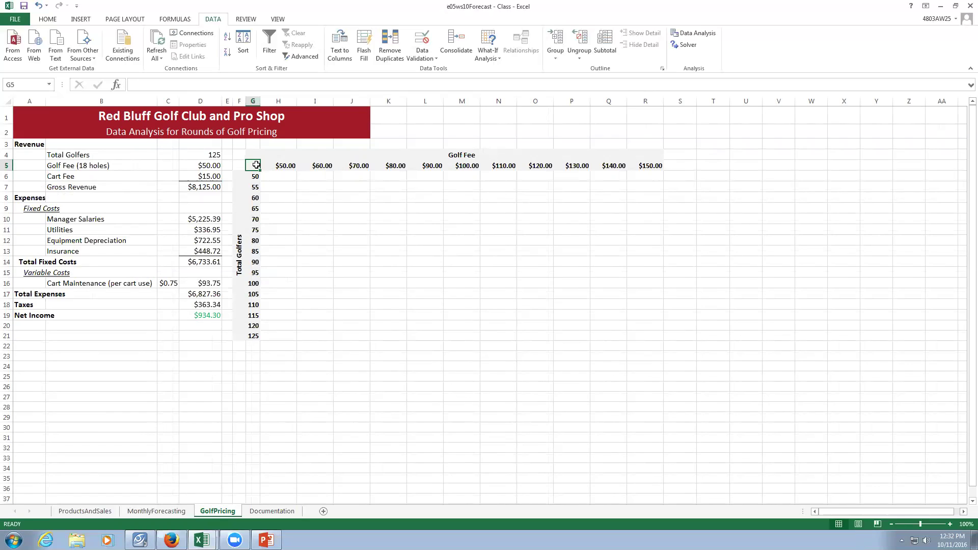
Enter =D19 in G5 so it shows the $934.30 Net Income.
{"action": "type", "text": "="}
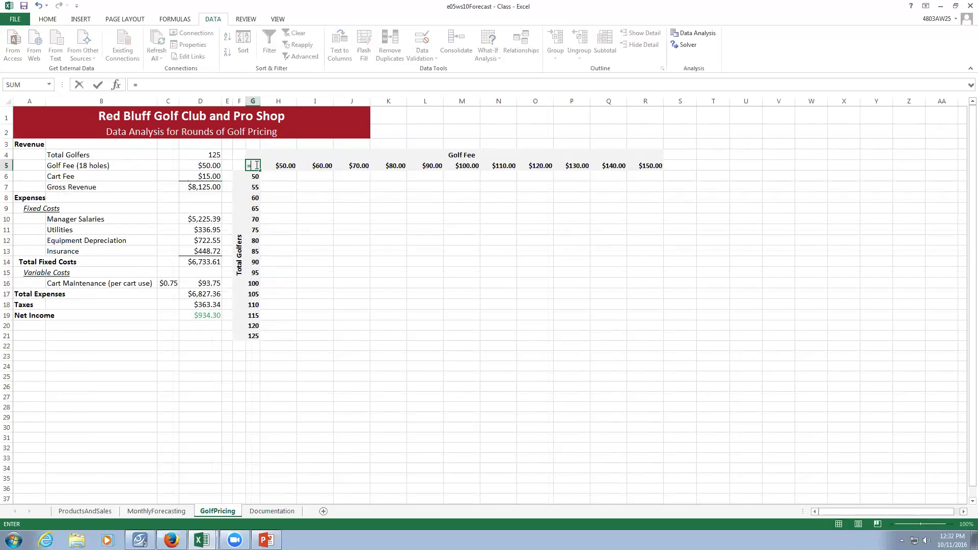
{"action": "left_click", "coordinate": [203, 315]}
{"action": "key", "text": "Return"}
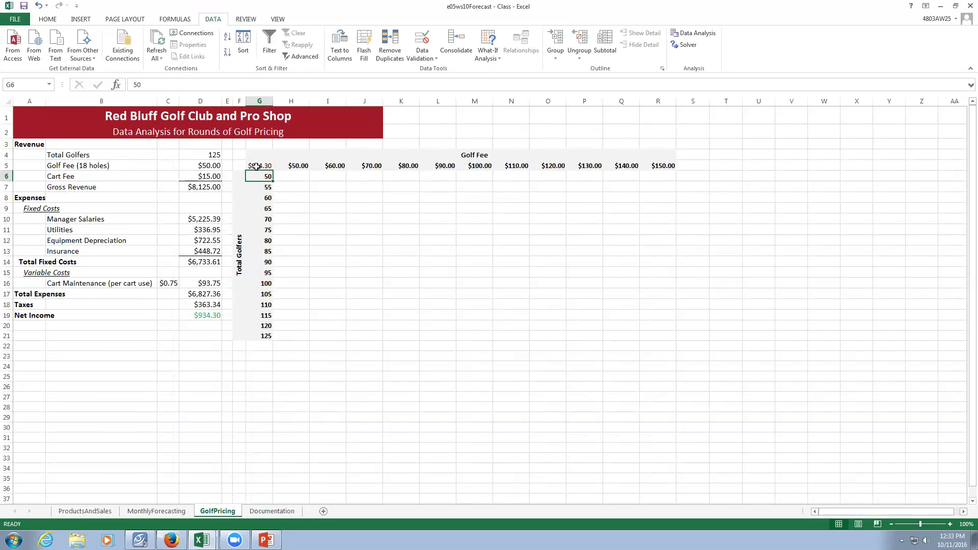
Select the data table range G5:R21.
{"action": "left_click_drag", "start_coordinate": [256, 166], "coordinate": [650, 331]}
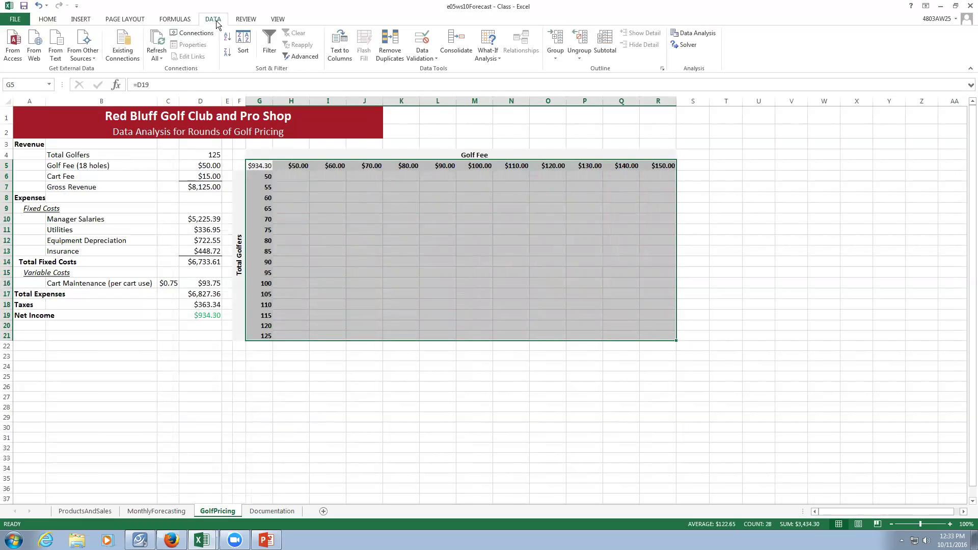
Open the Data Table dialog from What-If Analysis on the DATA tab.
{"action": "left_click", "coordinate": [483, 60]}
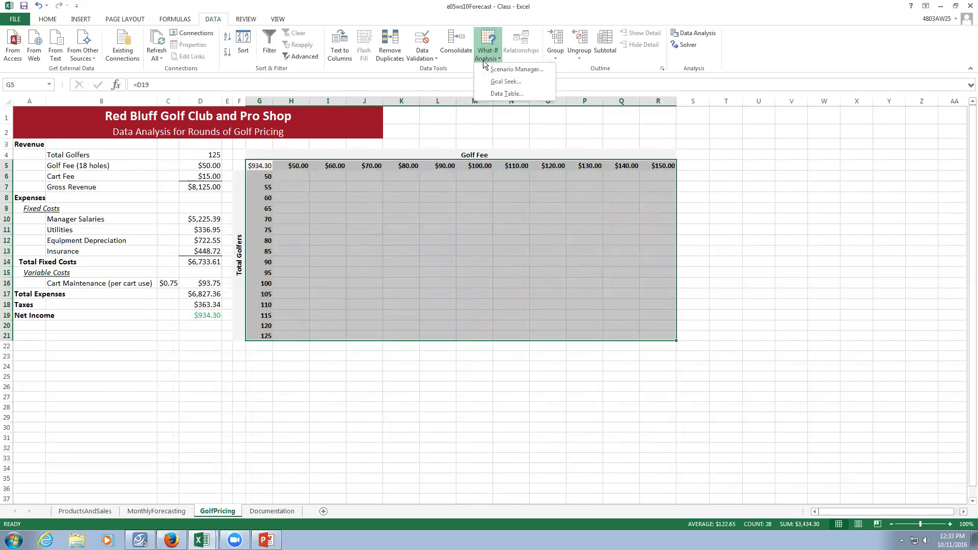
{"action": "left_click", "coordinate": [507, 93]}
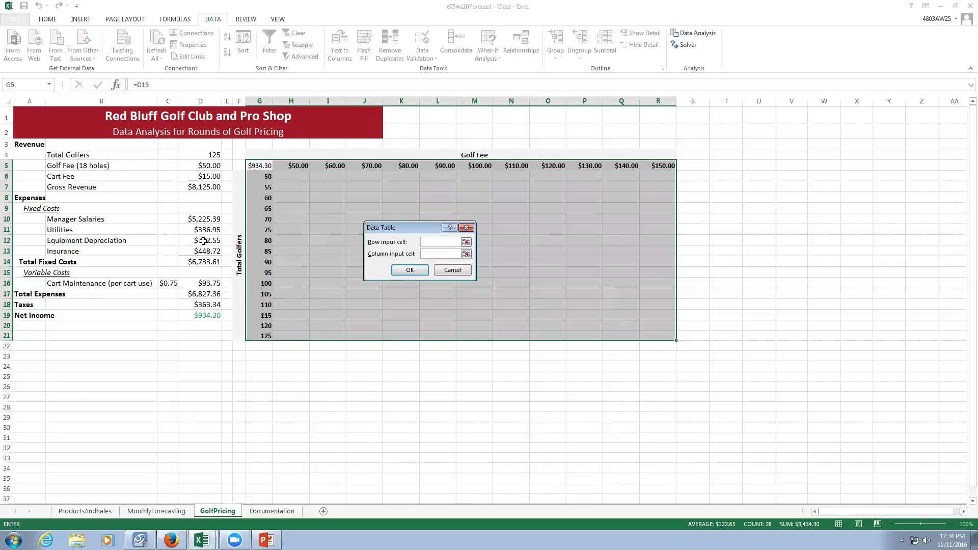
Use D5 as the row input cell and D4 as the column input cell, then generate the table.
{"action": "left_click", "coordinate": [206, 166]}
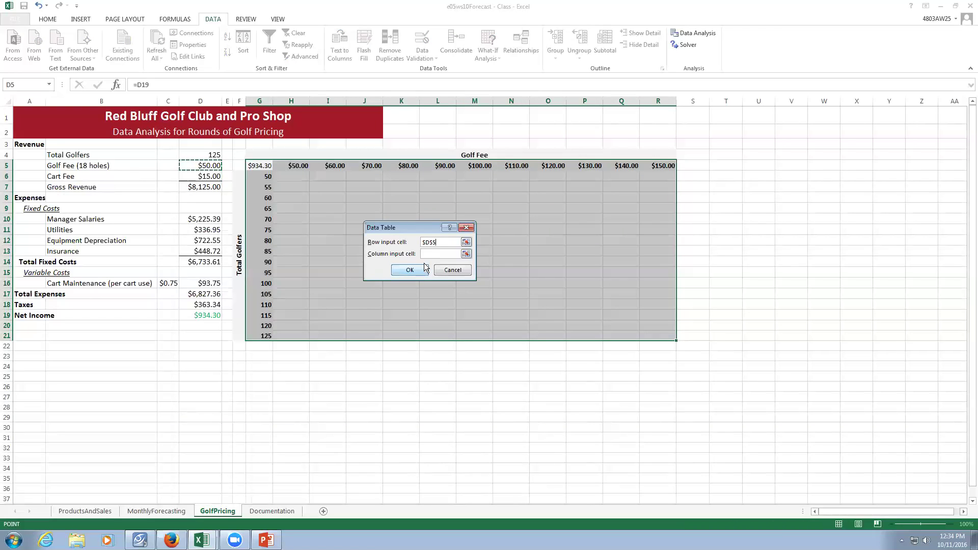
{"action": "key", "text": "Tab"}
{"action": "left_click", "coordinate": [204, 156]}
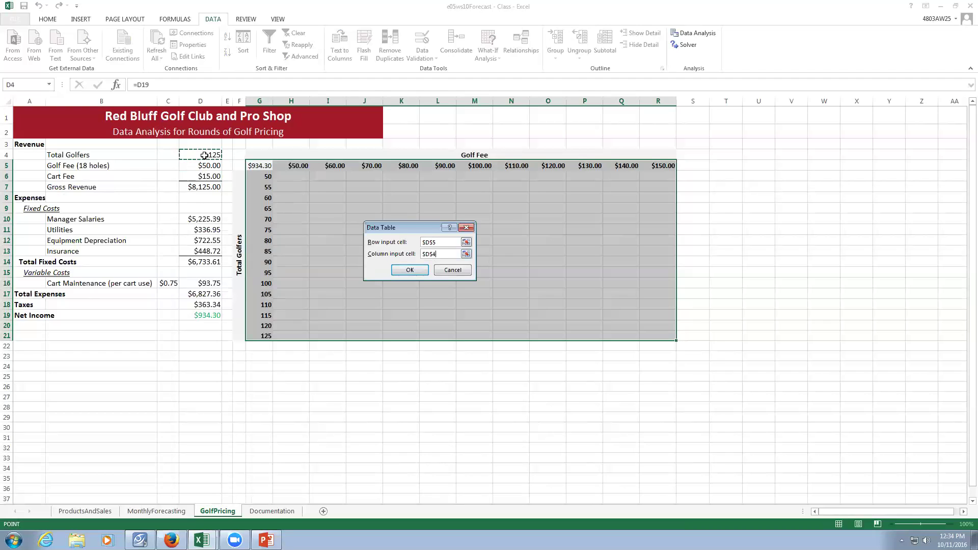
{"action": "left_click", "coordinate": [410, 270]}
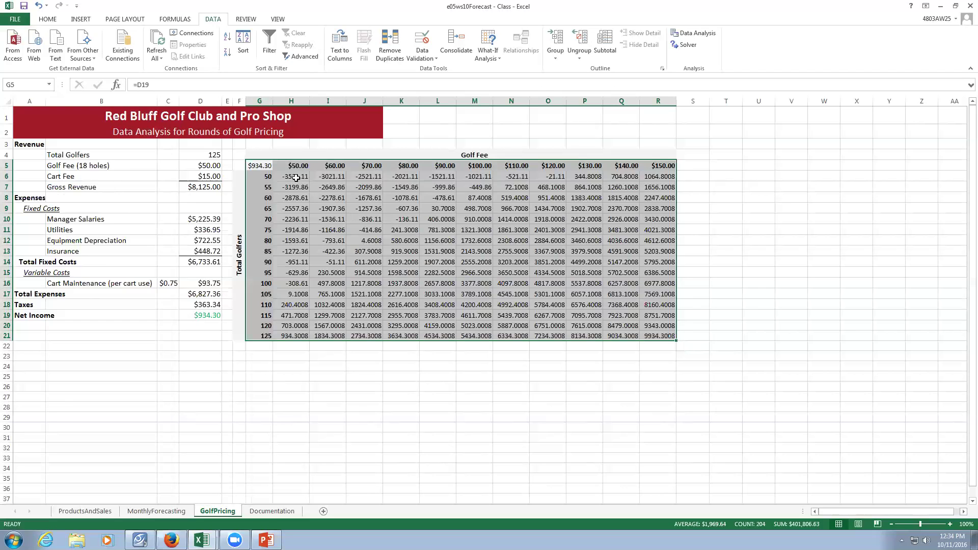
Select the computed net income results in H6:R21 for formatting.
{"action": "left_click_drag", "start_coordinate": [296, 178], "coordinate": [663, 334]}
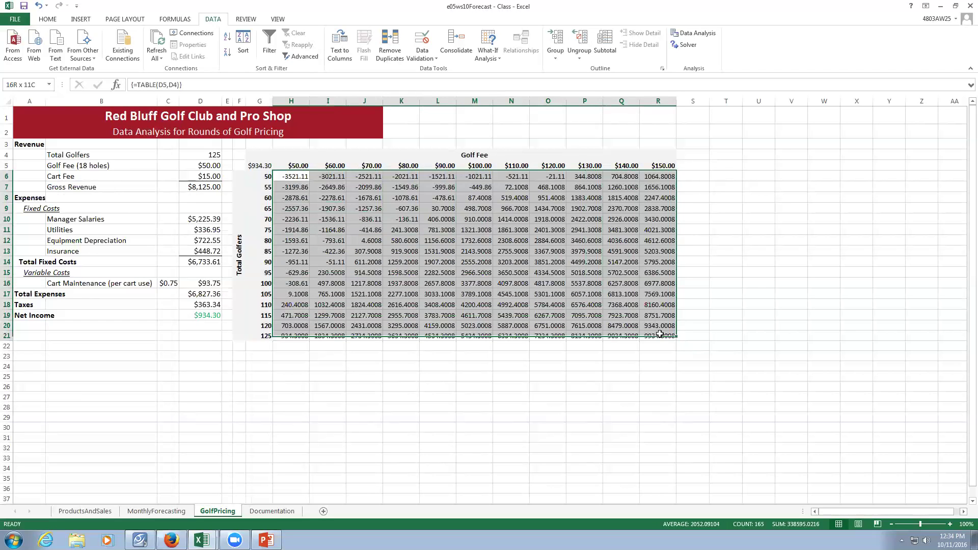
{"action": "left_click", "coordinate": [50, 20]}
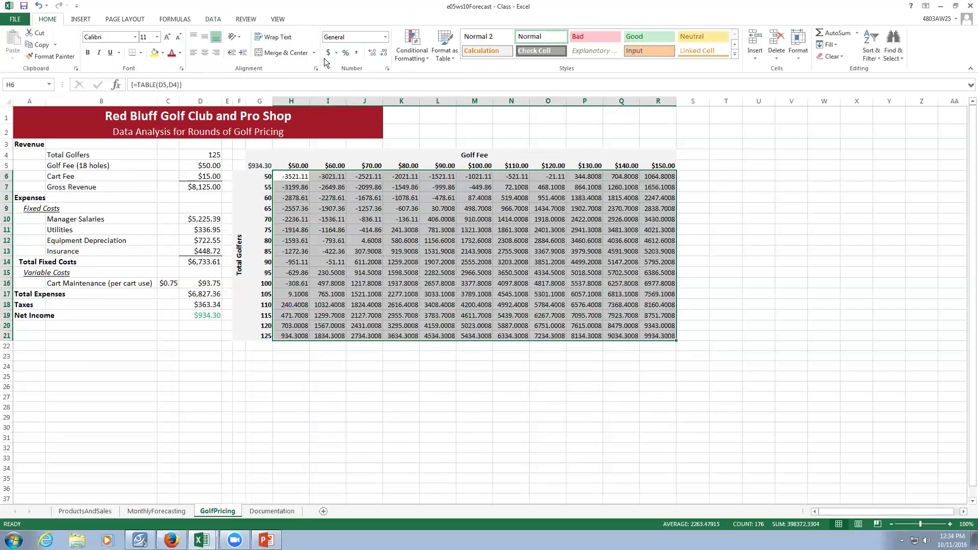
Apply the Currency number format to the H6:R21 net income values.
{"action": "left_click", "coordinate": [385, 37]}
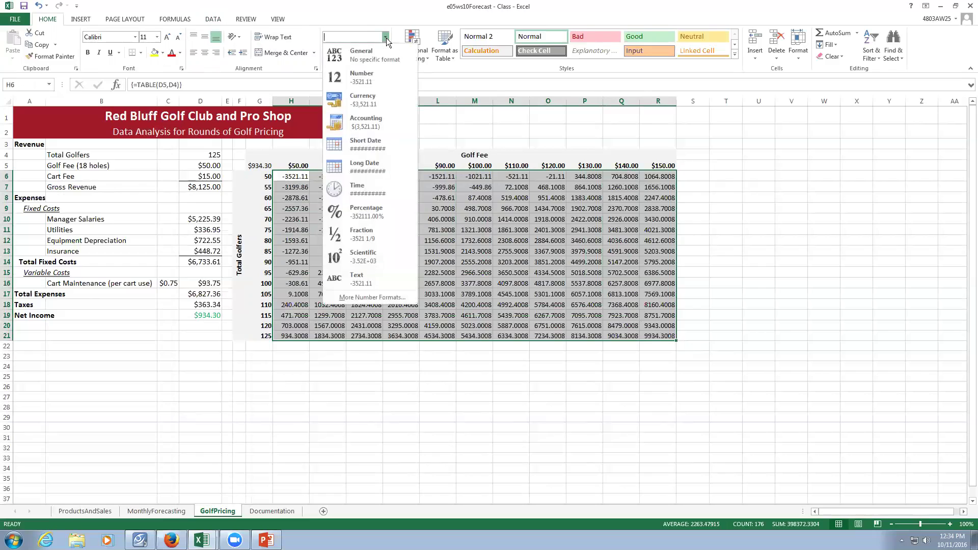
{"action": "left_click", "coordinate": [374, 98]}
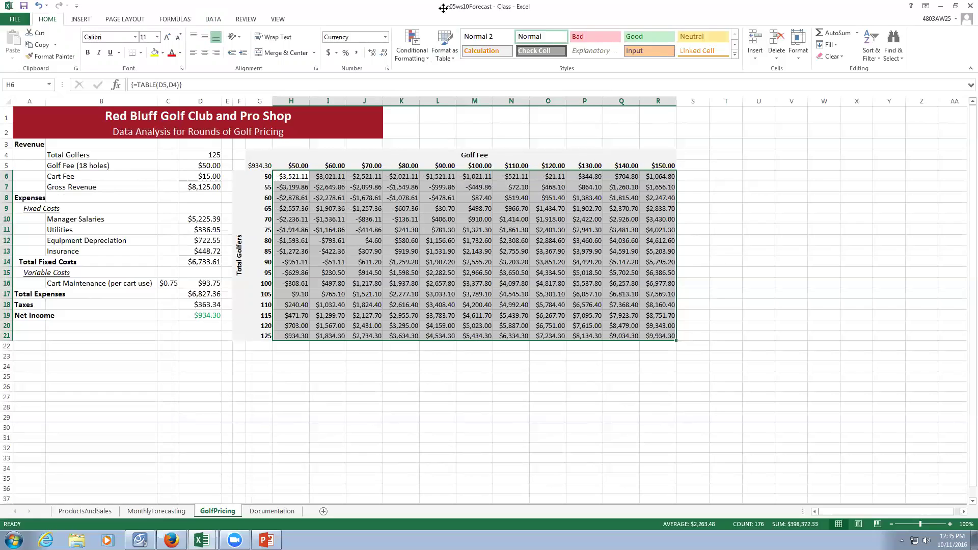
Highlight values less than 0 with Light Red Fill with Dark Red Text.
{"action": "left_click", "coordinate": [417, 57]}
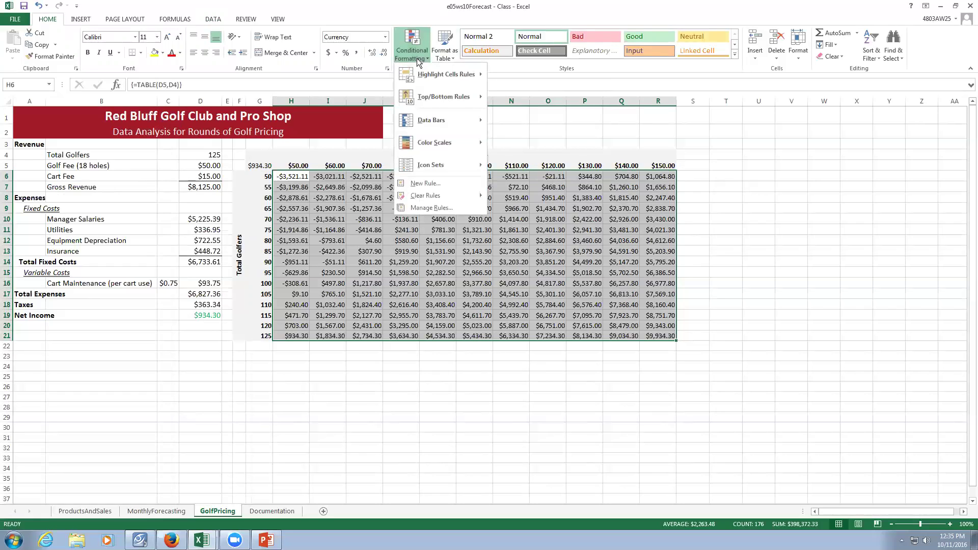
{"action": "mouse_move", "coordinate": [421, 93]}
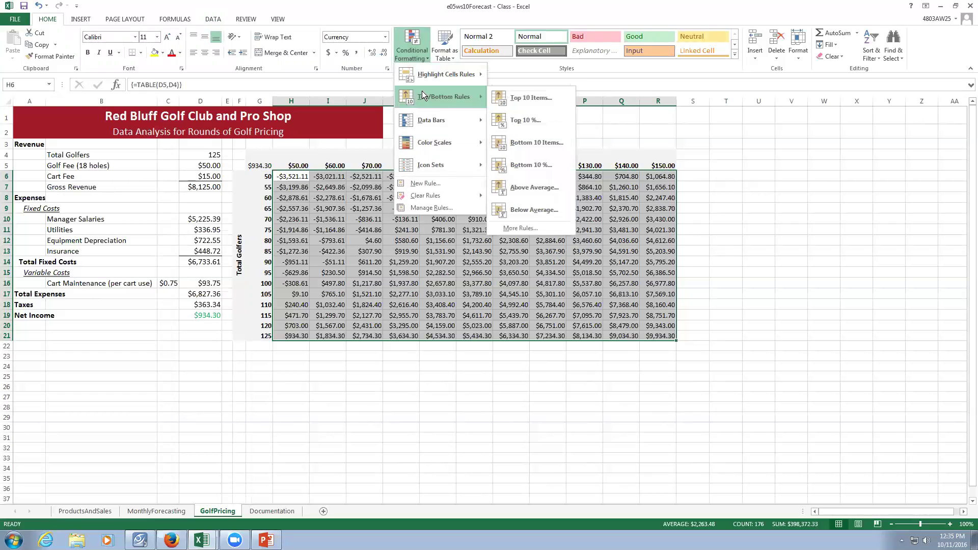
{"action": "mouse_move", "coordinate": [436, 75]}
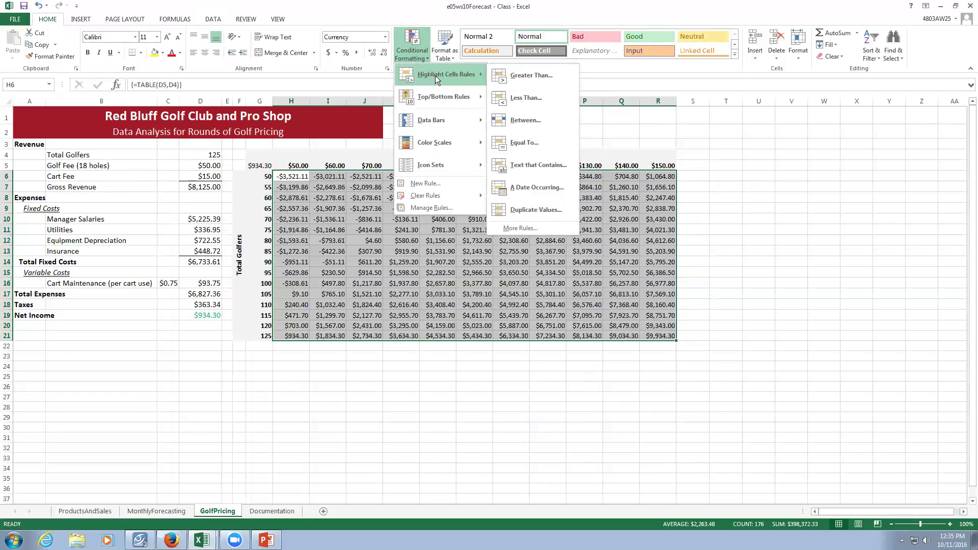
{"action": "left_click", "coordinate": [521, 98]}
{"action": "type", "text": "0"}
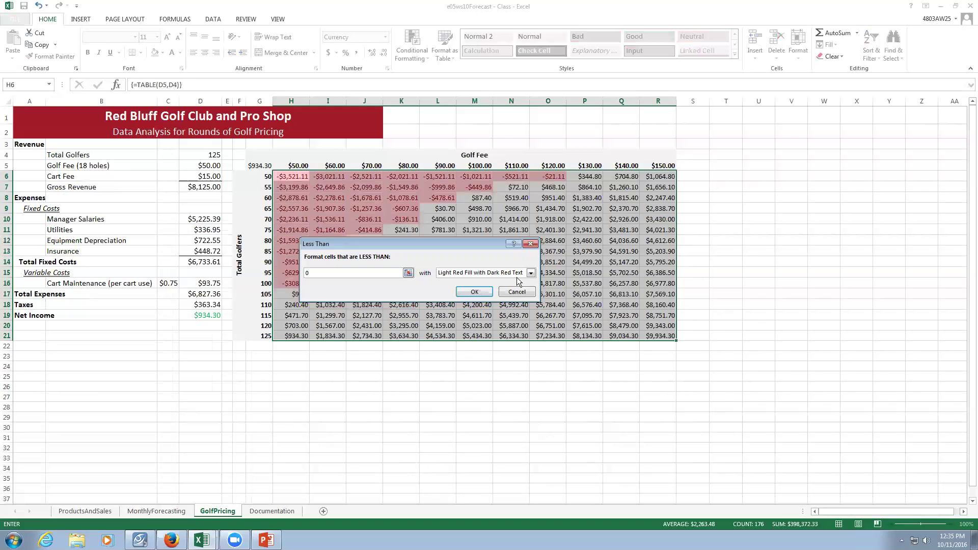
{"action": "left_click", "coordinate": [474, 293]}
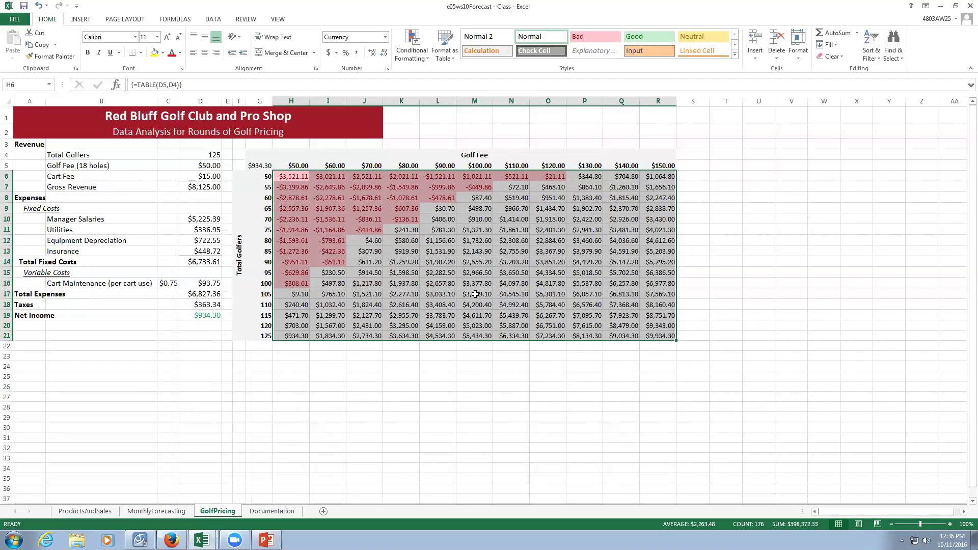
Apply a Greater Than 3500 rule with Green Fill with Dark Green Text to the Net Income values.
{"action": "left_click", "coordinate": [422, 53]}
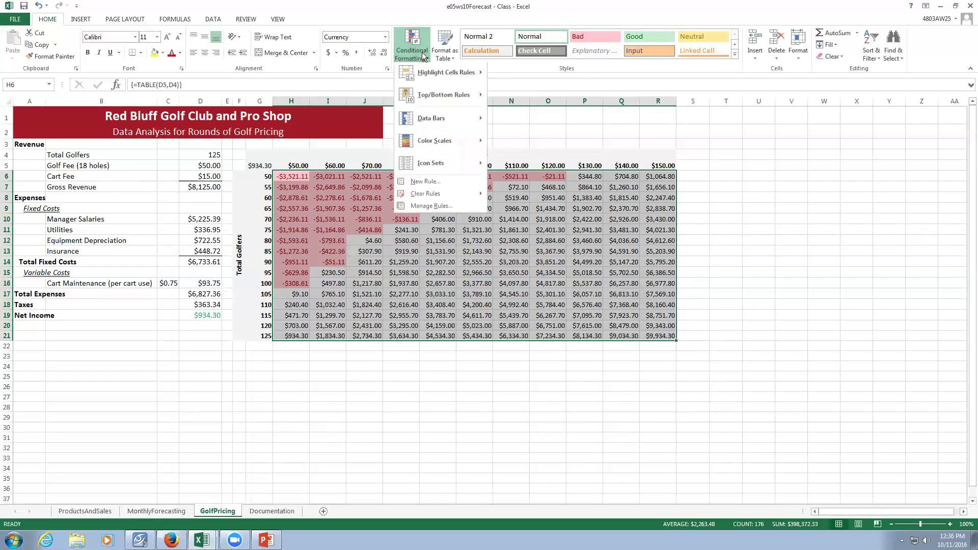
{"action": "mouse_move", "coordinate": [435, 73]}
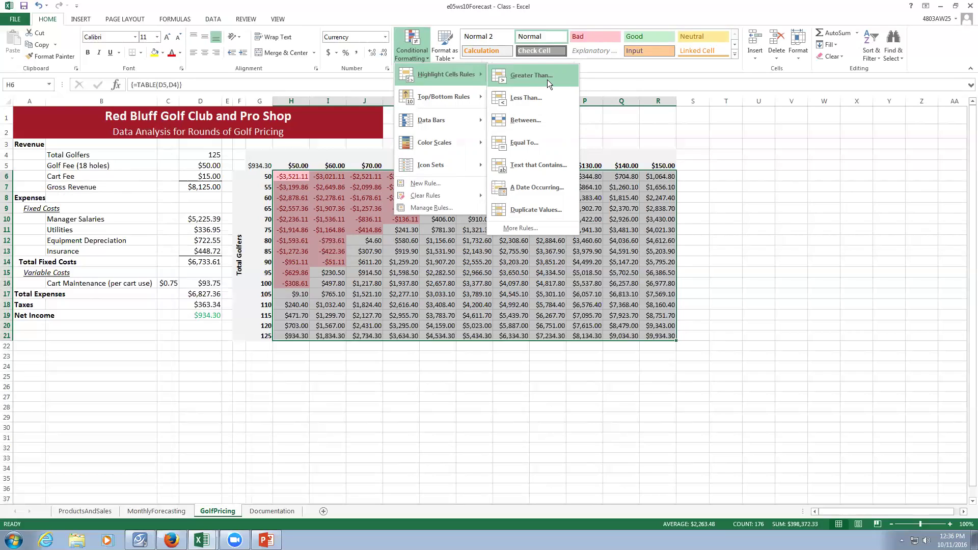
{"action": "left_click", "coordinate": [547, 79]}
{"action": "type", "text": "3500"}
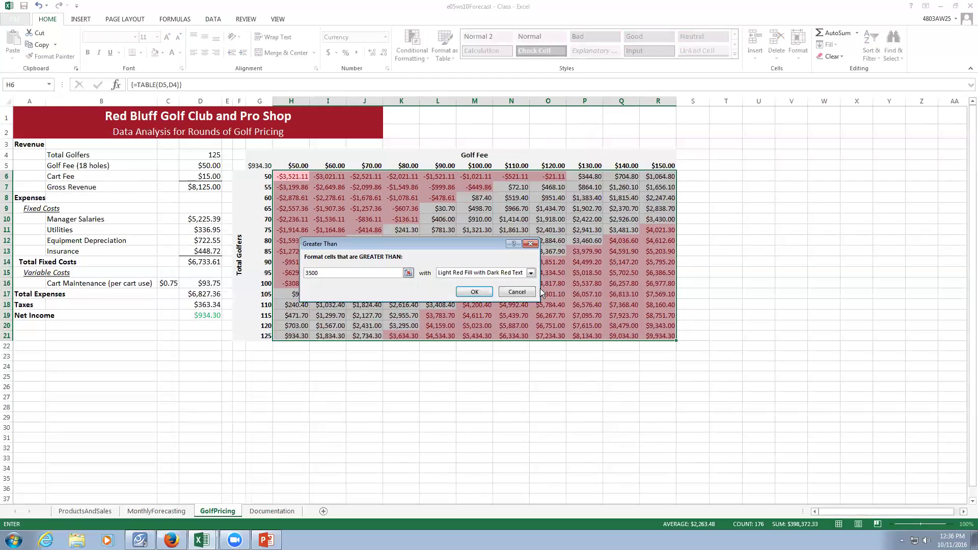
{"action": "left_click", "coordinate": [531, 273]}
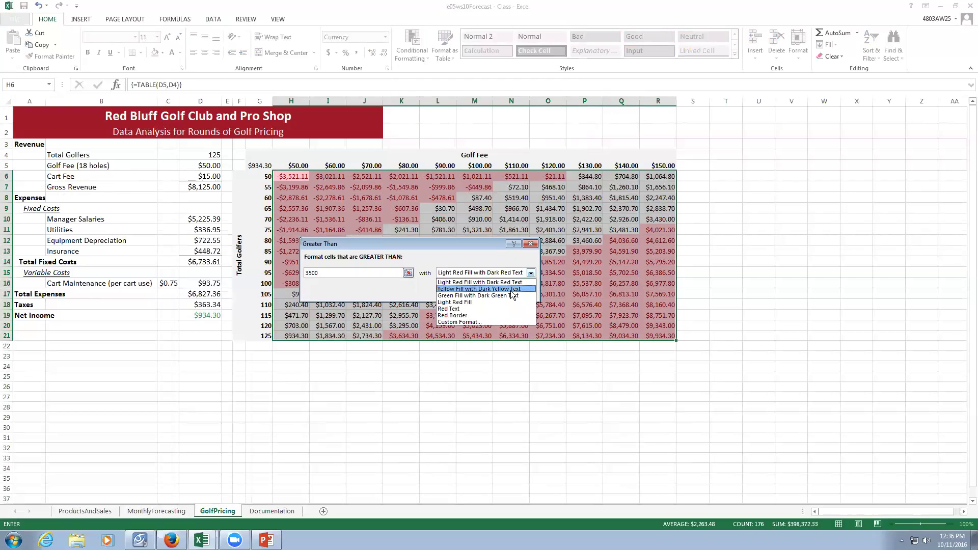
{"action": "left_click", "coordinate": [512, 296]}
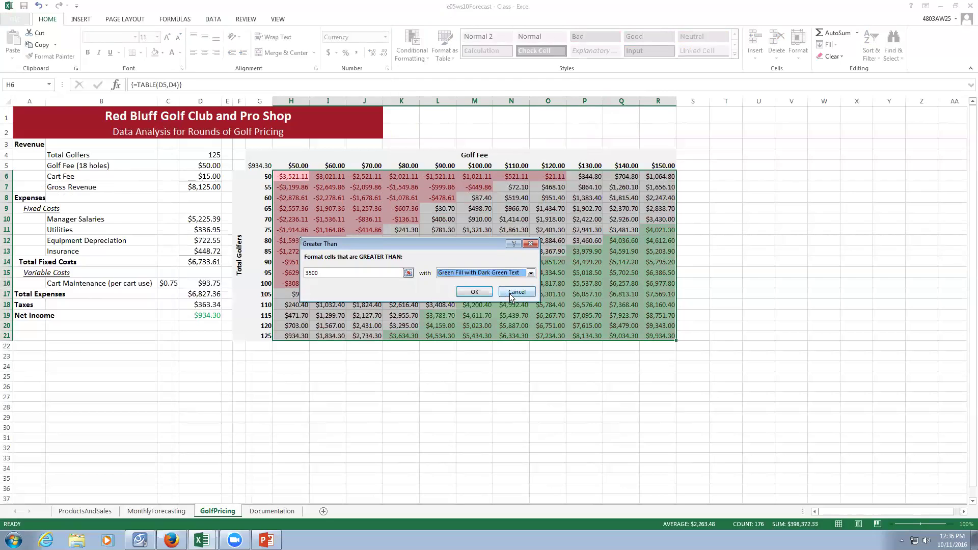
{"action": "left_click", "coordinate": [473, 292]}
{"action": "left_click", "coordinate": [545, 375]}
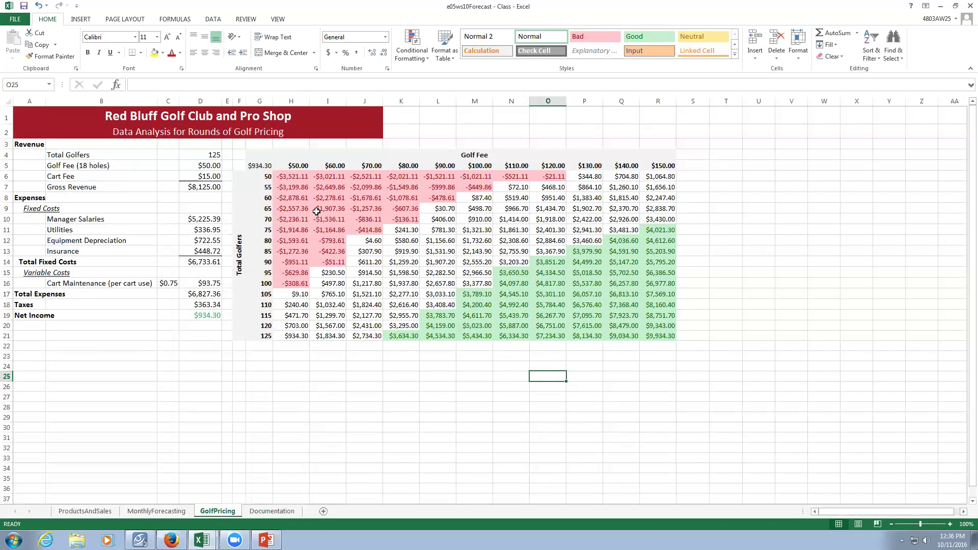
Give cell G5 the custom number format ;;; so its $934.30 value is hidden.
{"action": "left_click", "coordinate": [253, 164]}
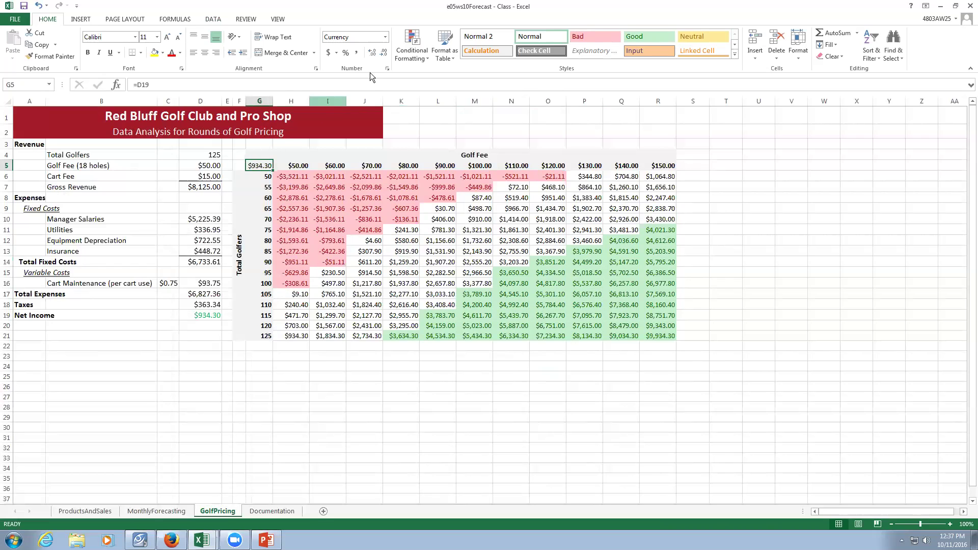
{"action": "left_click", "coordinate": [386, 37]}
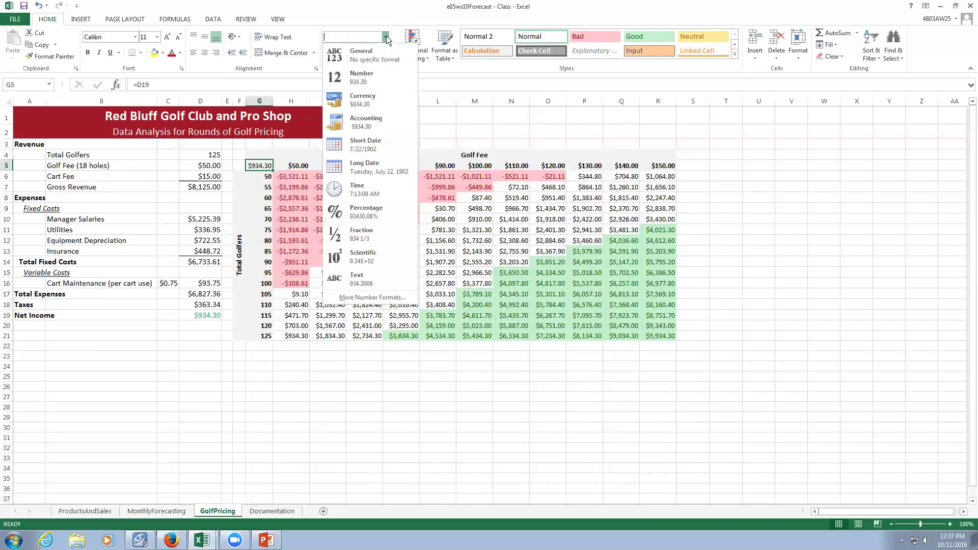
{"action": "left_click", "coordinate": [373, 297]}
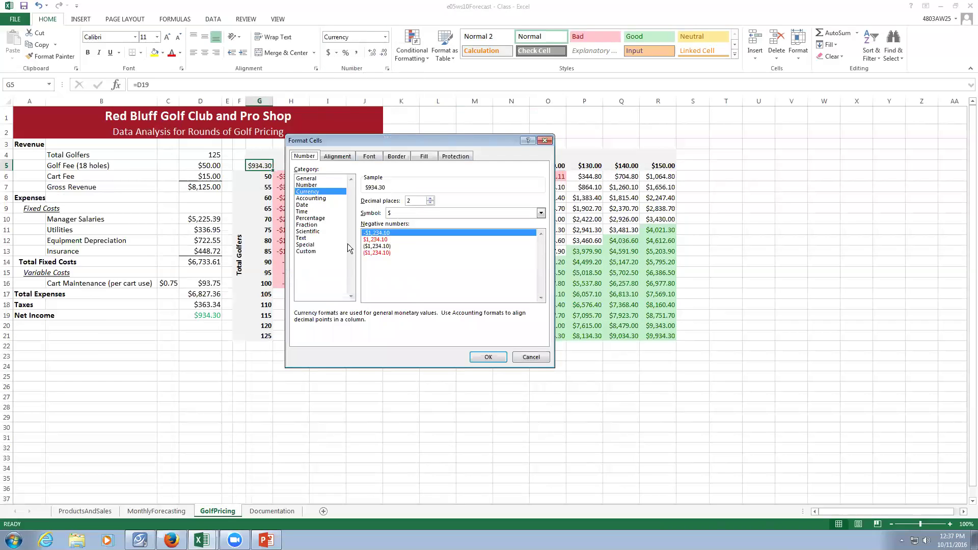
{"action": "left_click", "coordinate": [308, 252]}
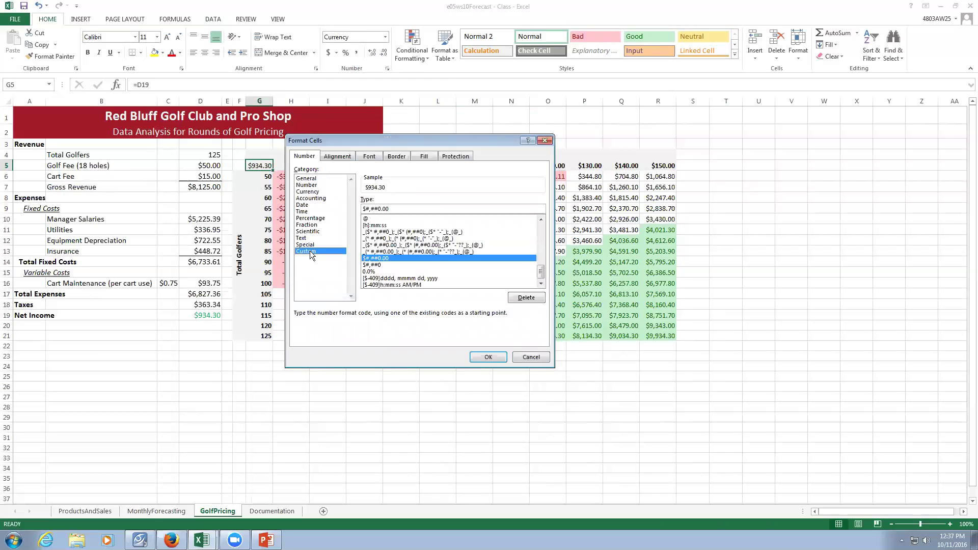
{"action": "left_click_drag", "start_coordinate": [426, 210], "coordinate": [345, 205]}
{"action": "type", "text": ";;;"}
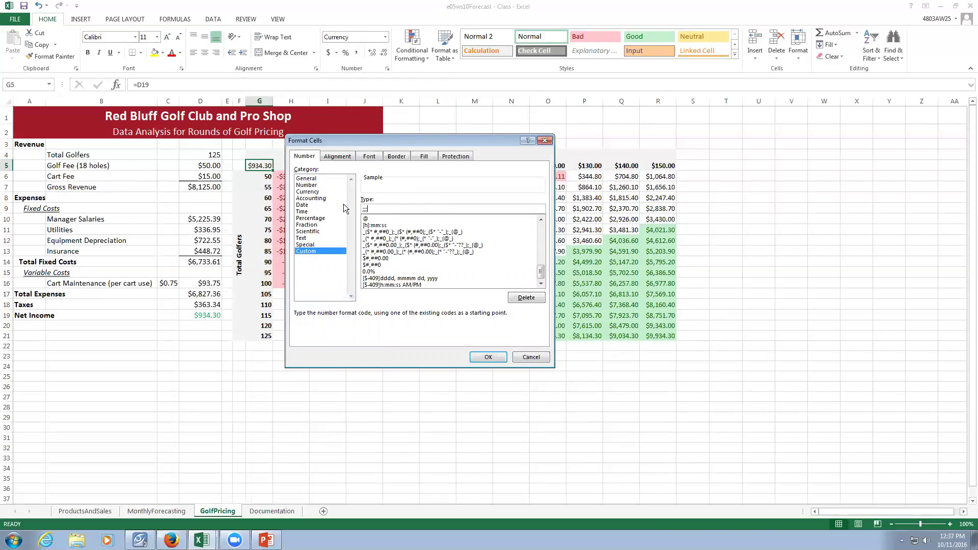
{"action": "left_click", "coordinate": [476, 356]}
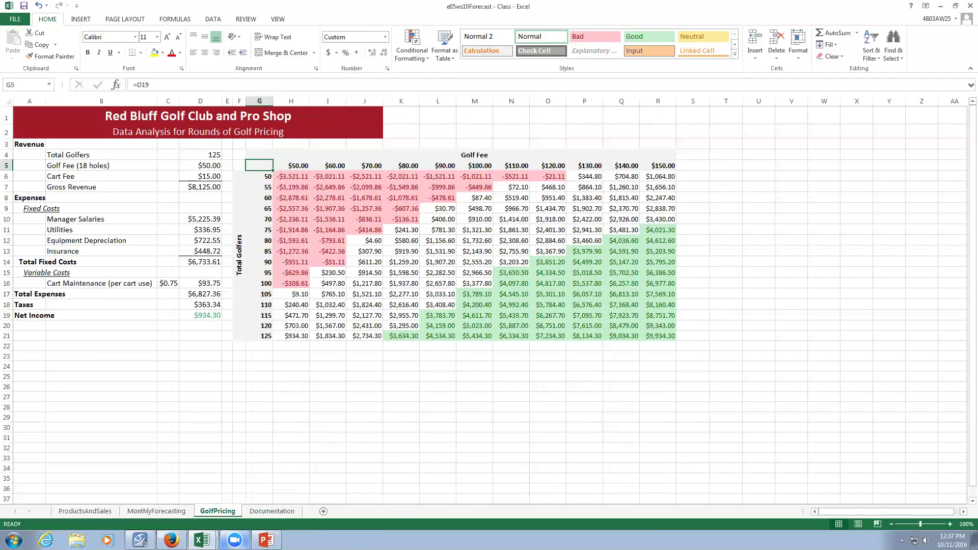
Close the crashed Vision Control Manager's error dialog.
{"action": "mouse_move", "coordinate": [235, 541]}
{"action": "left_click", "coordinate": [140, 540]}
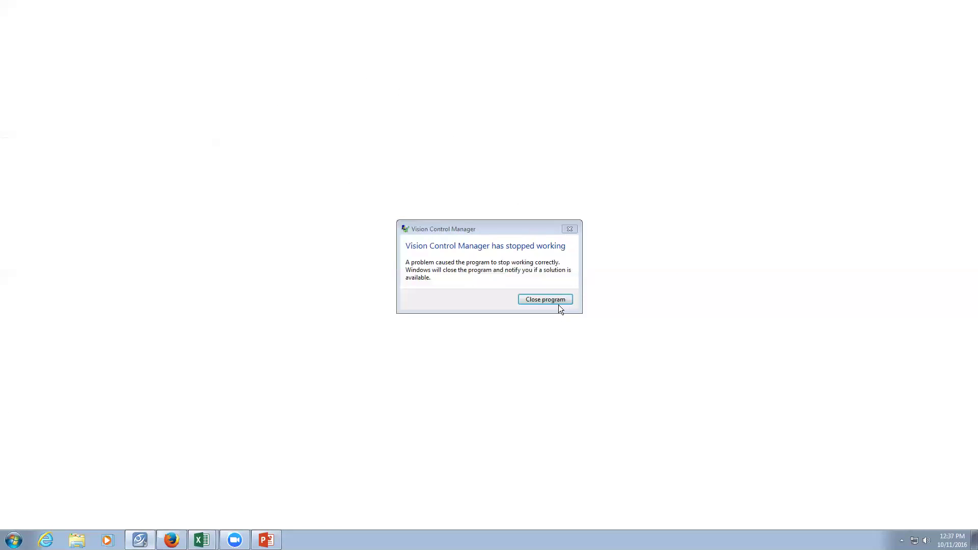
{"action": "left_click", "coordinate": [557, 300]}
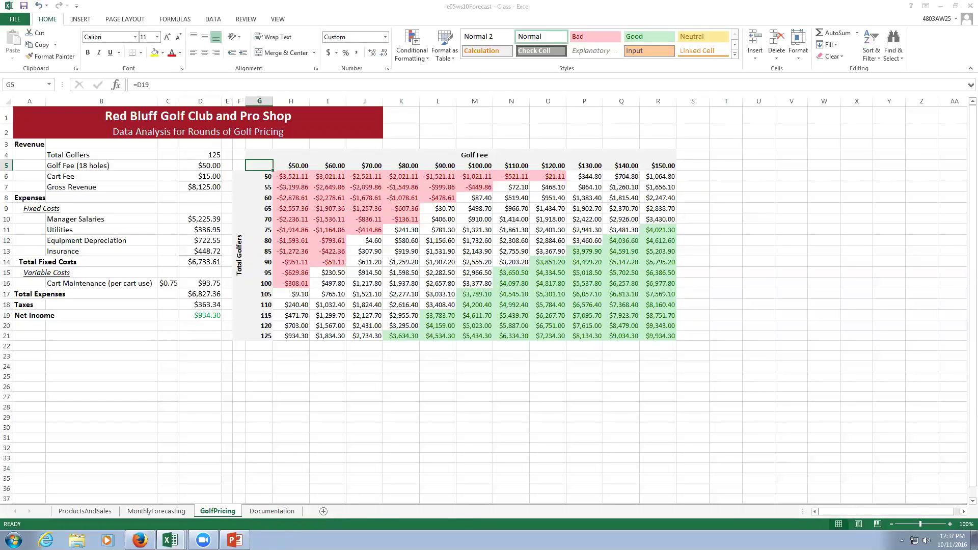
Show the desktop, relaunch Vision Teacher, and return to the GolfPricing workbook in Excel.
{"action": "right_click", "coordinate": [620, 540]}
{"action": "left_click", "coordinate": [633, 495]}
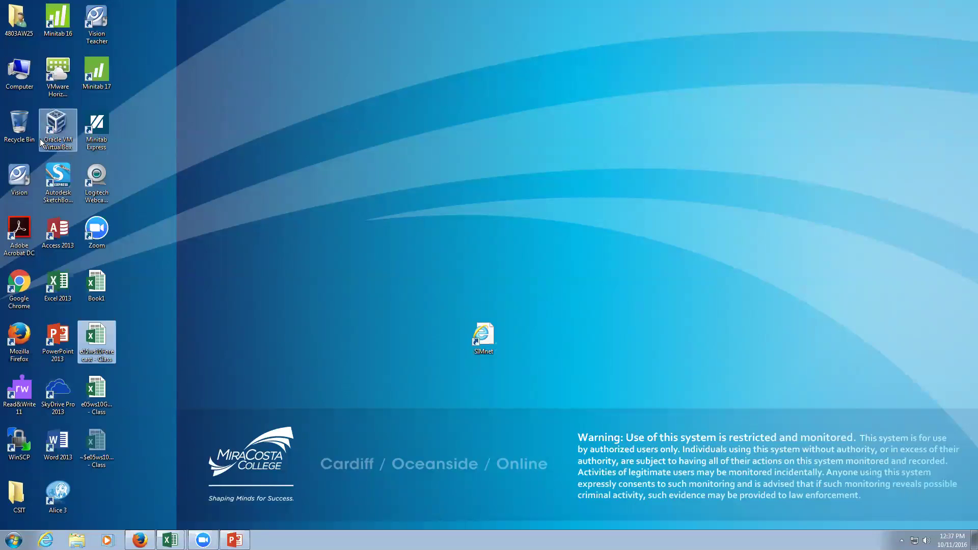
{"action": "double_click", "coordinate": [103, 22]}
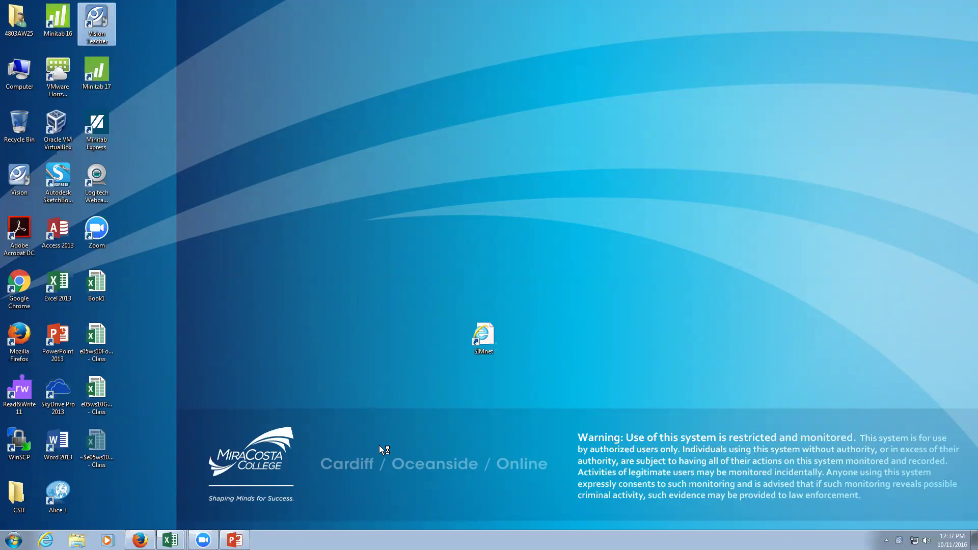
{"action": "mouse_move", "coordinate": [170, 541]}
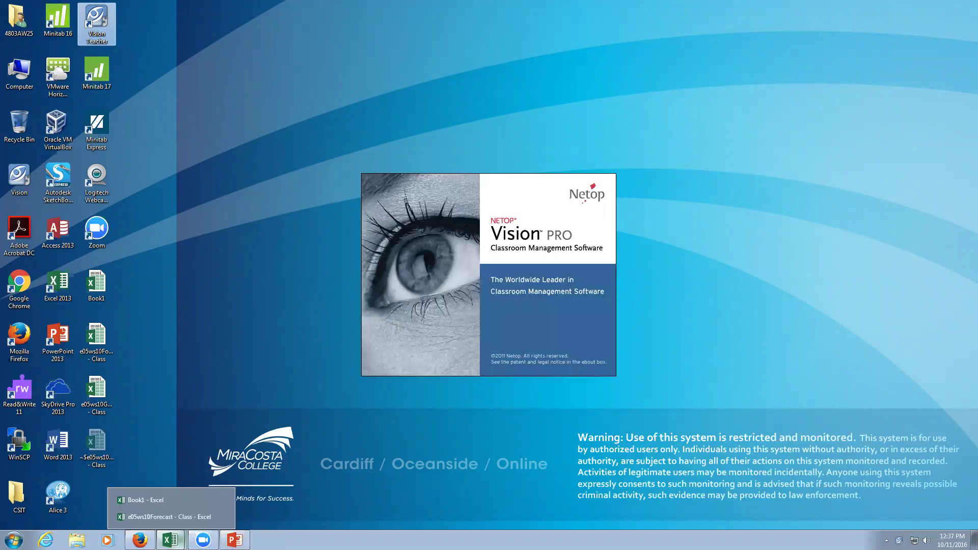
{"action": "left_click", "coordinate": [168, 517]}
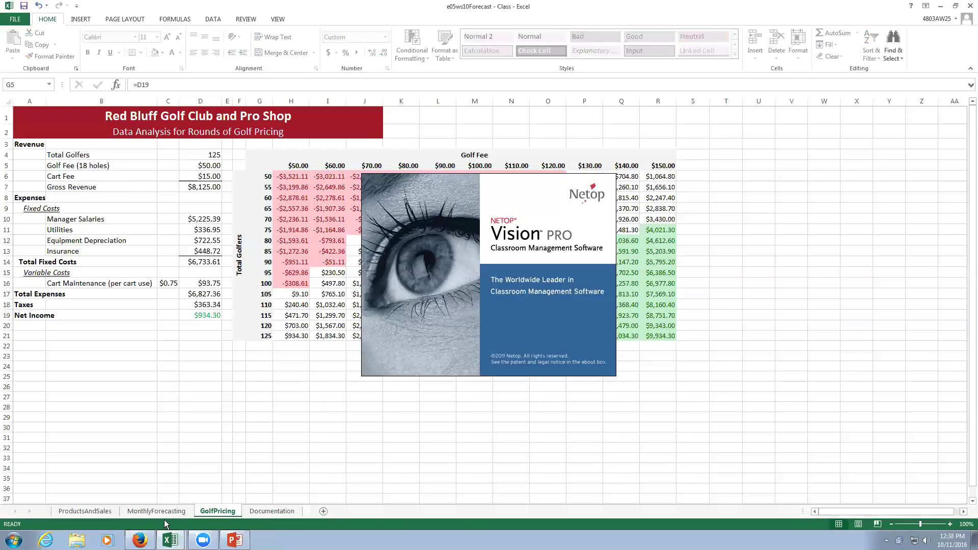
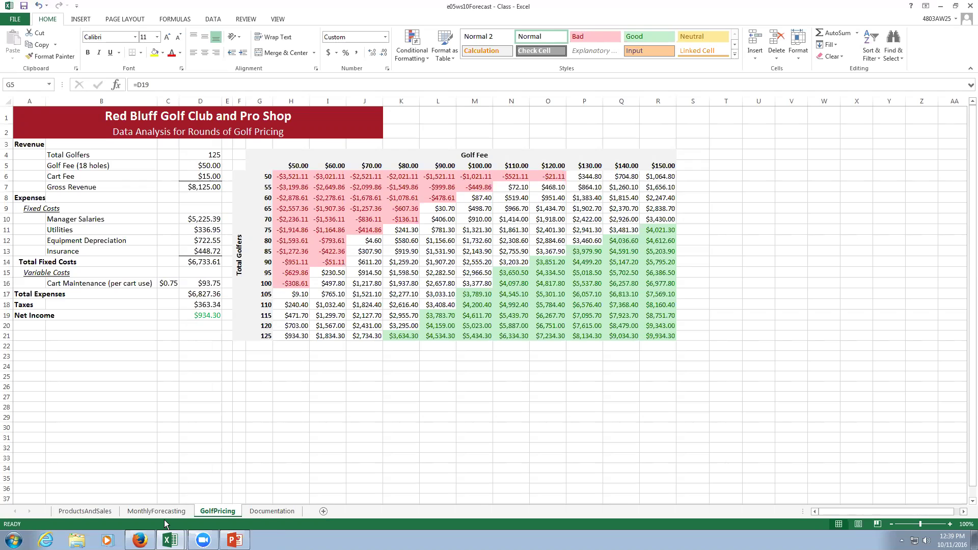
Select the whole golf fee data table F4:R21.
{"action": "left_click_drag", "start_coordinate": [241, 164], "coordinate": [558, 169]}
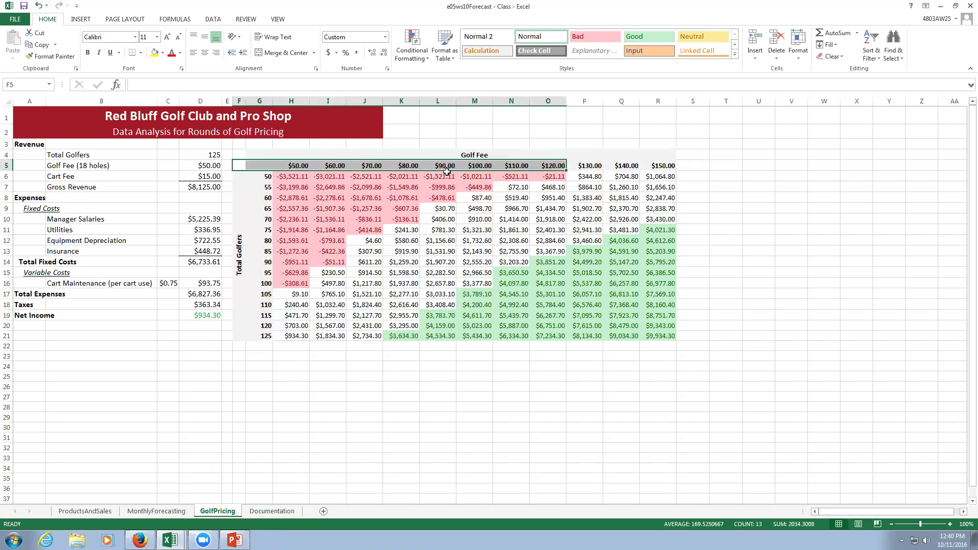
{"action": "left_click", "coordinate": [235, 154]}
{"action": "key", "text": "ctrl+a"}
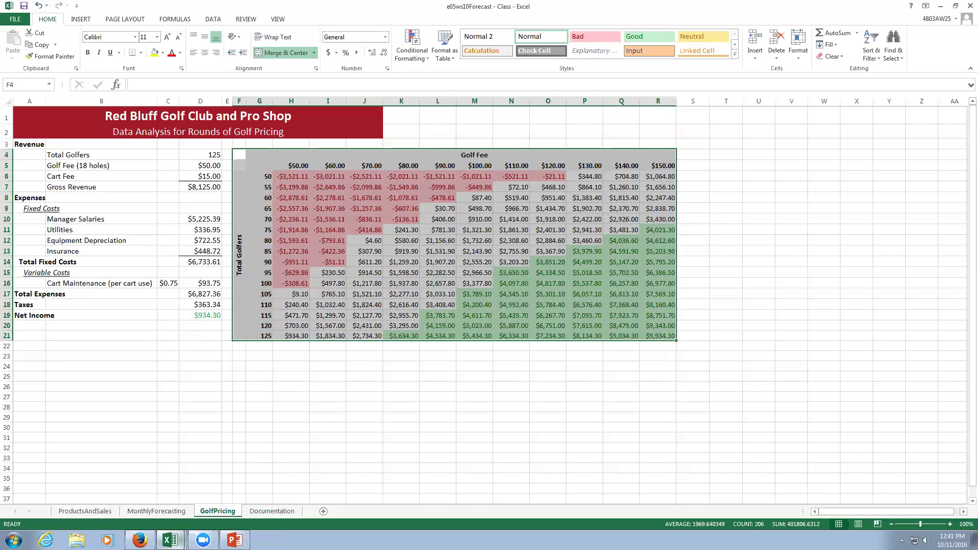
Open the e05ws10GolfWhatIf workbook from the desktop.
{"action": "mouse_move", "coordinate": [169, 541]}
{"action": "left_click", "coordinate": [974, 540]}
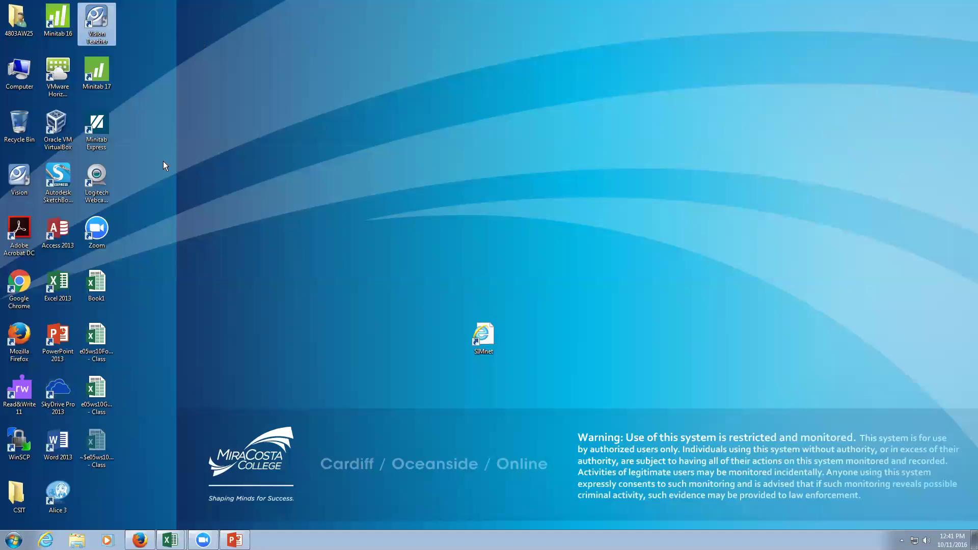
{"action": "double_click", "coordinate": [94, 397]}
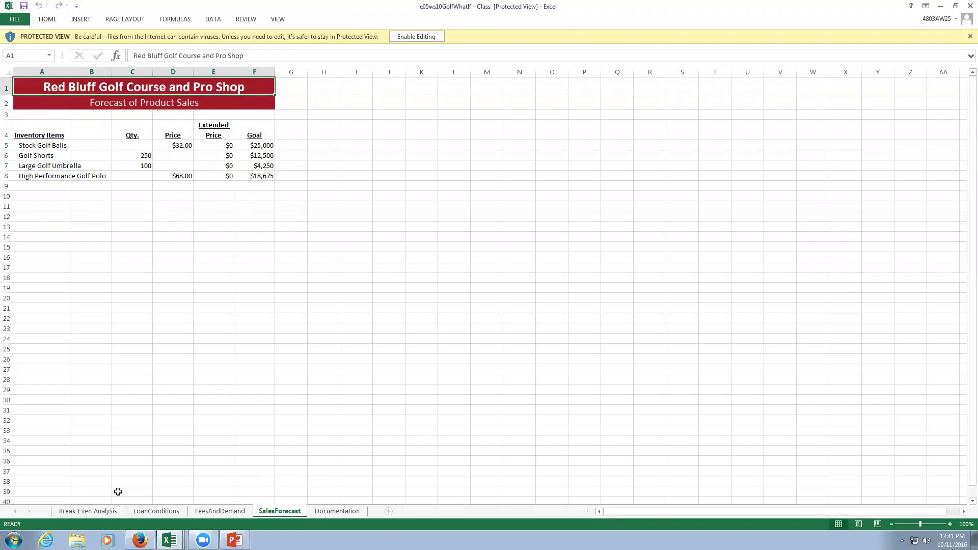
Browse the LoanConditions, FeesAndDemand, SalesForecast and Documentation sheets, ending on Break-Even Analysis.
{"action": "left_click", "coordinate": [101, 517]}
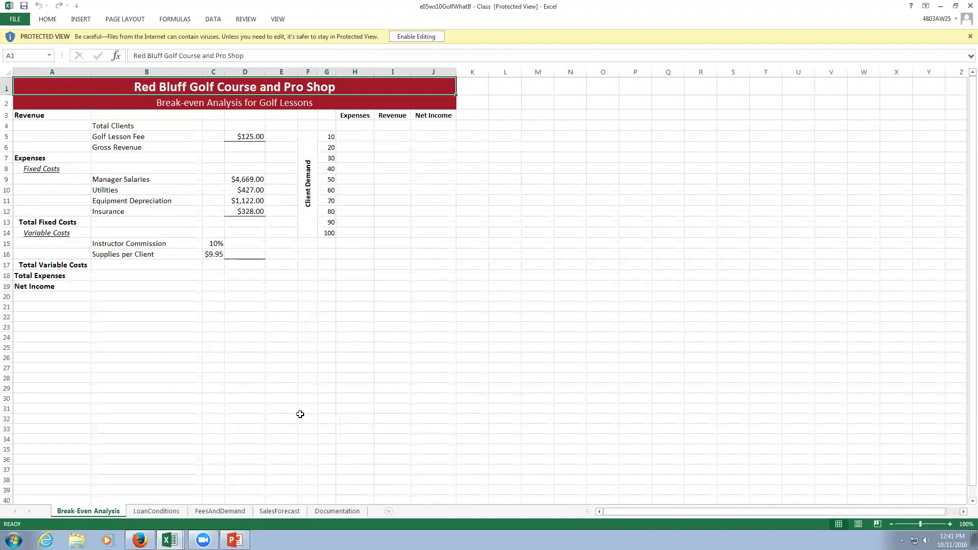
{"action": "left_click", "coordinate": [164, 513]}
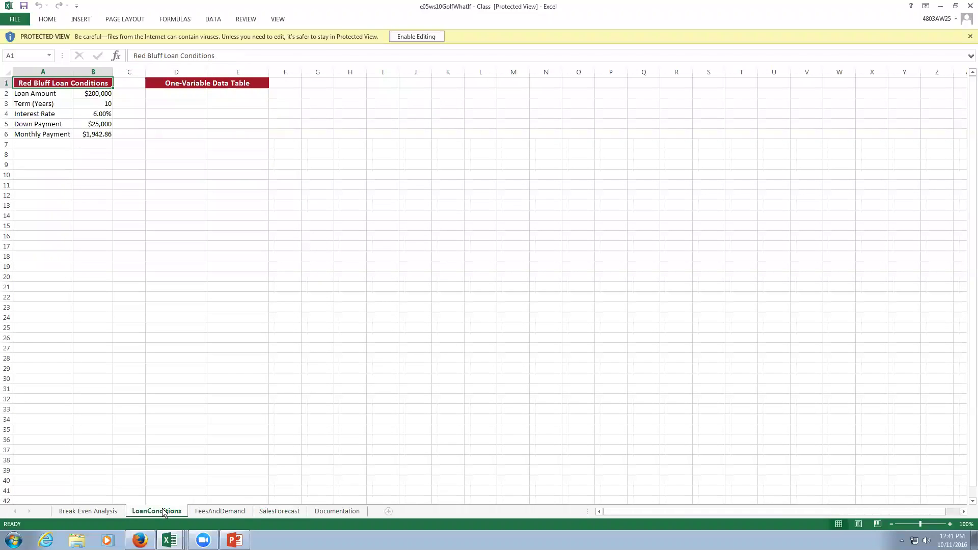
{"action": "left_click", "coordinate": [215, 512]}
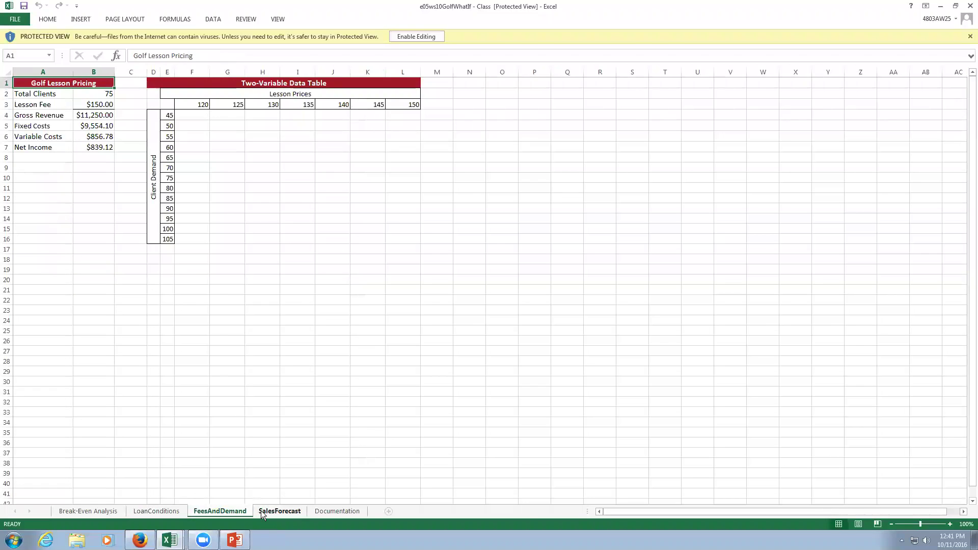
{"action": "left_click", "coordinate": [261, 510]}
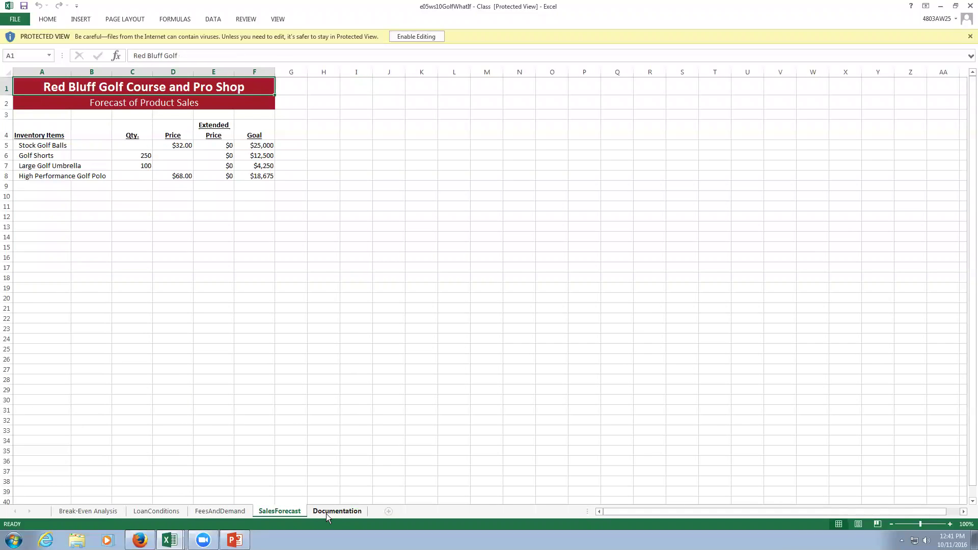
{"action": "left_click", "coordinate": [326, 514]}
{"action": "left_click", "coordinate": [104, 509]}
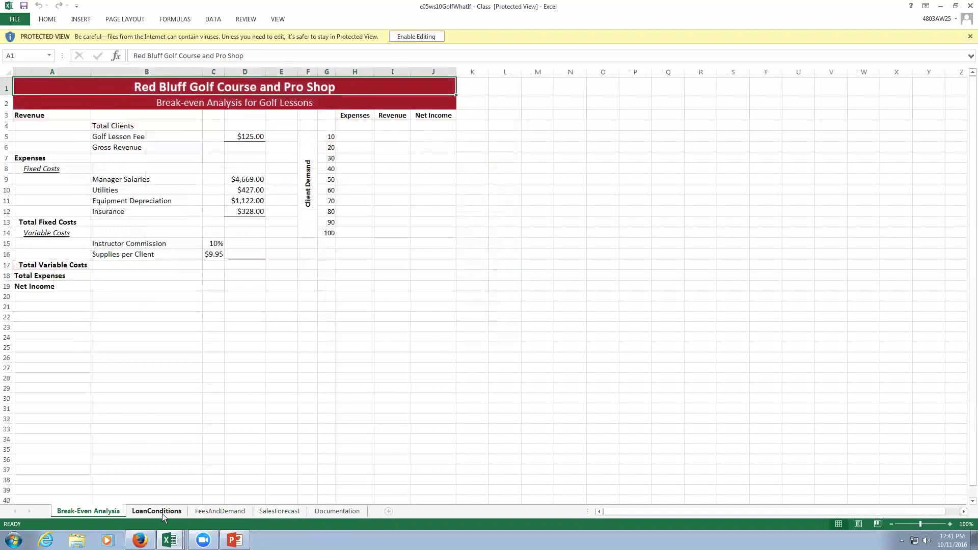
{"action": "left_click", "coordinate": [162, 512]}
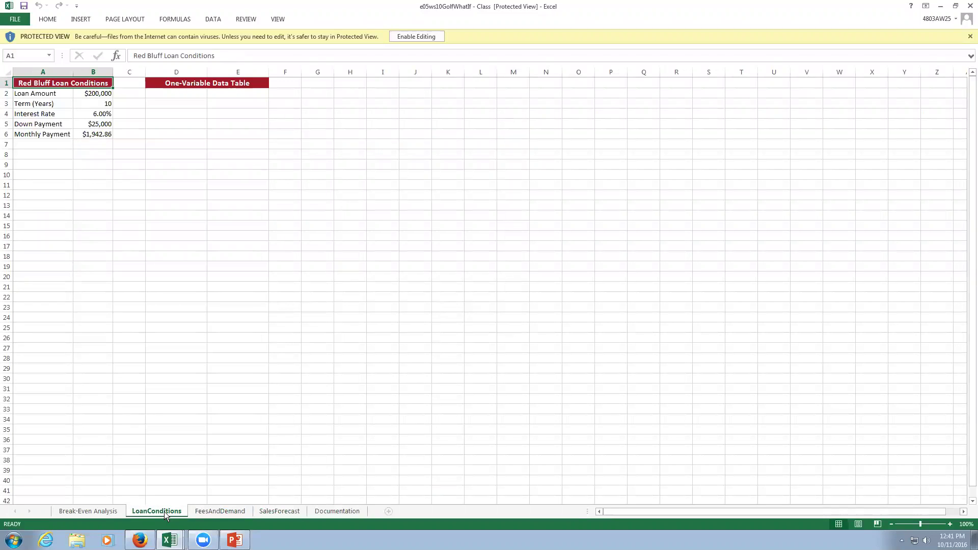
{"action": "left_click", "coordinate": [86, 510]}
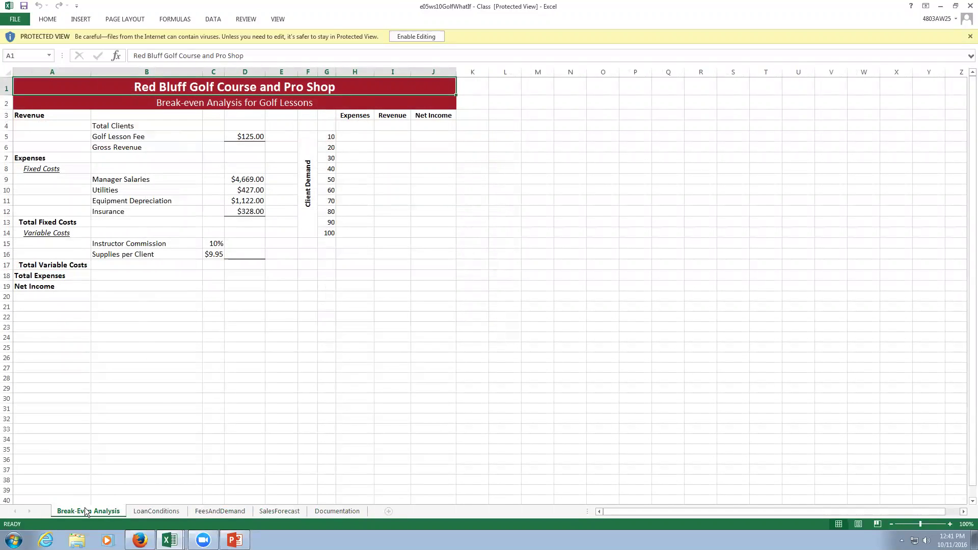
{"action": "left_click", "coordinate": [156, 511]}
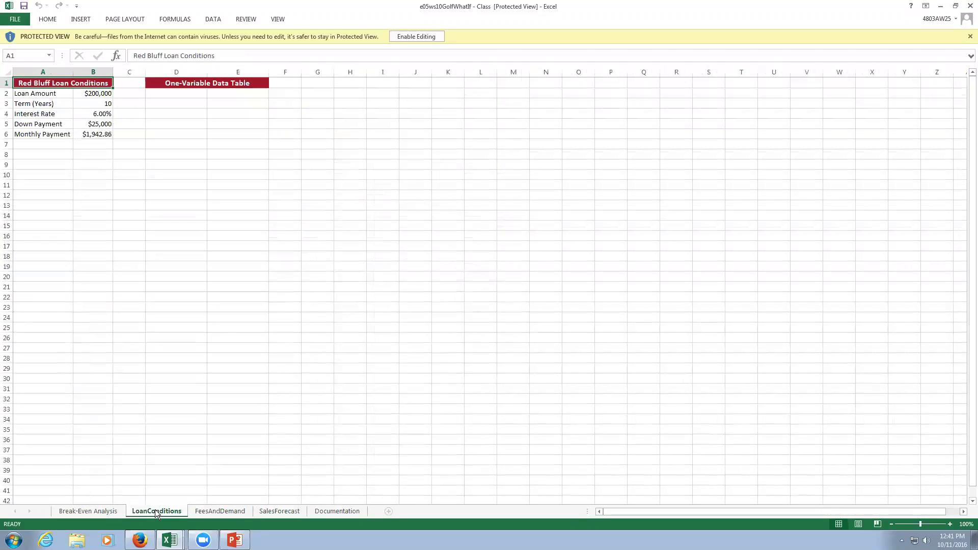
{"action": "left_click", "coordinate": [93, 512]}
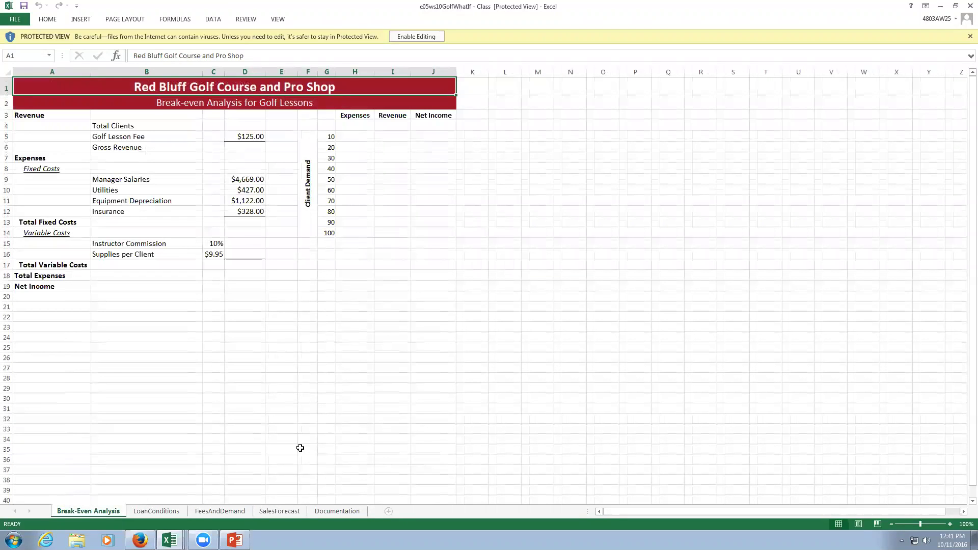
{"action": "left_click", "coordinate": [158, 511]}
{"action": "left_click", "coordinate": [216, 511]}
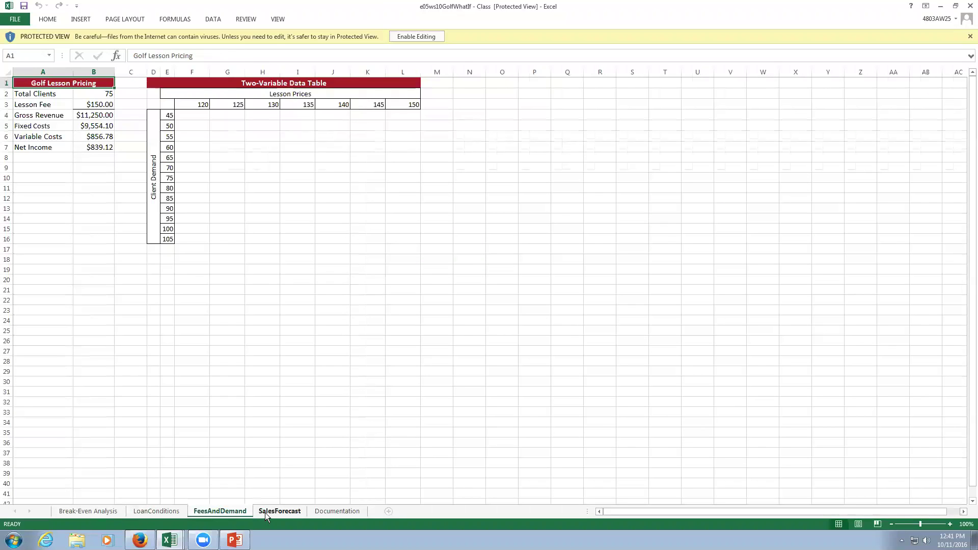
{"action": "left_click", "coordinate": [265, 513]}
{"action": "left_click", "coordinate": [90, 511]}
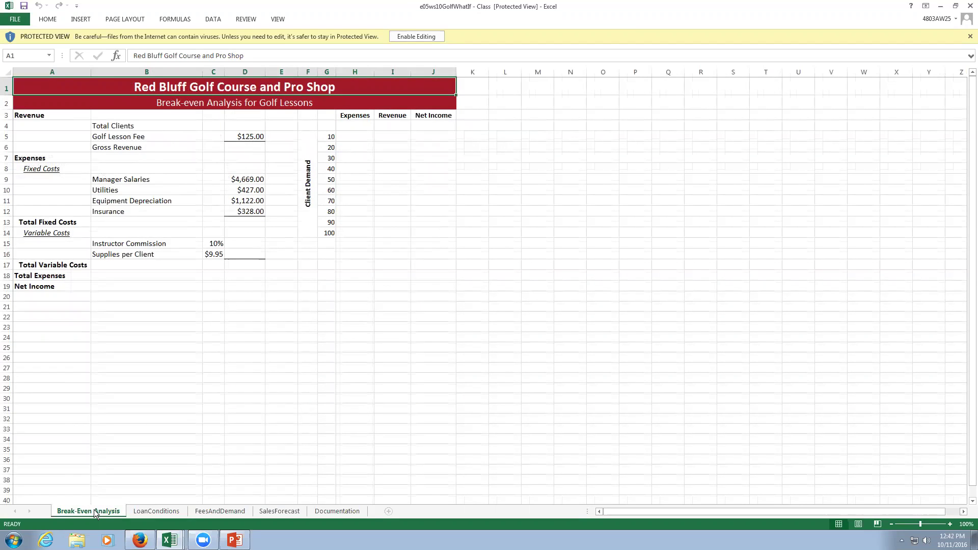
Enable editing and enter =D4*D5 in D6 for Gross Revenue.
{"action": "left_click", "coordinate": [401, 37]}
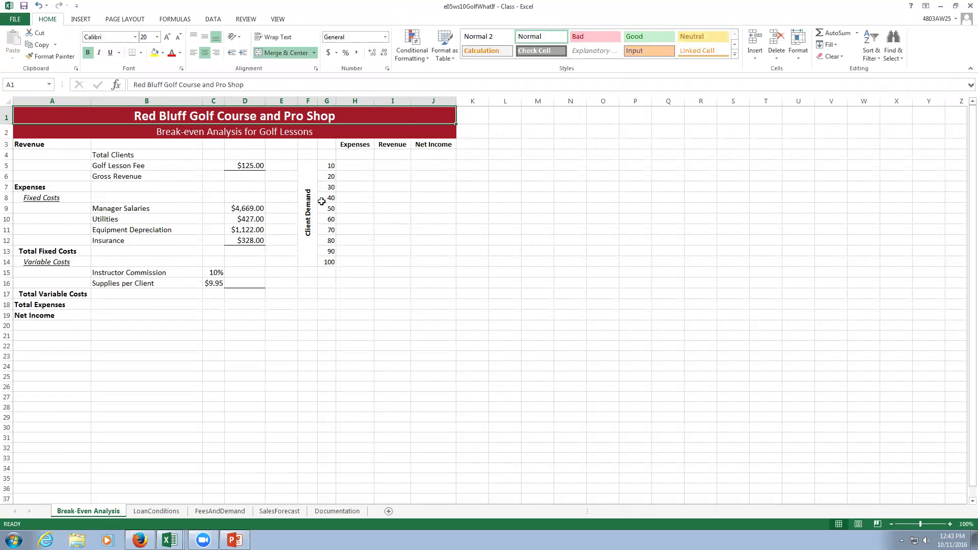
{"action": "left_click", "coordinate": [248, 176]}
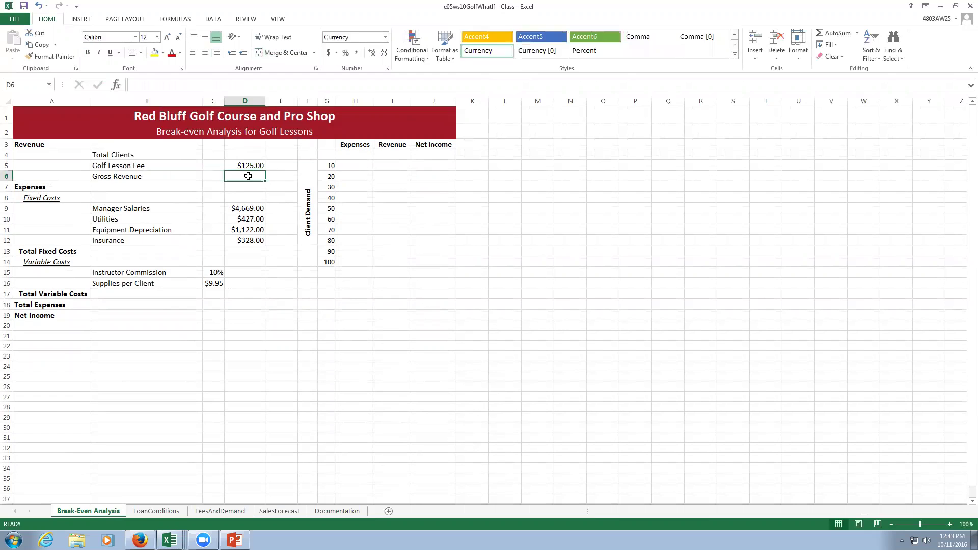
{"action": "type", "text": "="}
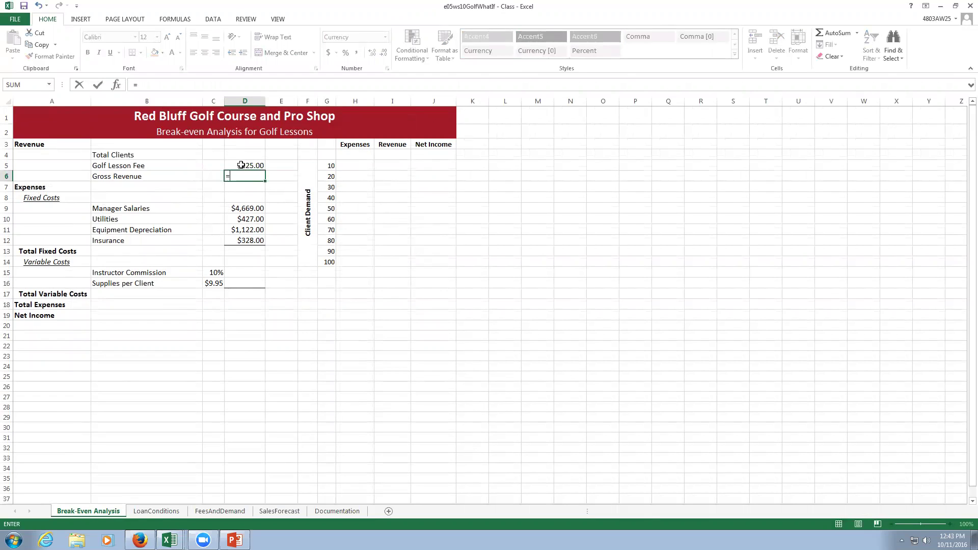
{"action": "left_click", "coordinate": [244, 153]}
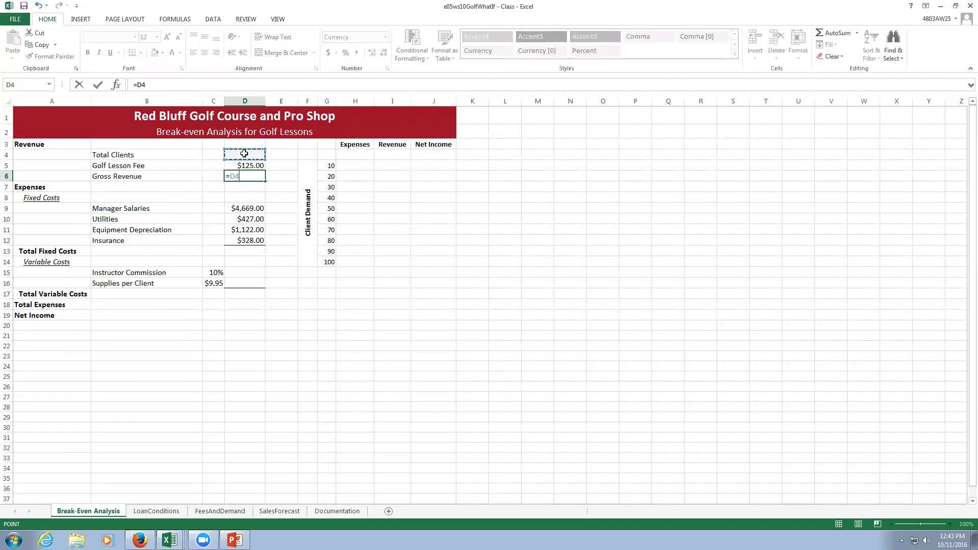
{"action": "type", "text": "*"}
{"action": "left_click", "coordinate": [246, 164]}
{"action": "key", "text": "Return"}
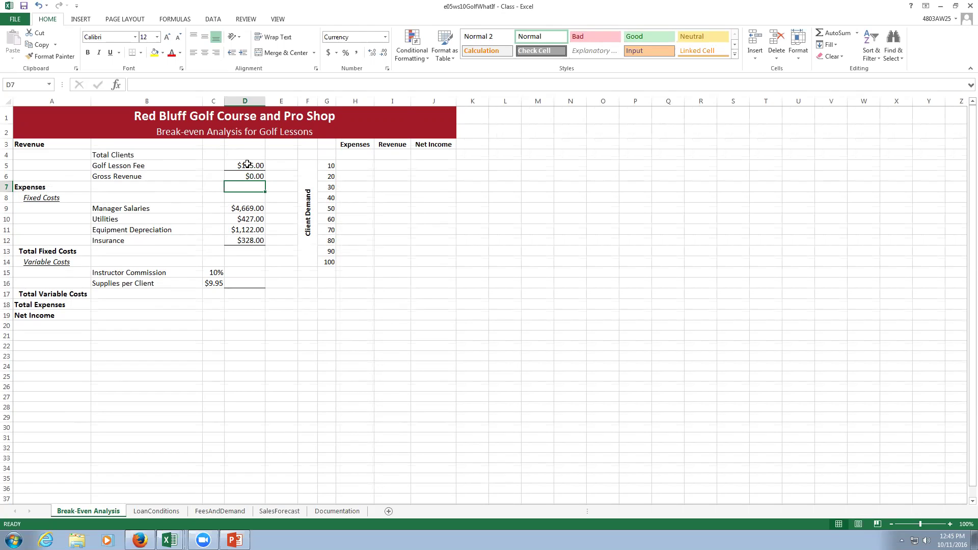
AutoSum the fixed costs D9:D12 into Total Fixed Costs in D13.
{"action": "left_click", "coordinate": [243, 250]}
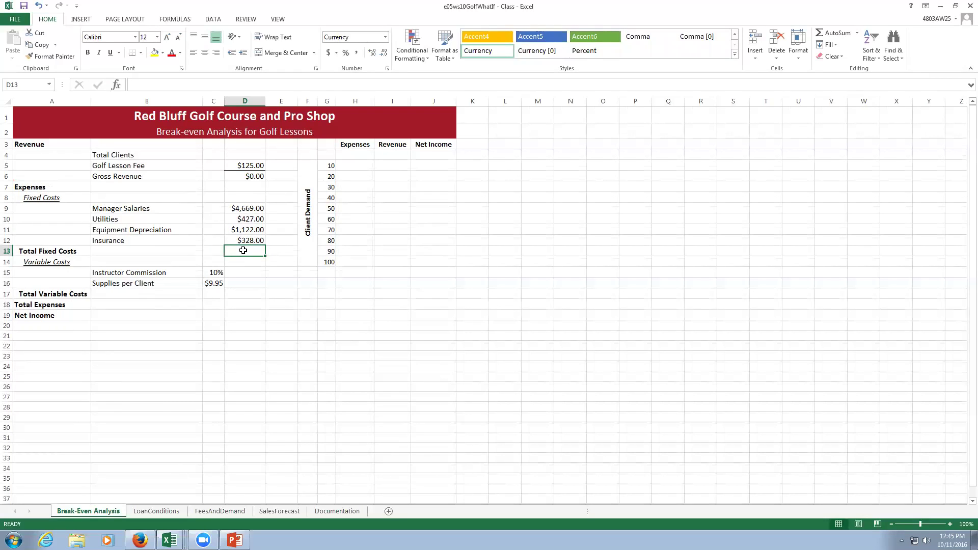
{"action": "left_click", "coordinate": [820, 32]}
{"action": "key", "text": "Return"}
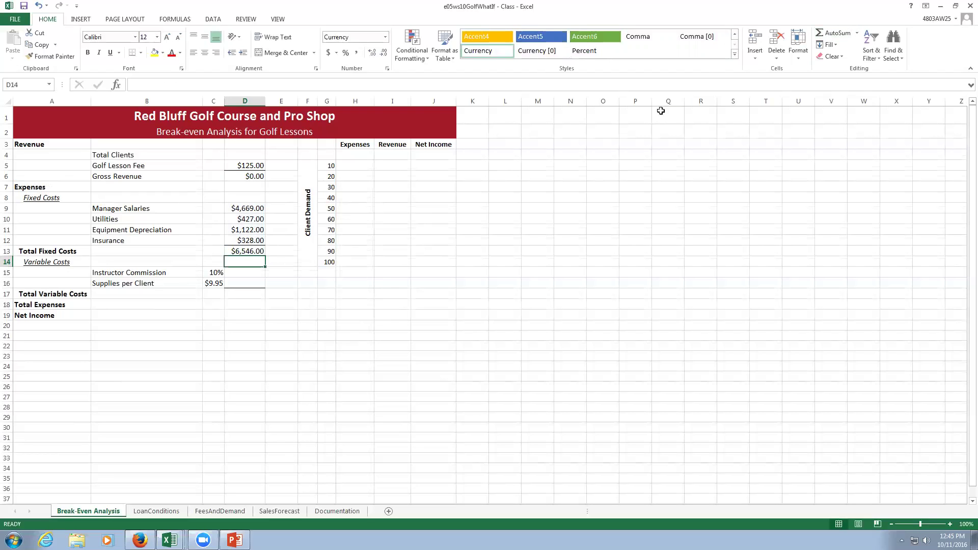
Enter =D6*C15 in D15 for Instructor Commission.
{"action": "left_click", "coordinate": [244, 272]}
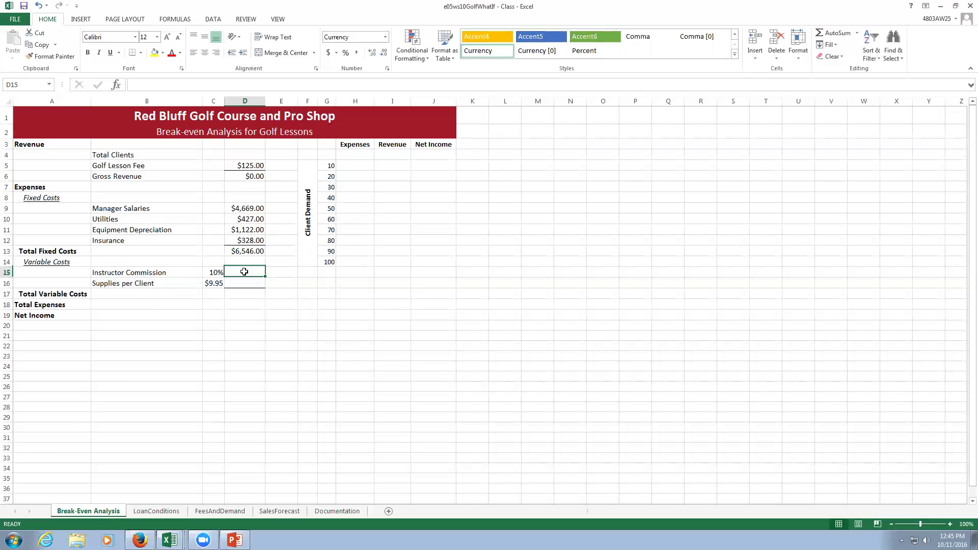
{"action": "type", "text": "="}
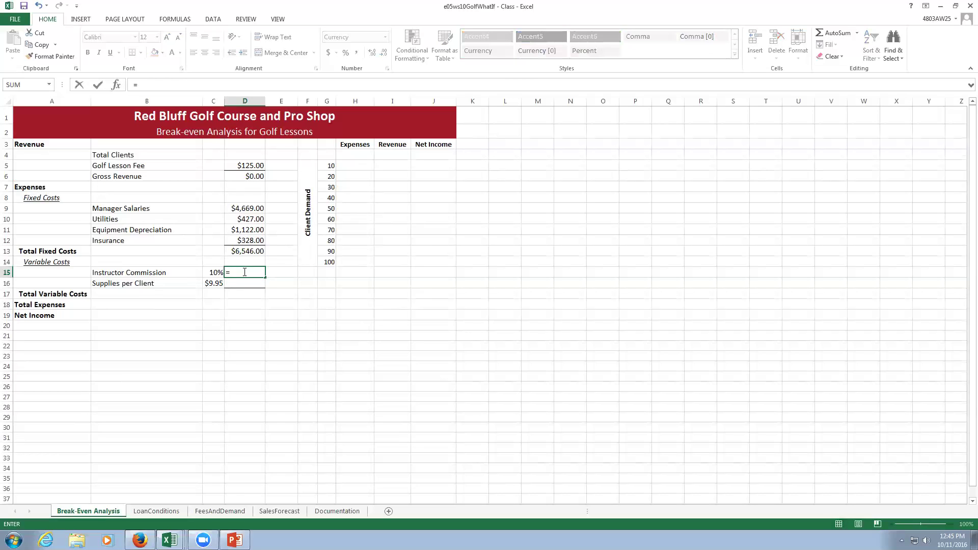
{"action": "left_click", "coordinate": [243, 174]}
{"action": "type", "text": "*"}
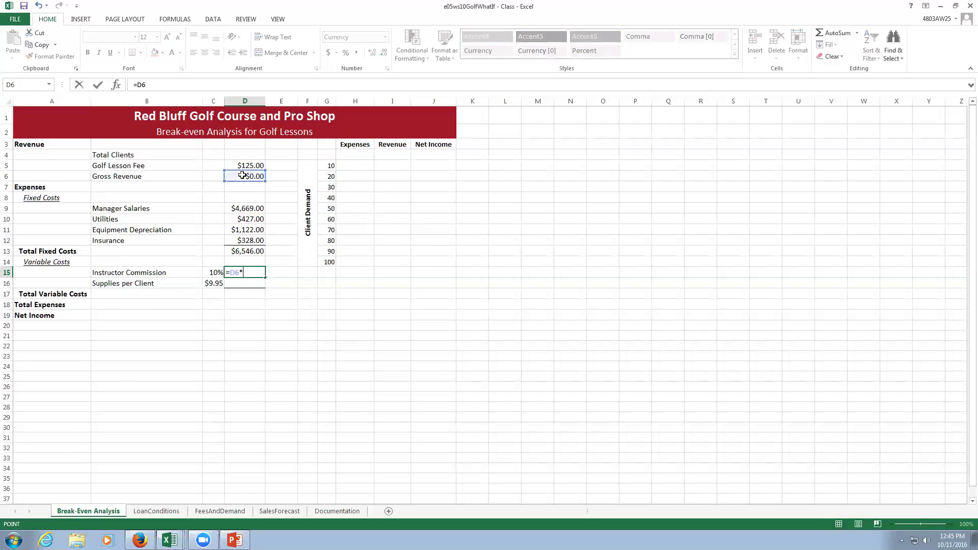
{"action": "left_click", "coordinate": [215, 272]}
{"action": "key", "text": "Return"}
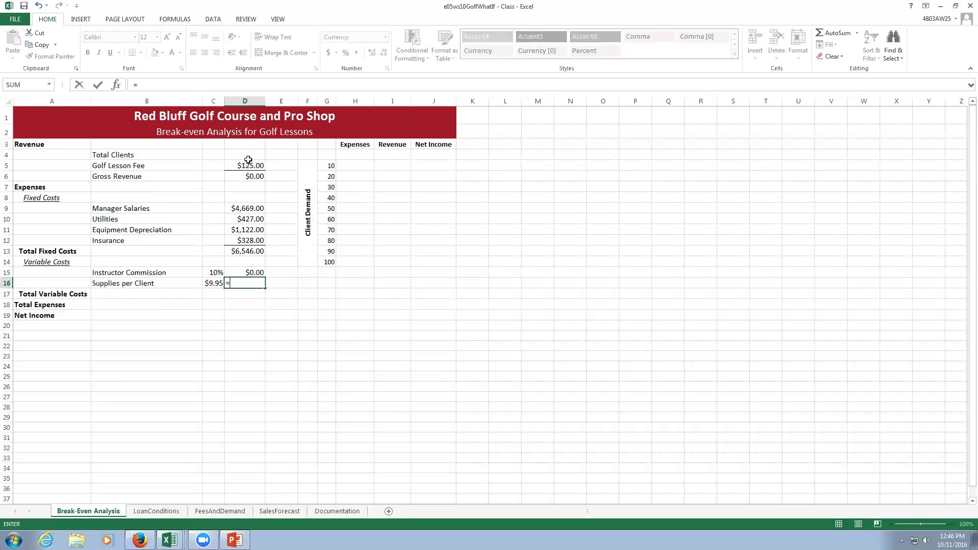
{"action": "left_click", "coordinate": [248, 156]}
{"action": "type", "text": "*"}
{"action": "left_click", "coordinate": [213, 284]}
{"action": "key", "text": "Return"}
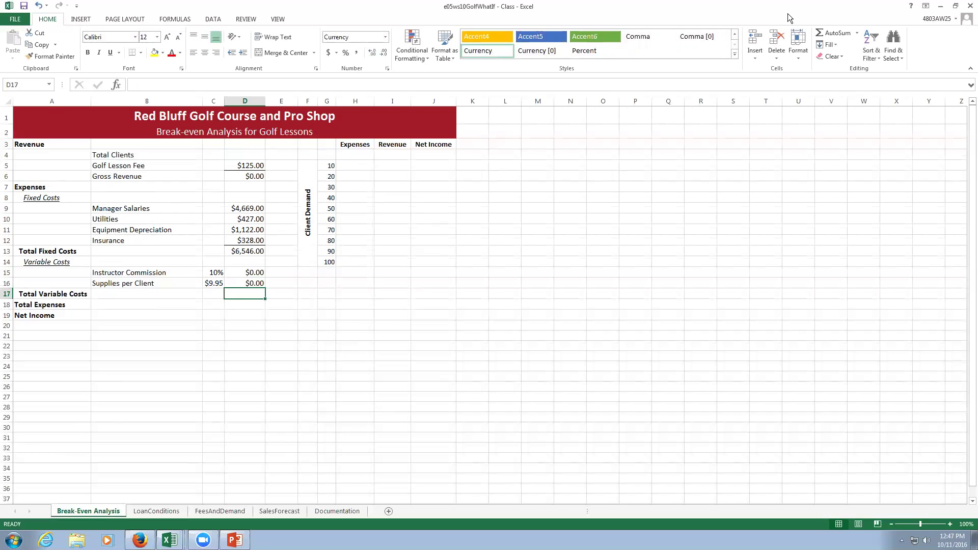
AutoSum D15:D16 into Total Variable Costs in D17.
{"action": "left_click", "coordinate": [831, 33]}
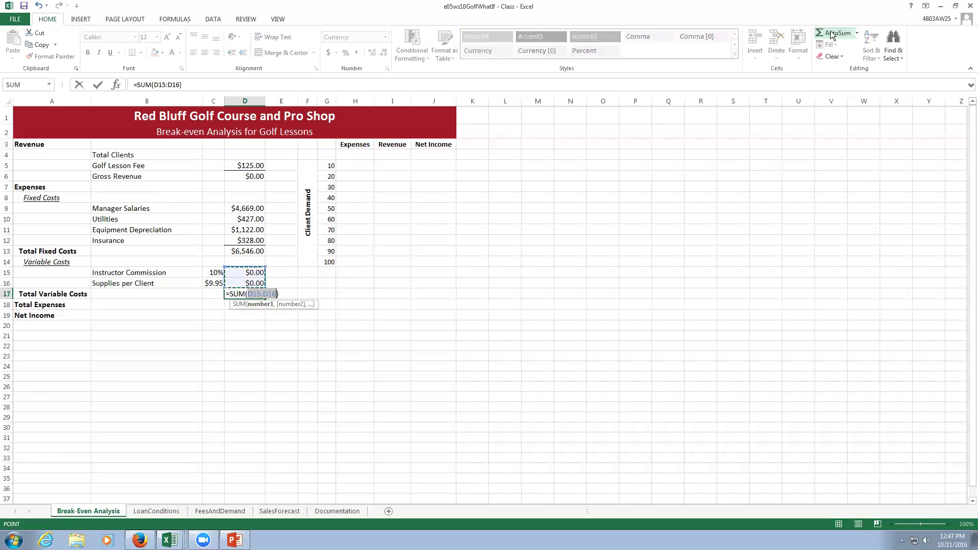
{"action": "key", "text": "Return"}
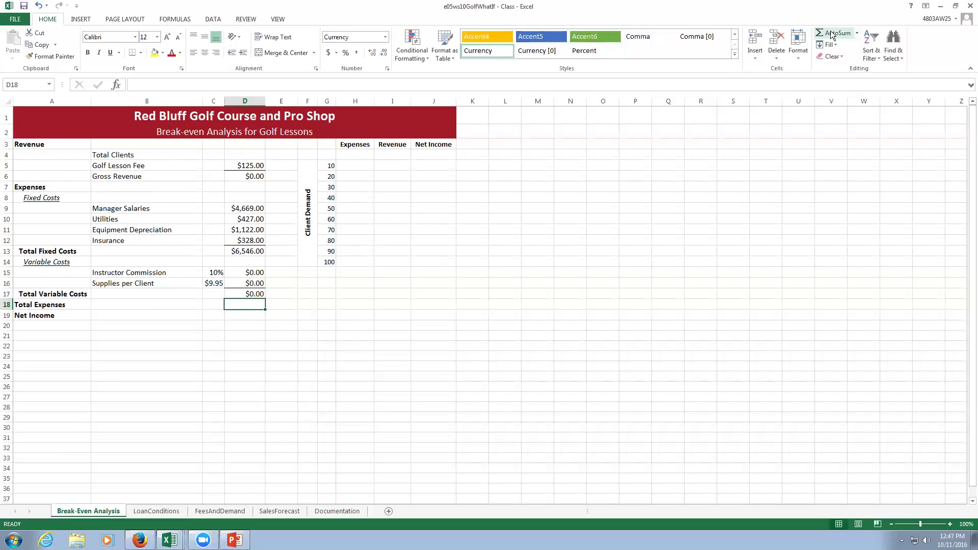
Enter =D13+D17 in D18 for Total Expenses, giving $6,546.00.
{"action": "type", "text": "="}
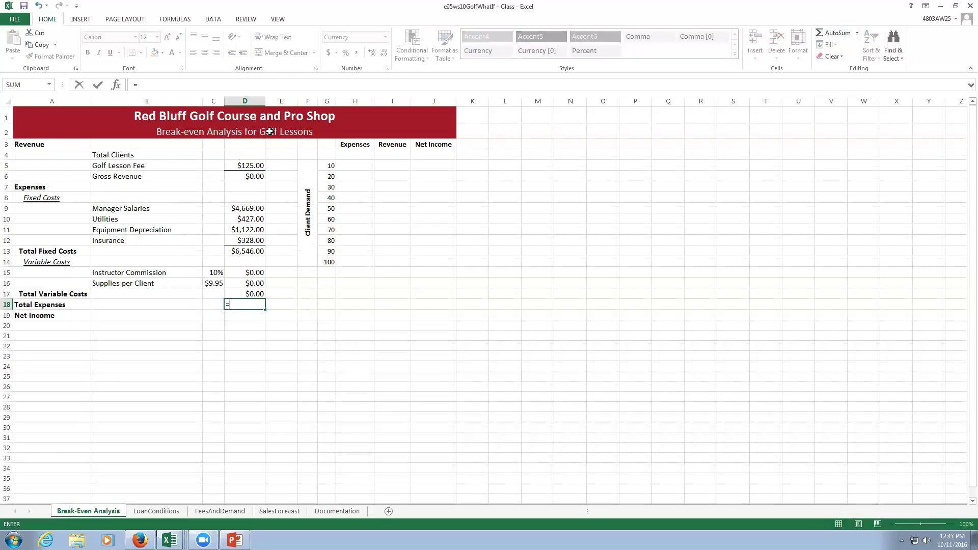
{"action": "left_click", "coordinate": [248, 248]}
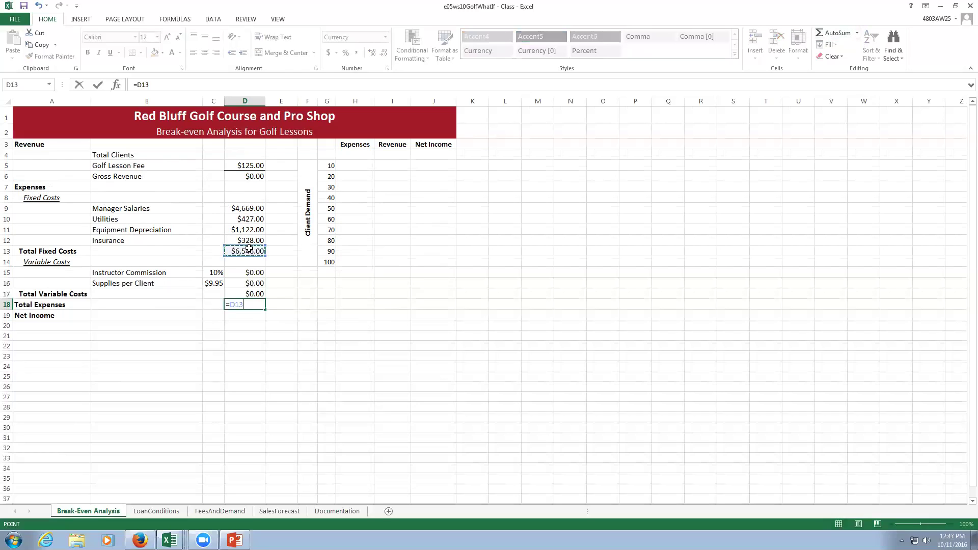
{"action": "type", "text": "+"}
{"action": "left_click", "coordinate": [243, 294]}
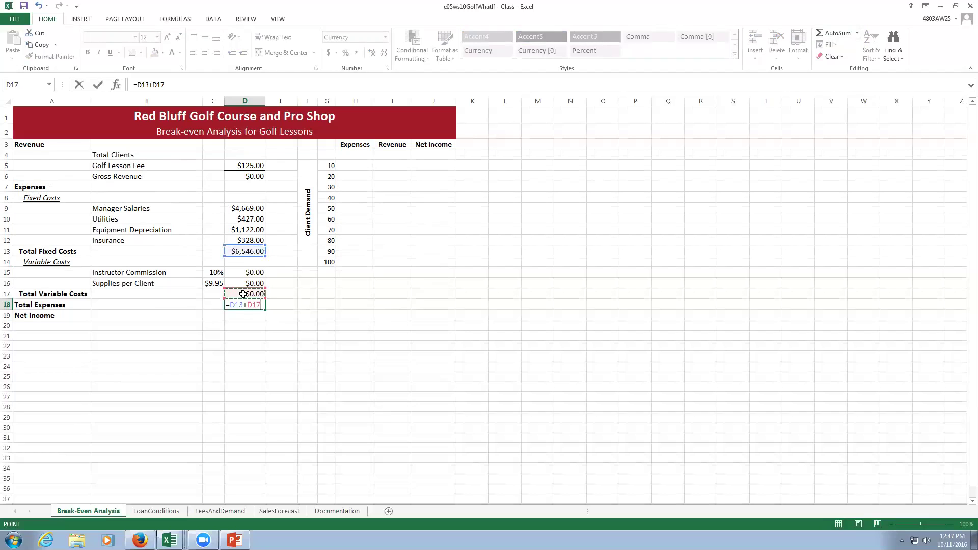
{"action": "key", "text": "Return"}
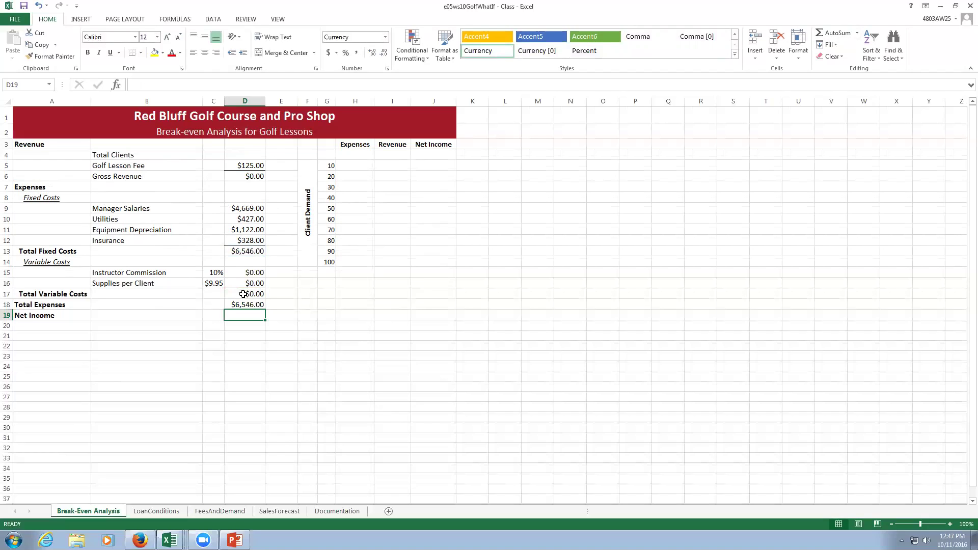
{"action": "left_click", "coordinate": [249, 177]}
Enter =D6-D18 in D19 for Net Income, giving -$6,546.00.
{"action": "left_click", "coordinate": [236, 316]}
{"action": "type", "text": "="}
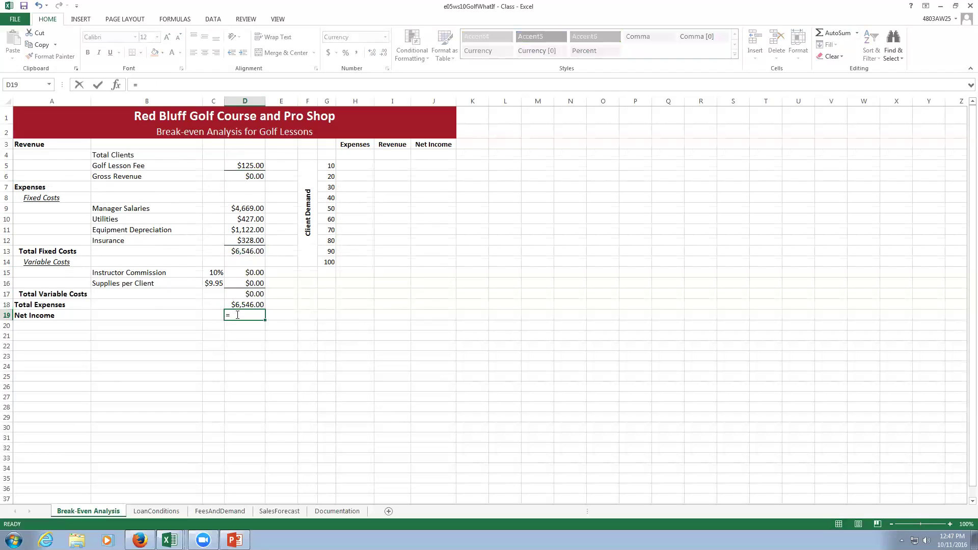
{"action": "left_click", "coordinate": [250, 175]}
{"action": "type", "text": "-"}
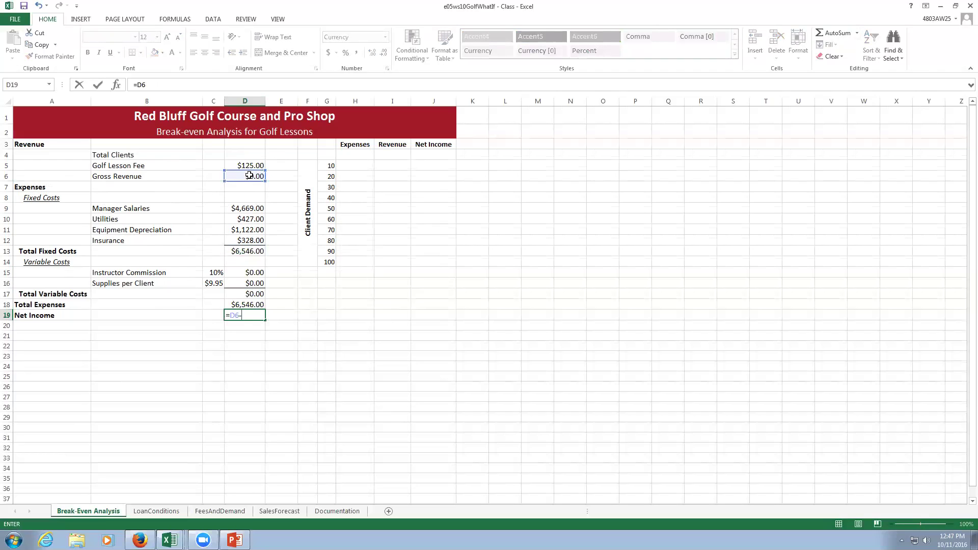
{"action": "left_click", "coordinate": [245, 304]}
{"action": "key", "text": "Return"}
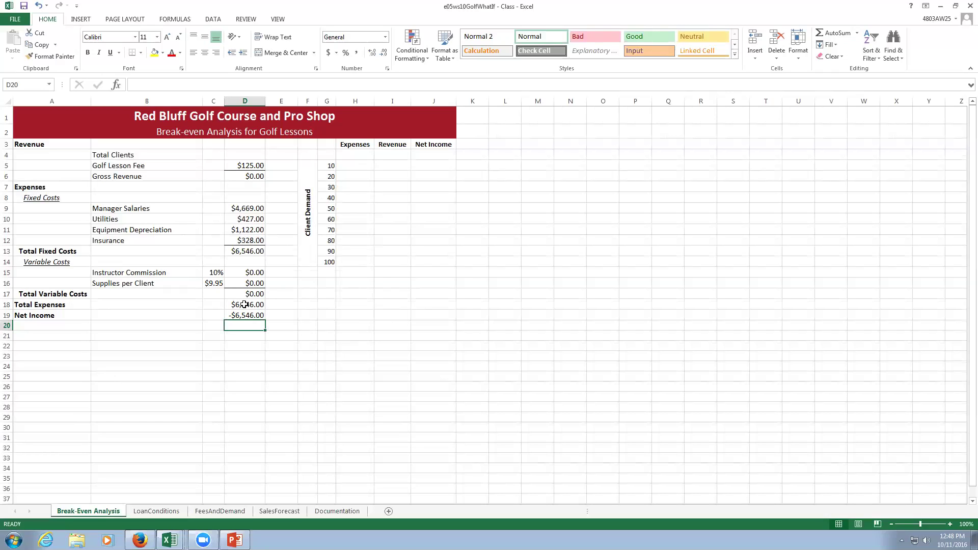
{"action": "left_click", "coordinate": [248, 316]}
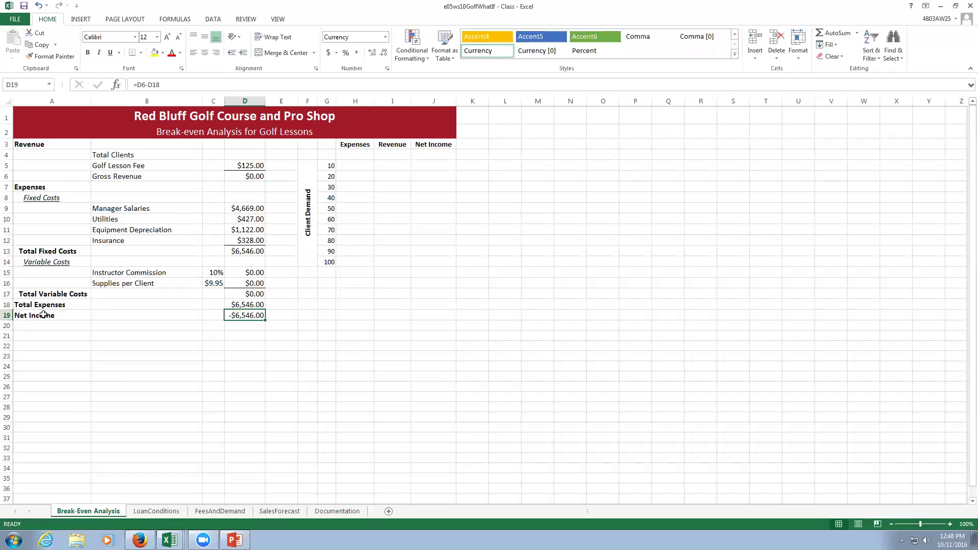
Goal Seek D19 to 0 by changing D4, accepting 63.832277 total clients.
{"action": "left_click", "coordinate": [211, 18]}
{"action": "left_click", "coordinate": [486, 58]}
{"action": "left_click", "coordinate": [502, 77]}
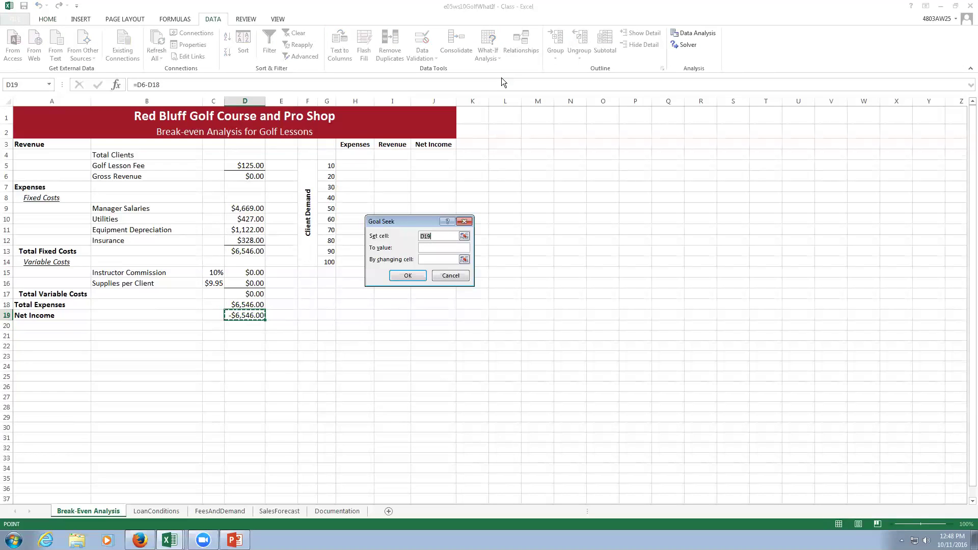
{"action": "left_click", "coordinate": [444, 247]}
{"action": "type", "text": "0"}
{"action": "left_click", "coordinate": [442, 258]}
{"action": "left_click", "coordinate": [246, 155]}
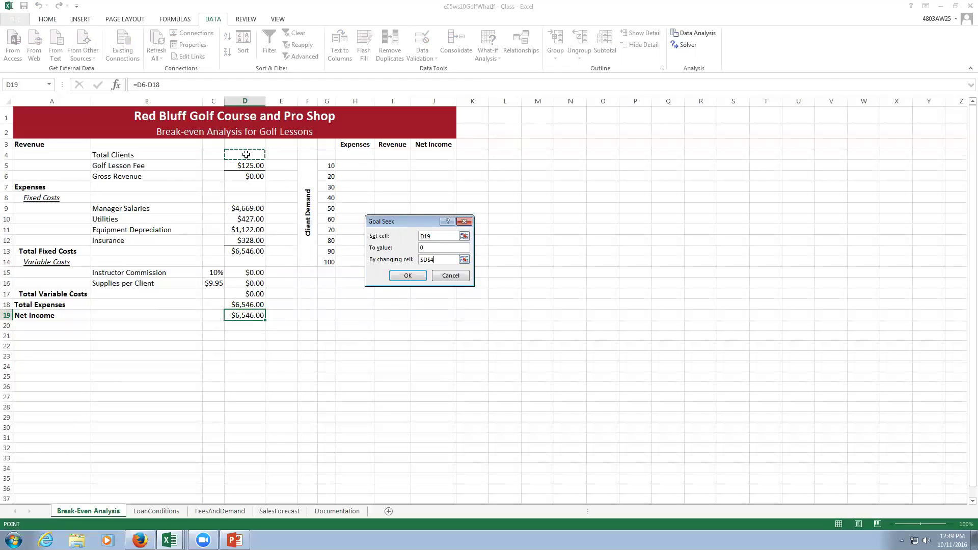
{"action": "left_click", "coordinate": [413, 276]}
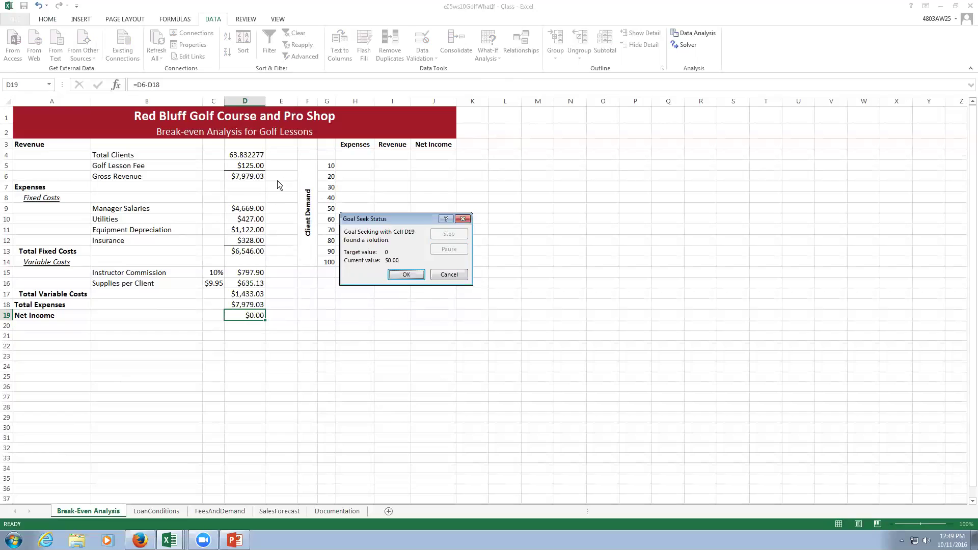
{"action": "left_click", "coordinate": [406, 275]}
{"action": "left_click", "coordinate": [251, 155]}
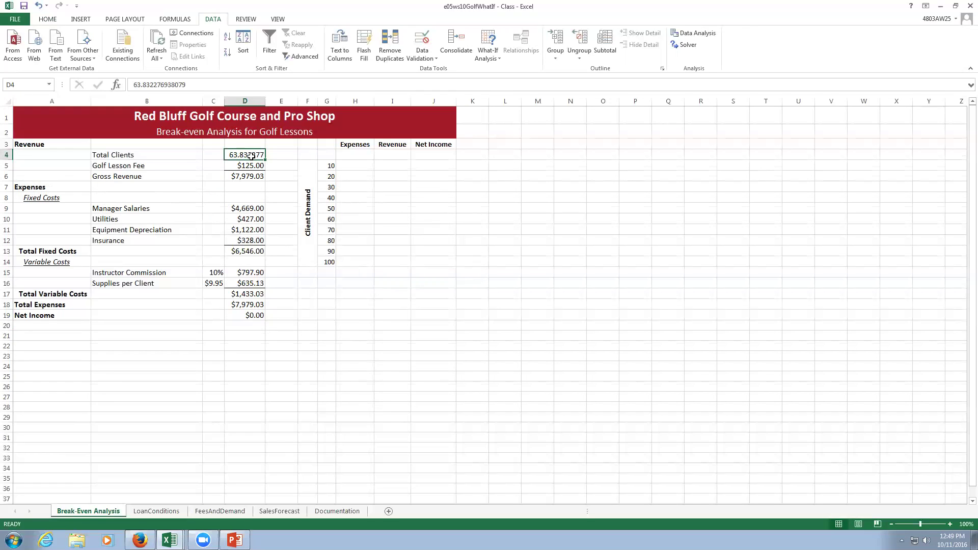
Try 50 and 70 total clients in D4, then settle on 60.
{"action": "type", "text": "50"}
{"action": "key", "text": "Return"}
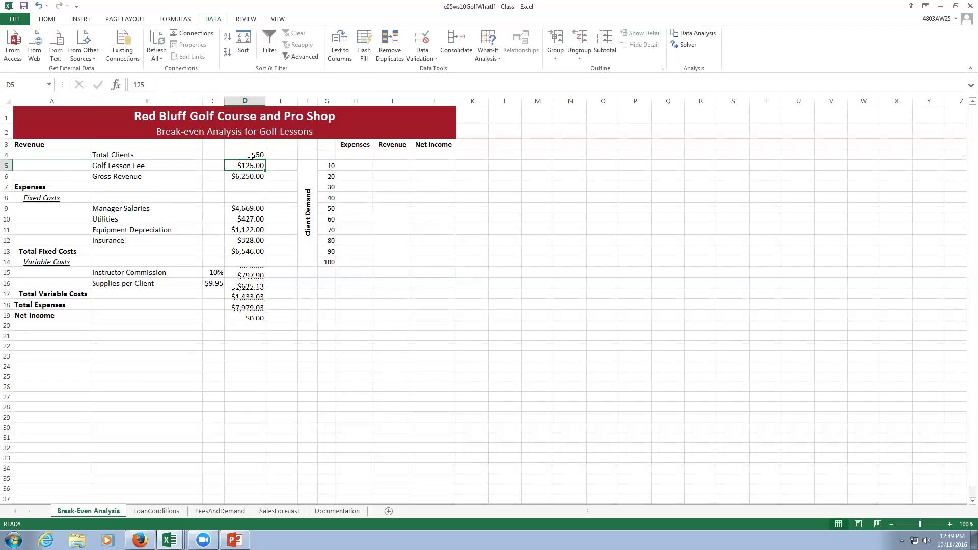
{"action": "left_click", "coordinate": [251, 156]}
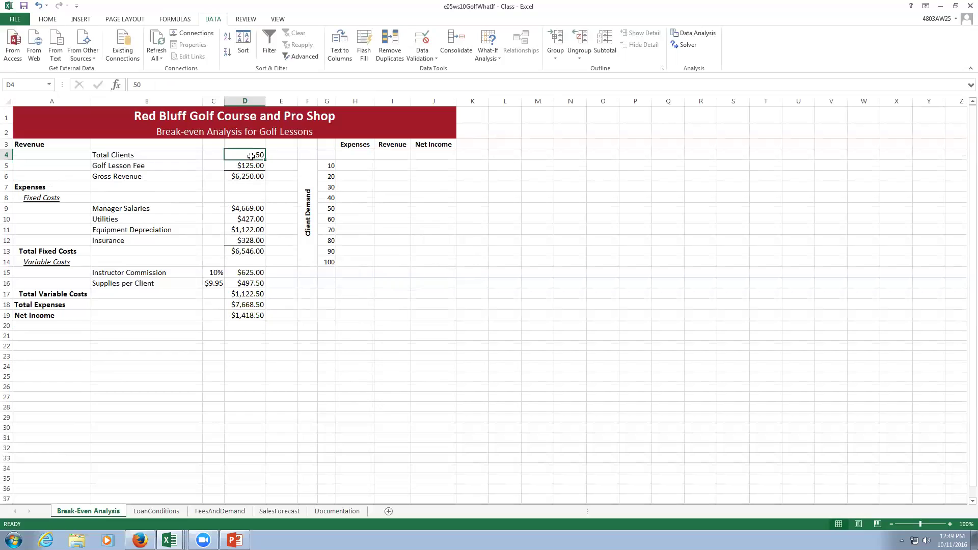
{"action": "type", "text": "70"}
{"action": "key", "text": "Return"}
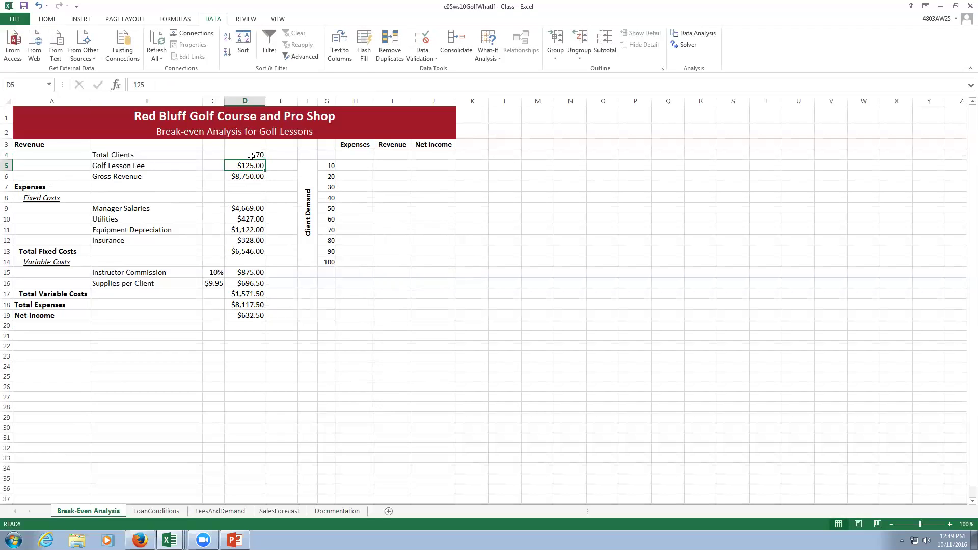
{"action": "left_click", "coordinate": [251, 156]}
{"action": "type", "text": "60"}
{"action": "key", "text": "Return"}
{"action": "left_click", "coordinate": [245, 316]}
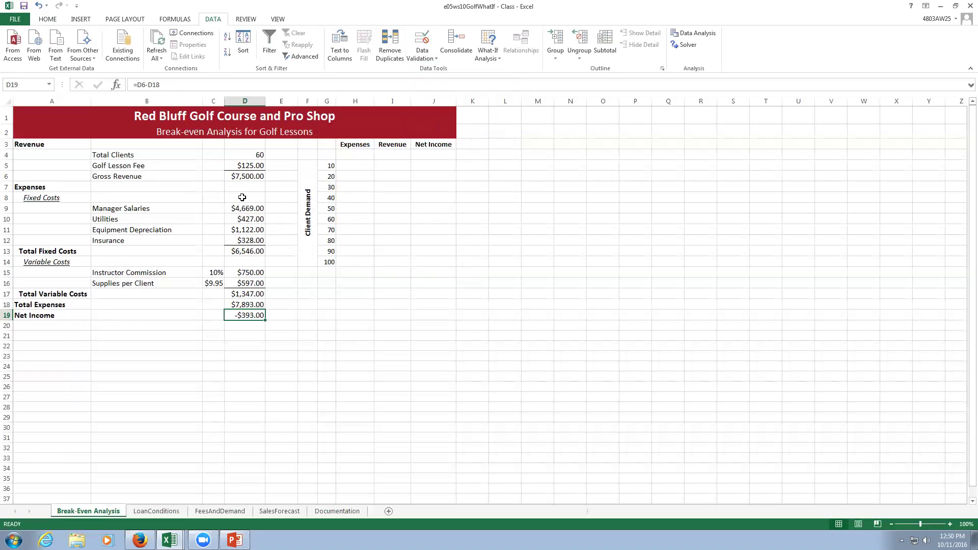
{"action": "left_click", "coordinate": [247, 177]}
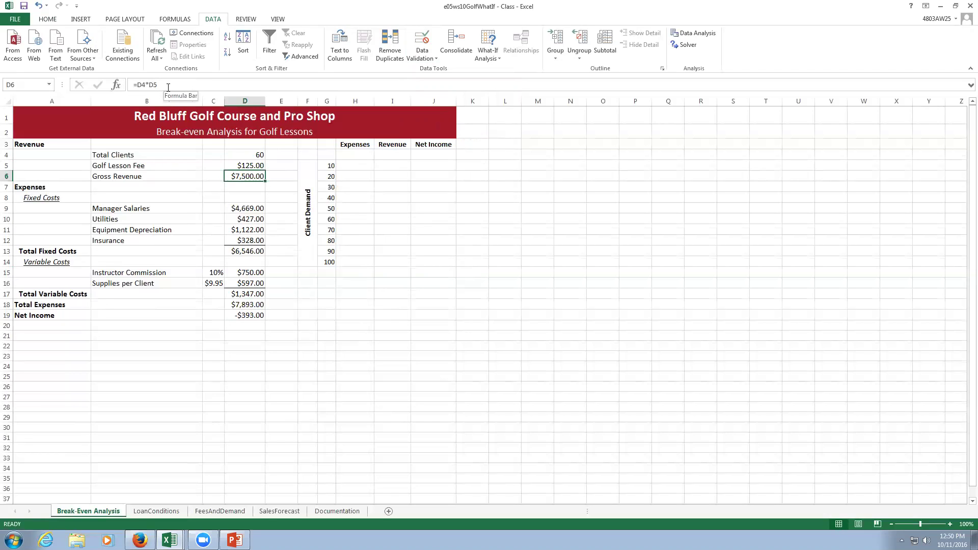
{"action": "left_click", "coordinate": [242, 251]}
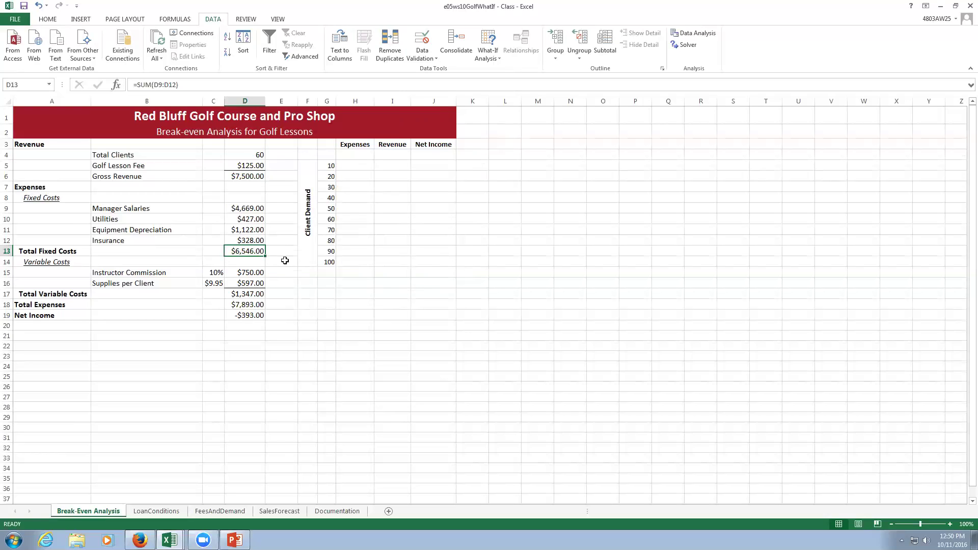
{"action": "left_click", "coordinate": [253, 269]}
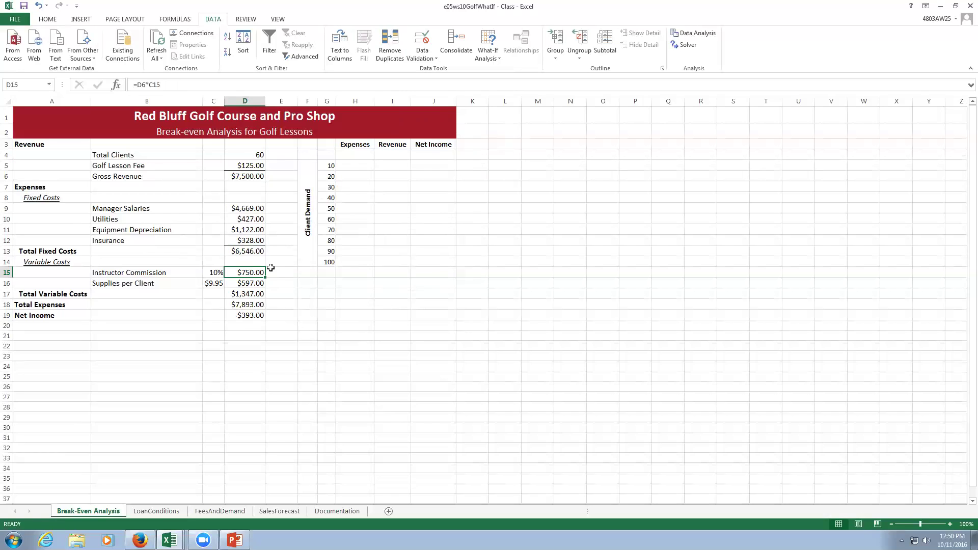
{"action": "key", "text": "Down"}
{"action": "left_click", "coordinate": [242, 294]}
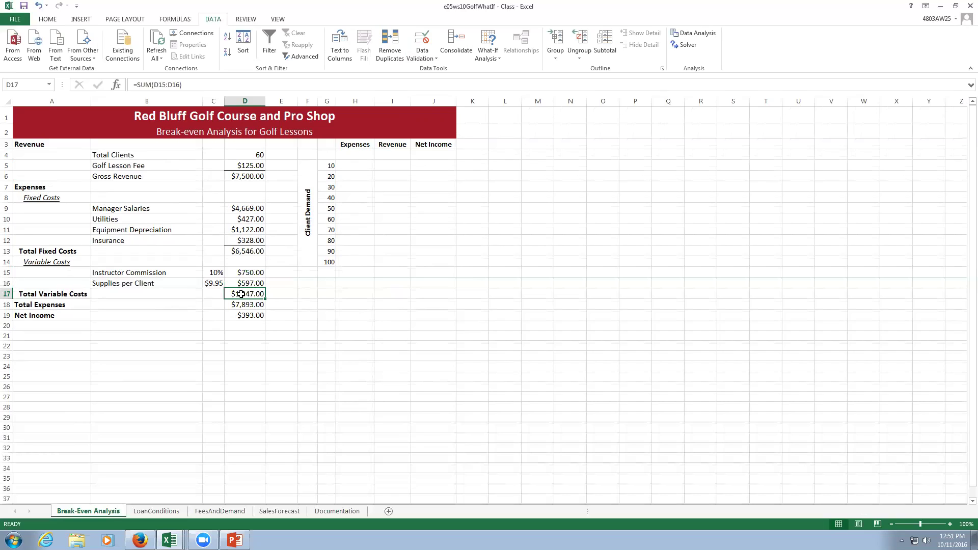
{"action": "key", "text": "Down"}
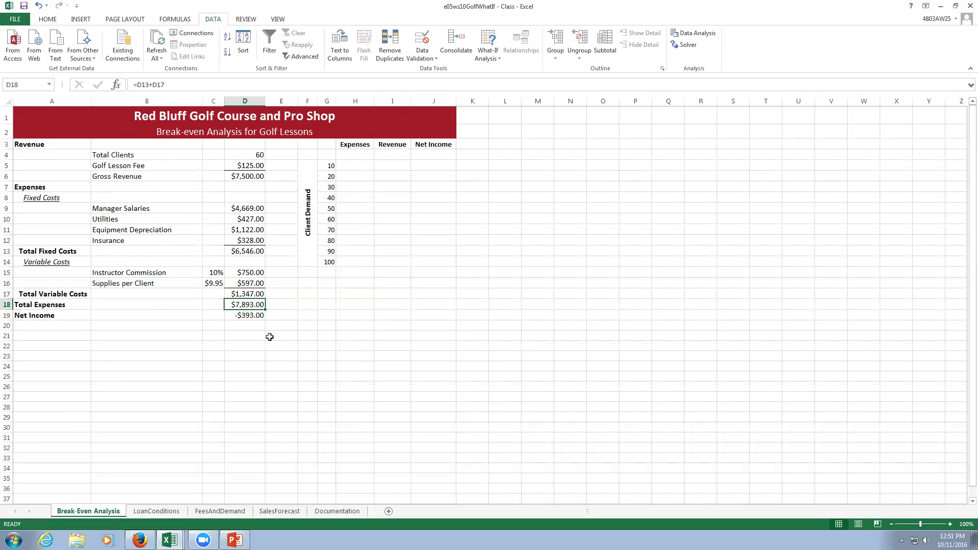
{"action": "left_click", "coordinate": [246, 315]}
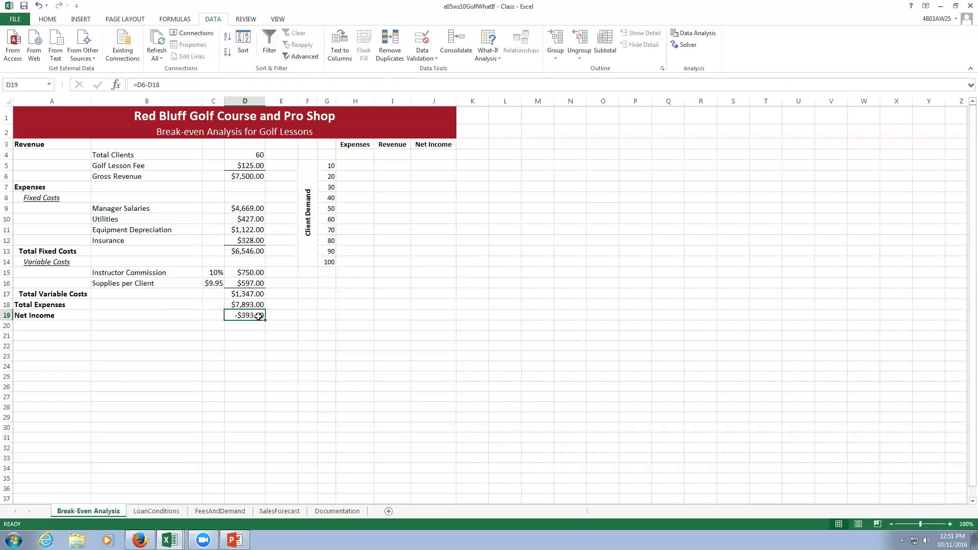
Run Goal Seek setting D19 to 0 by changing $D$4.
{"action": "left_click", "coordinate": [490, 53]}
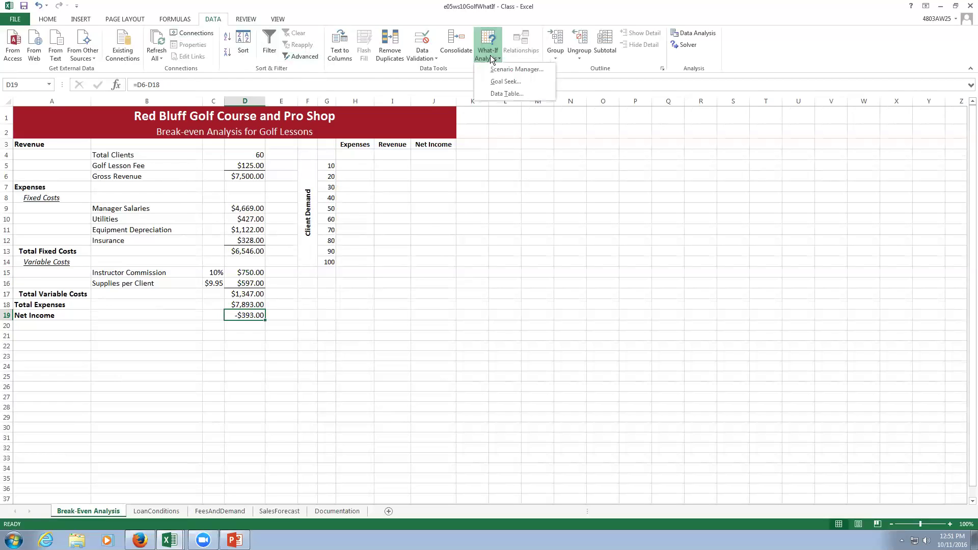
{"action": "left_click", "coordinate": [502, 83]}
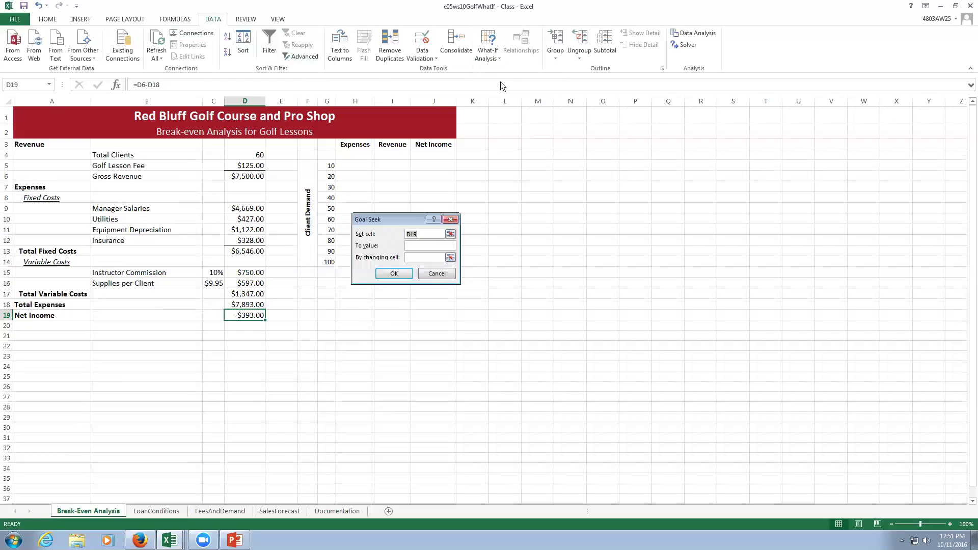
{"action": "left_click", "coordinate": [426, 246]}
{"action": "type", "text": "0"}
{"action": "left_click", "coordinate": [424, 259]}
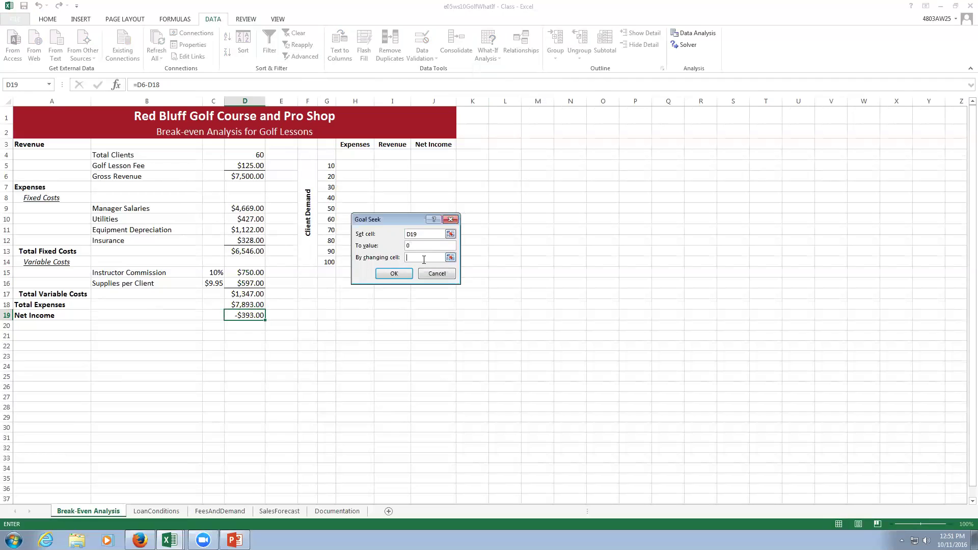
{"action": "left_click", "coordinate": [256, 159]}
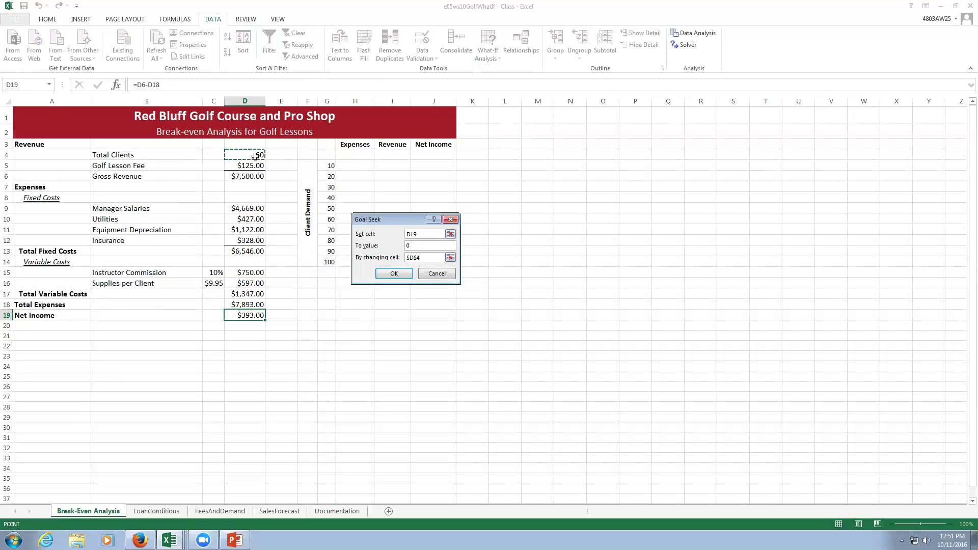
{"action": "left_click", "coordinate": [383, 275]}
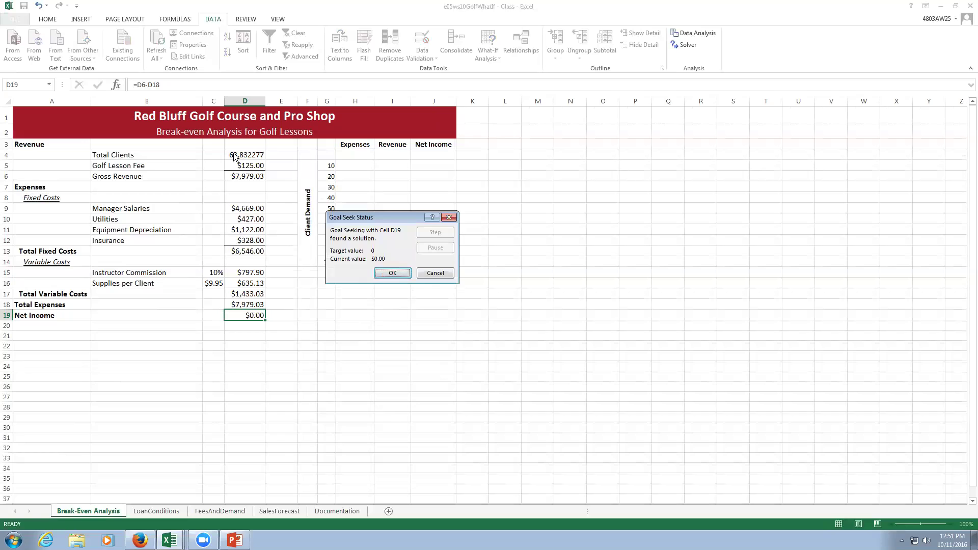
Accept the Goal Seek solution of 63.832277 clients, then select H4.
{"action": "left_click", "coordinate": [386, 270]}
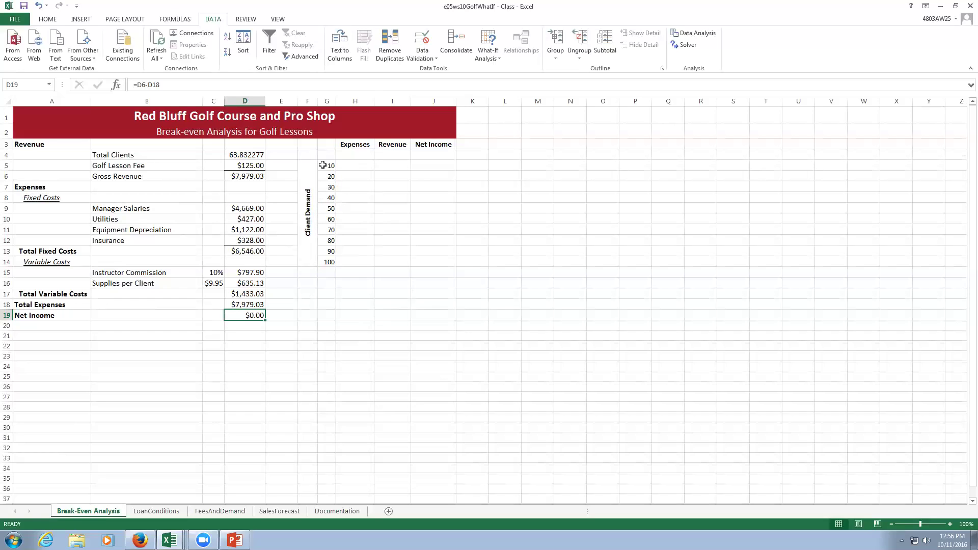
{"action": "left_click", "coordinate": [346, 155]}
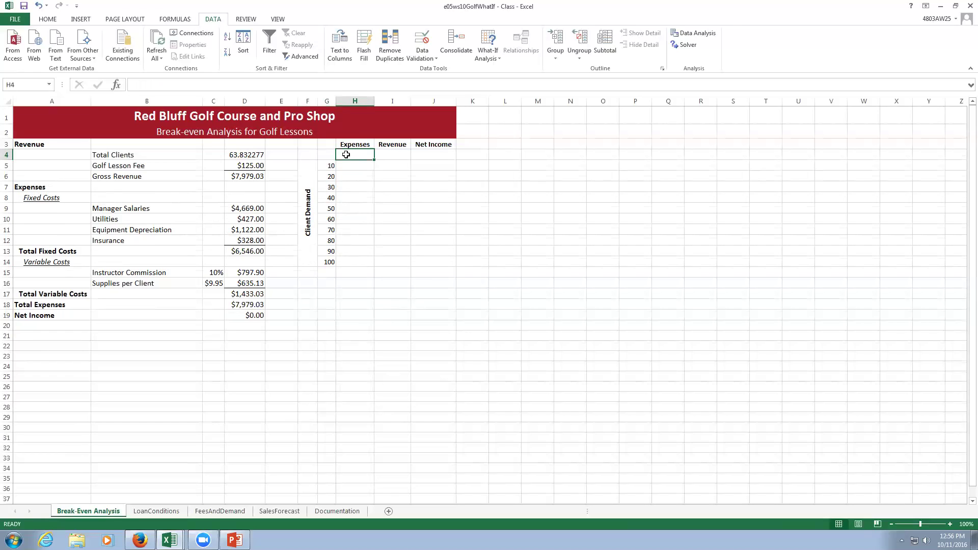
Enter =D18 in H4, =D6 in I4 and =D19 in J4 to link the table headings.
{"action": "type", "text": "="}
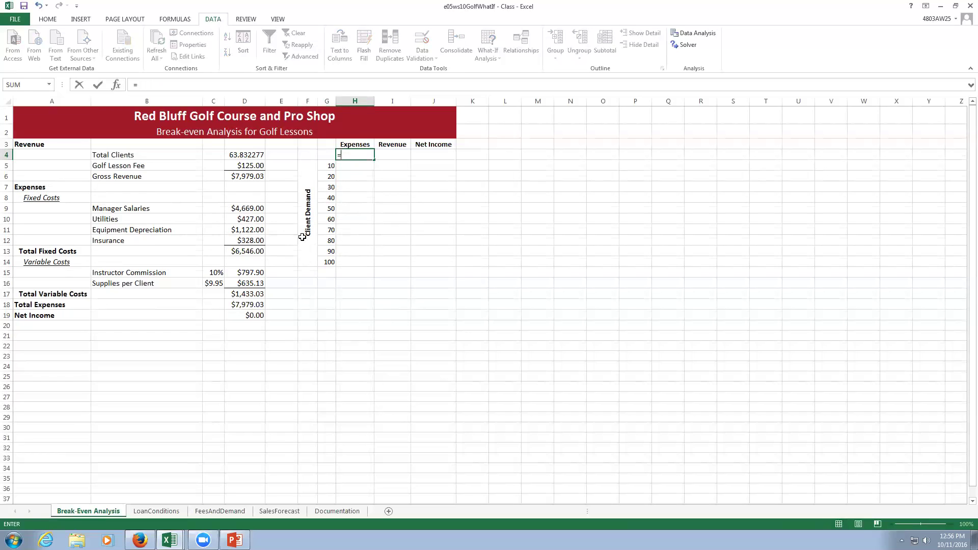
{"action": "left_click", "coordinate": [253, 304]}
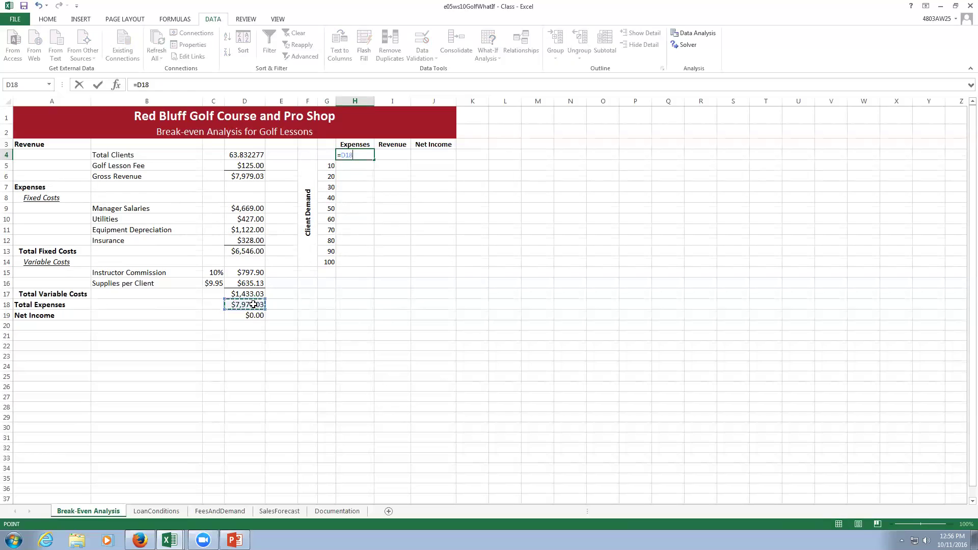
{"action": "key", "text": "Tab"}
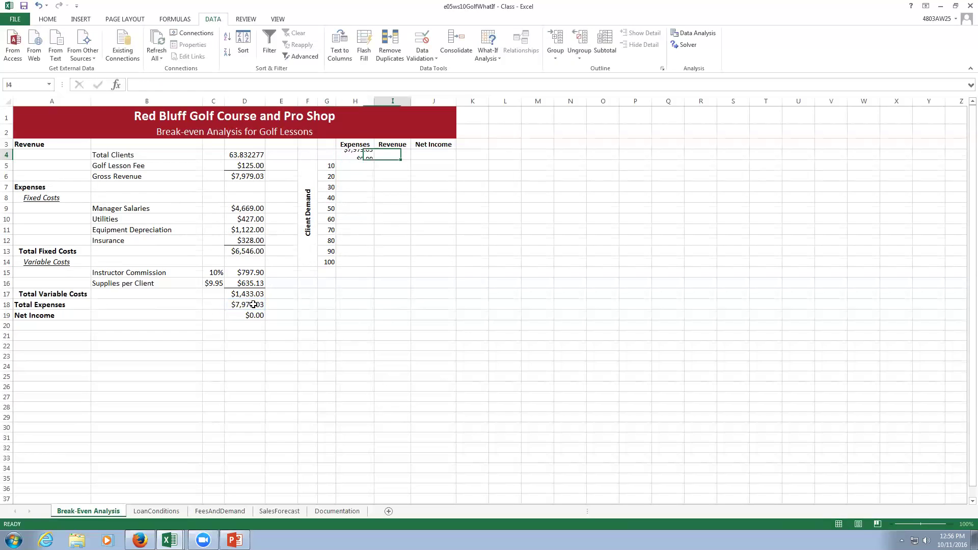
{"action": "type", "text": "="}
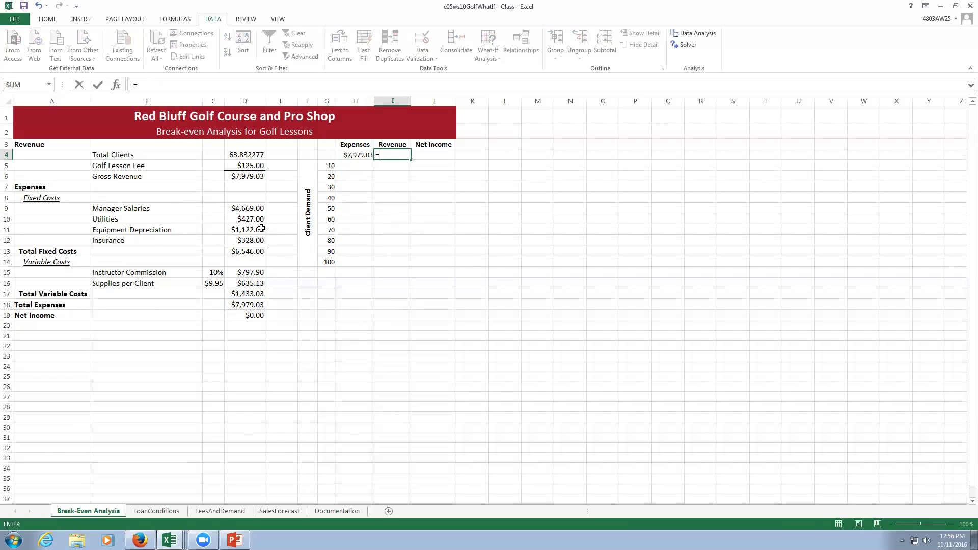
{"action": "left_click", "coordinate": [244, 177]}
{"action": "key", "text": "Tab"}
{"action": "type", "text": "="}
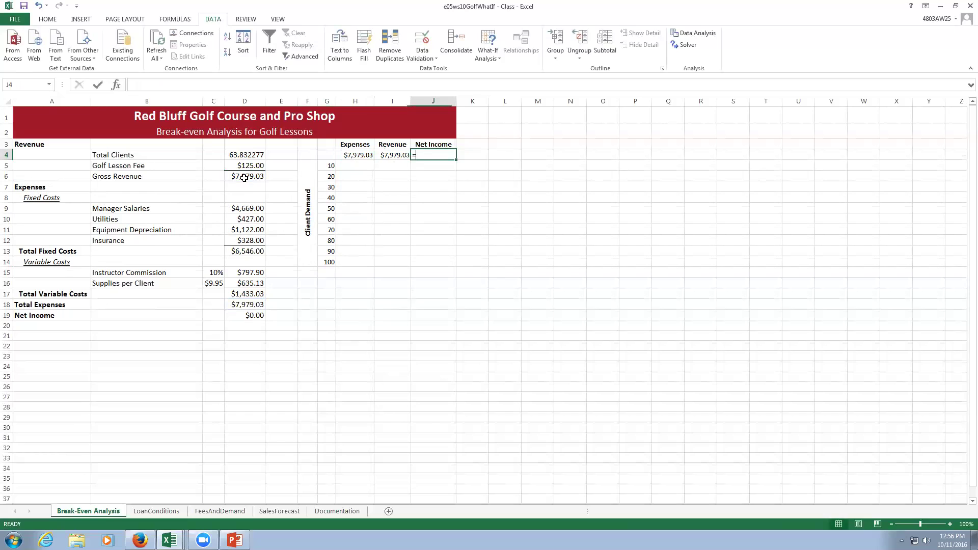
{"action": "left_click", "coordinate": [244, 314]}
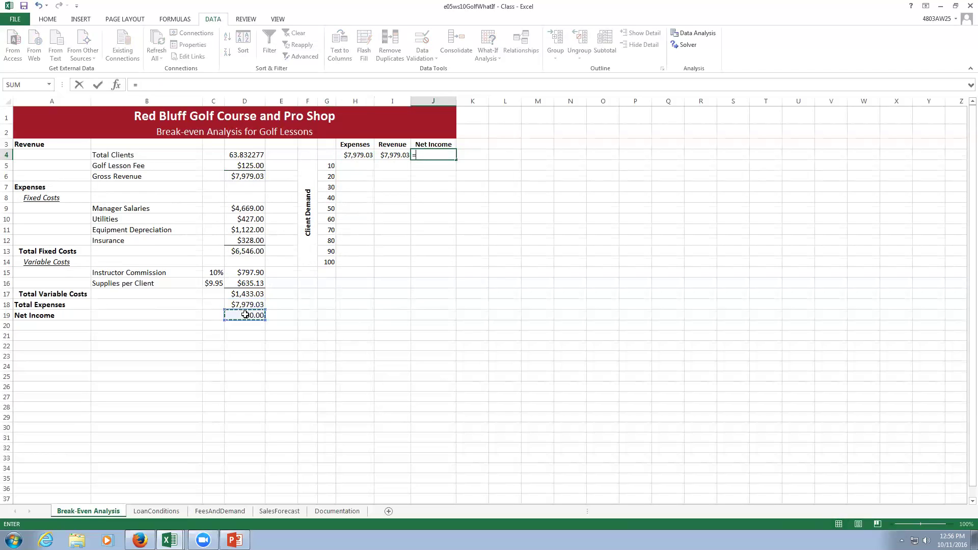
{"action": "key", "text": "Return"}
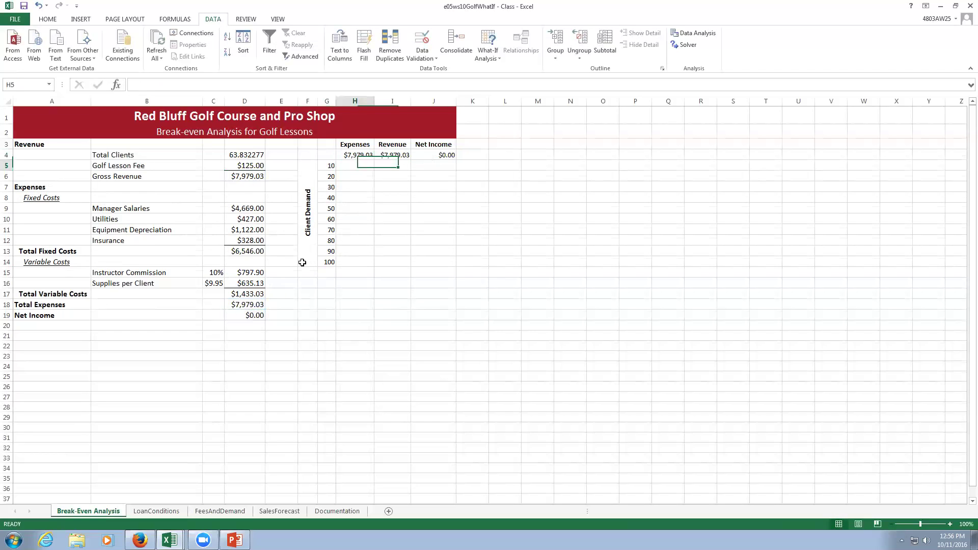
Verify the Expenses, Revenue and Net Income heading formulas show $7,979.03, $7,979.03 and $0.00.
{"action": "left_click", "coordinate": [358, 154]}
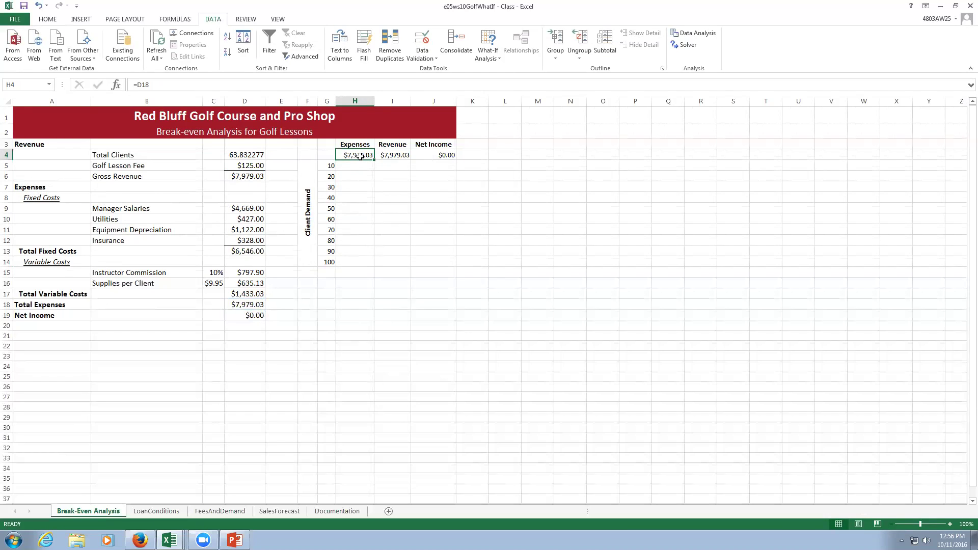
{"action": "left_click", "coordinate": [396, 156]}
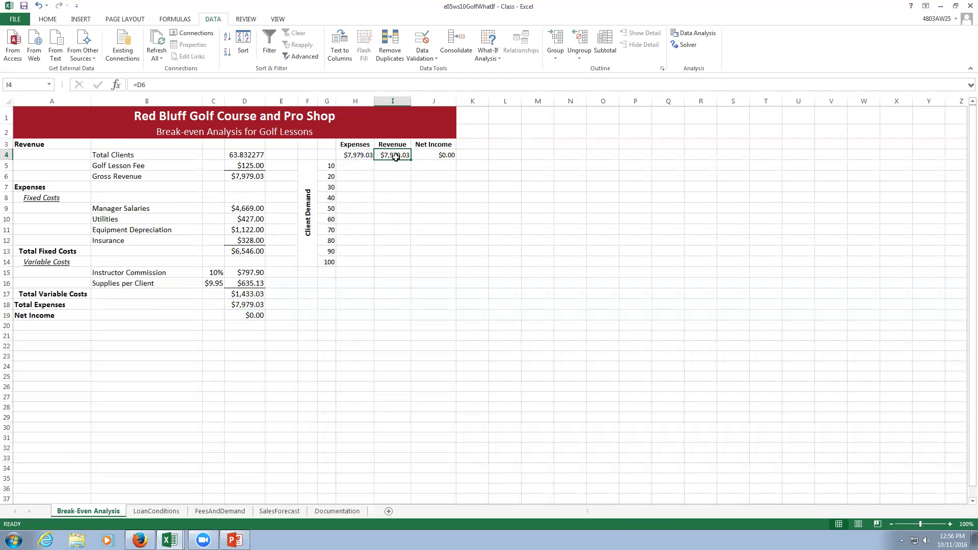
{"action": "left_click", "coordinate": [427, 156]}
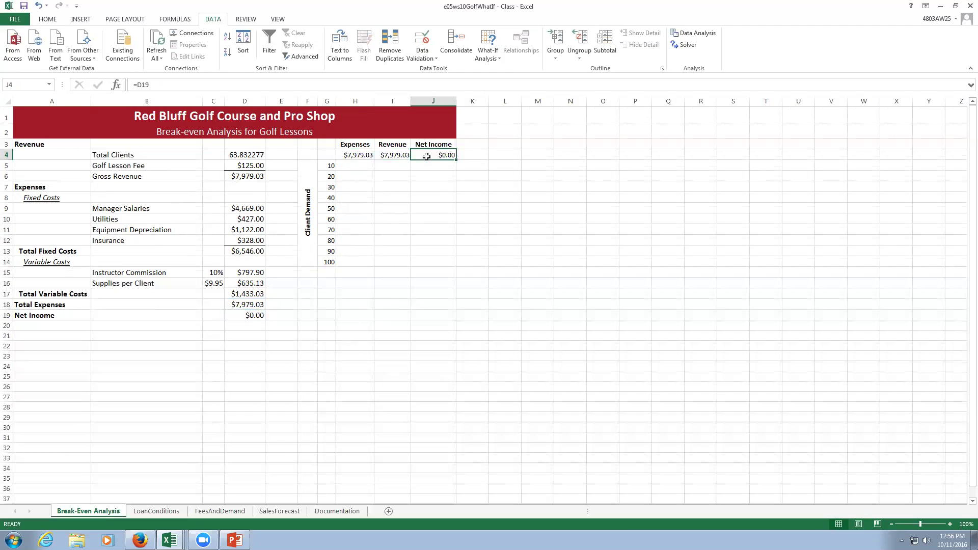
{"action": "left_click", "coordinate": [431, 204]}
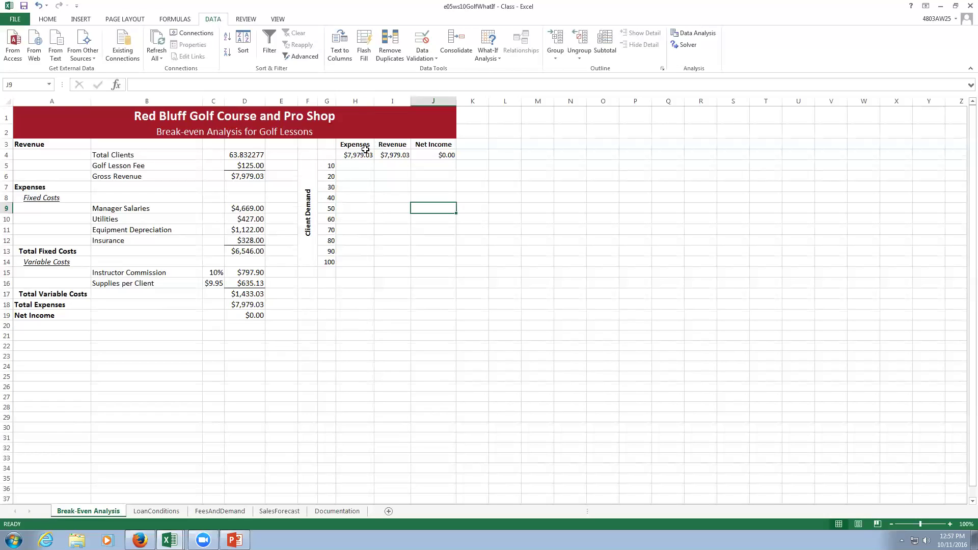
Build a one-variable data table on G4:J14 with Total Clients D4 as column input cell.
{"action": "left_click_drag", "start_coordinate": [324, 154], "coordinate": [416, 262]}
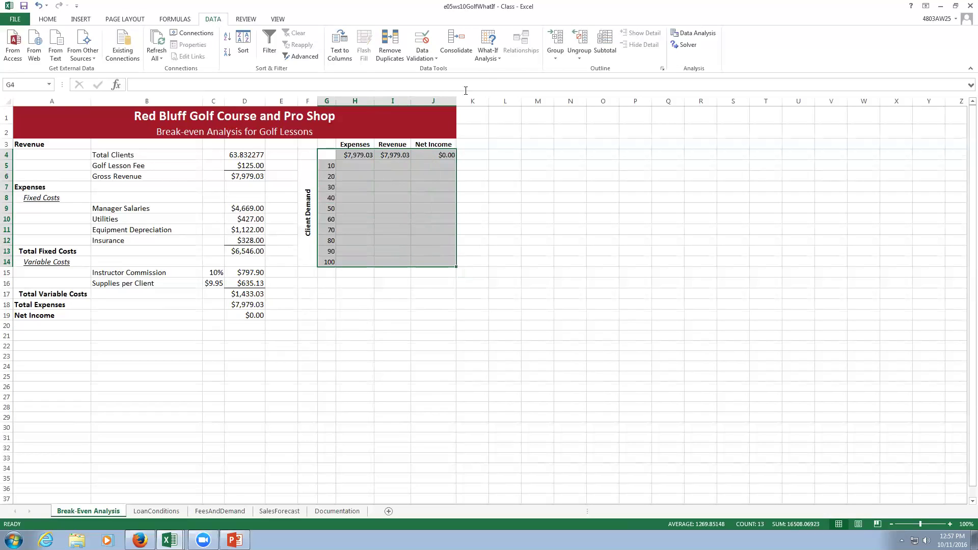
{"action": "left_click", "coordinate": [488, 54]}
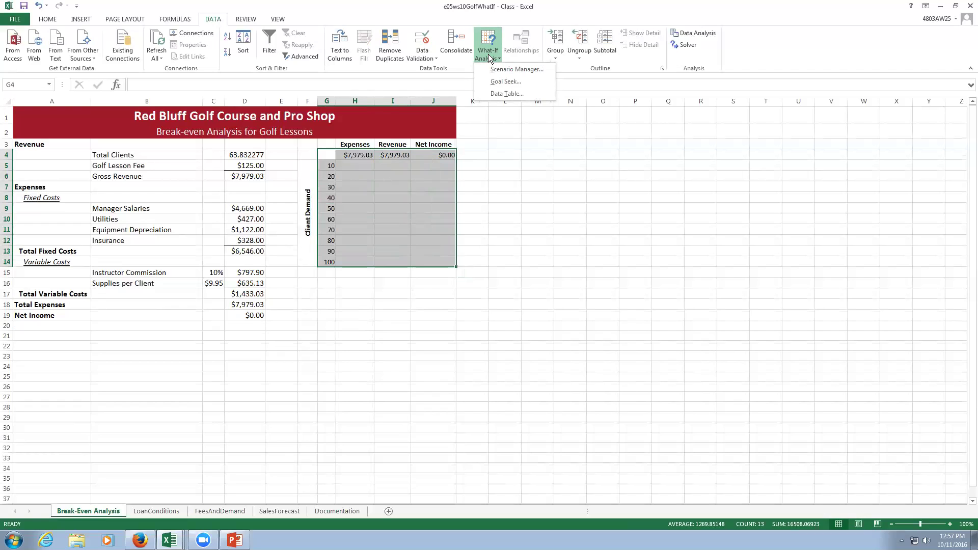
{"action": "left_click", "coordinate": [504, 92]}
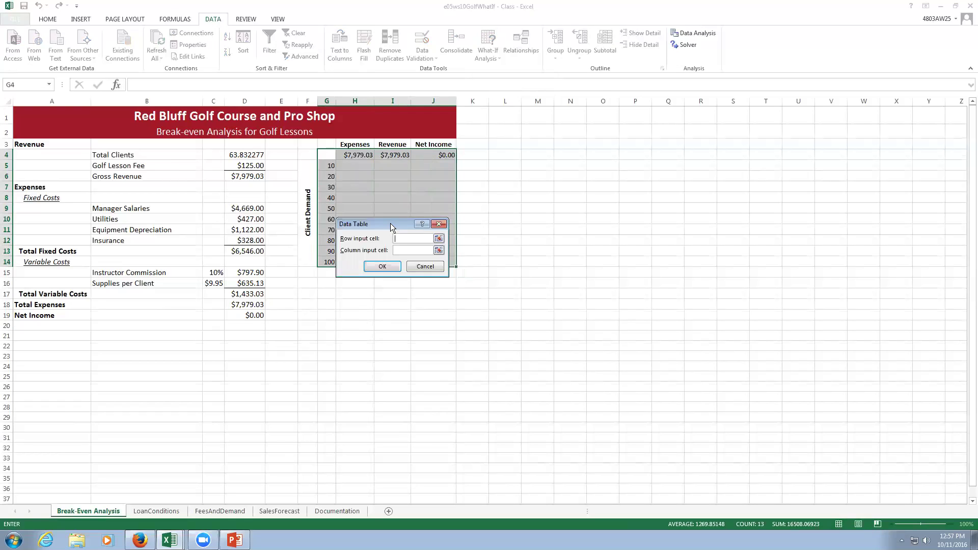
{"action": "left_click_drag", "start_coordinate": [391, 223], "coordinate": [609, 246]}
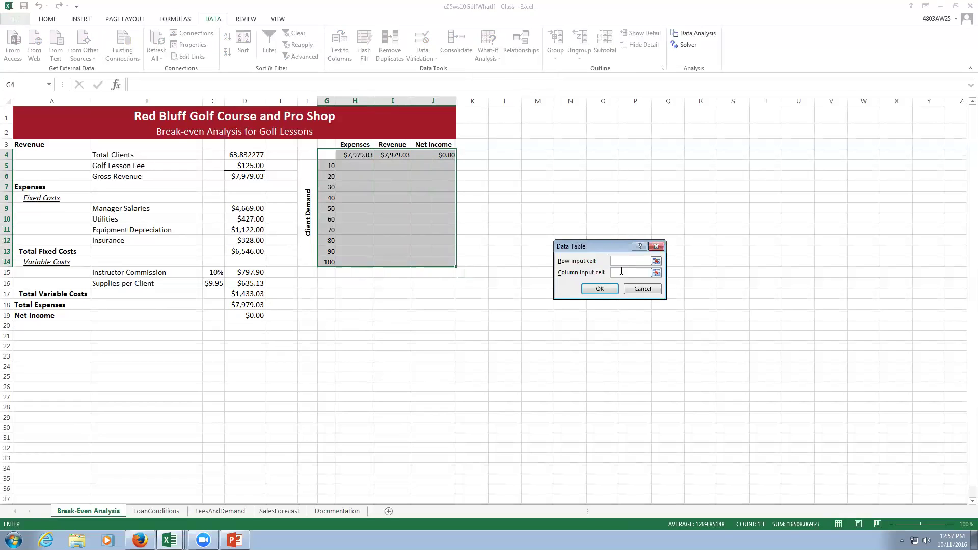
{"action": "left_click", "coordinate": [244, 155]}
{"action": "left_click", "coordinate": [600, 289]}
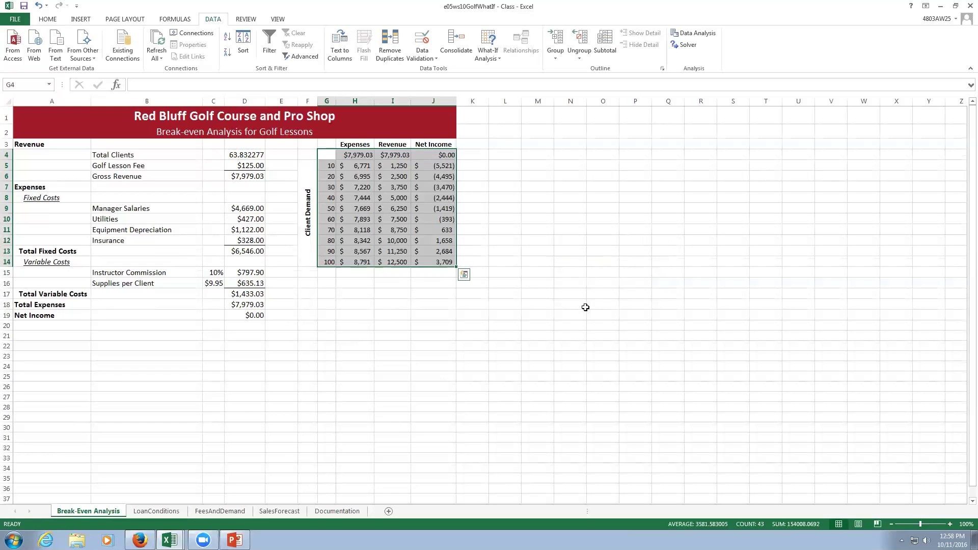
Inspect the TABLE results in H5, I5, J5 and Total Clients in D4, then go to LoanConditions.
{"action": "left_click", "coordinate": [359, 170]}
{"action": "left_click", "coordinate": [392, 168]}
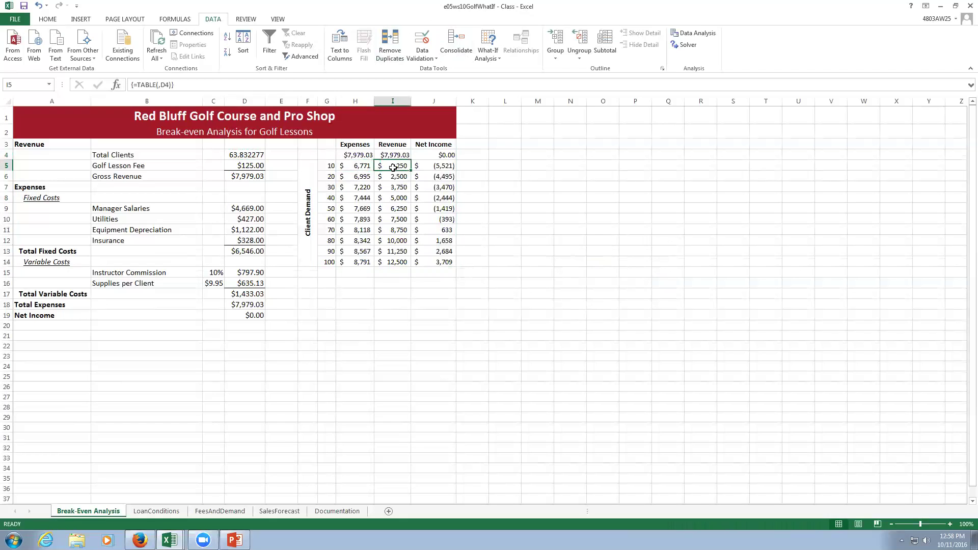
{"action": "left_click", "coordinate": [426, 166]}
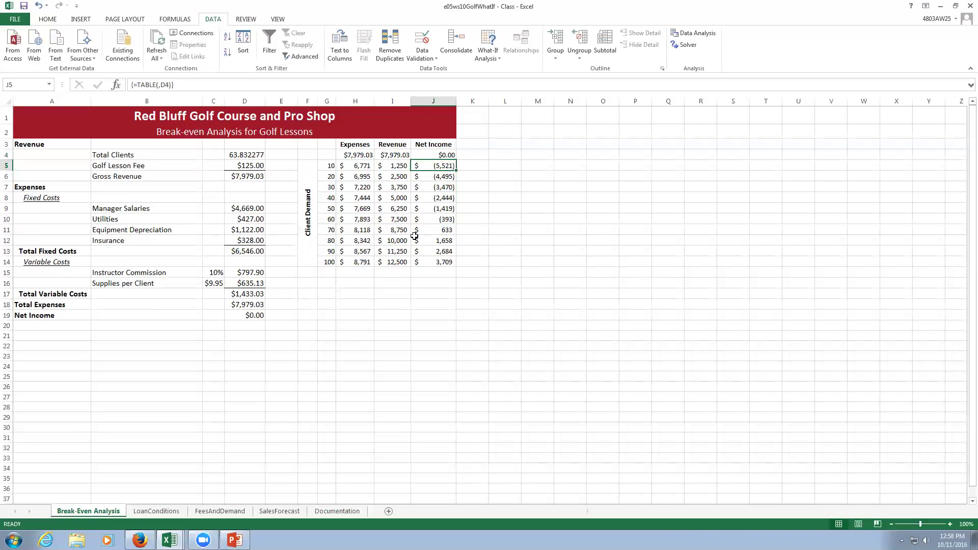
{"action": "left_click", "coordinate": [243, 155]}
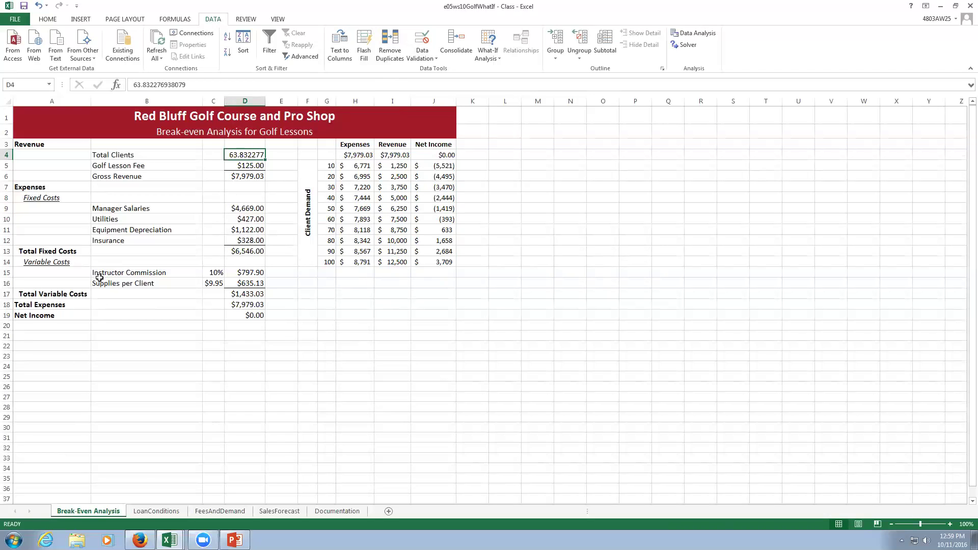
{"action": "left_click", "coordinate": [156, 511]}
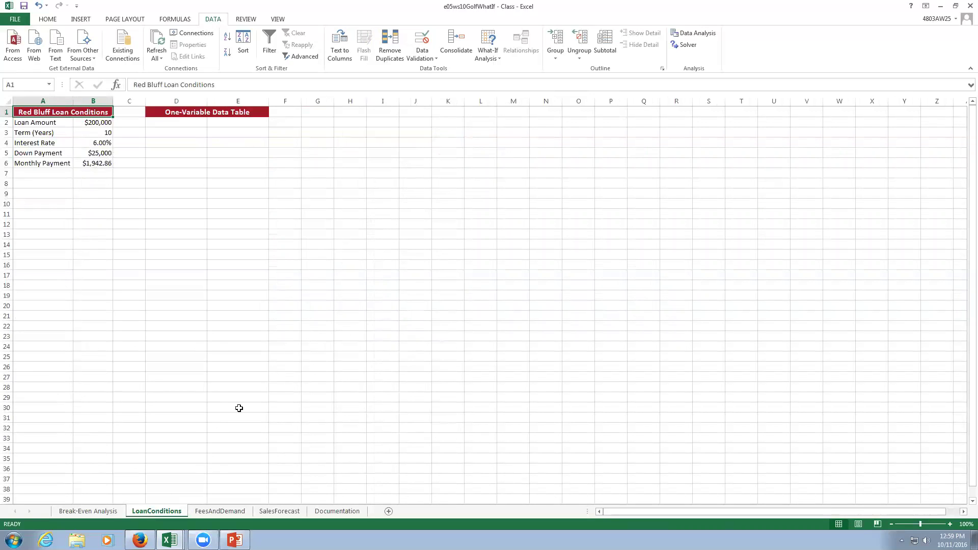
Copy the FeesAndDemand sheet to the end as FeesAndDemand (2), then return to the original.
{"action": "left_click", "coordinate": [204, 513]}
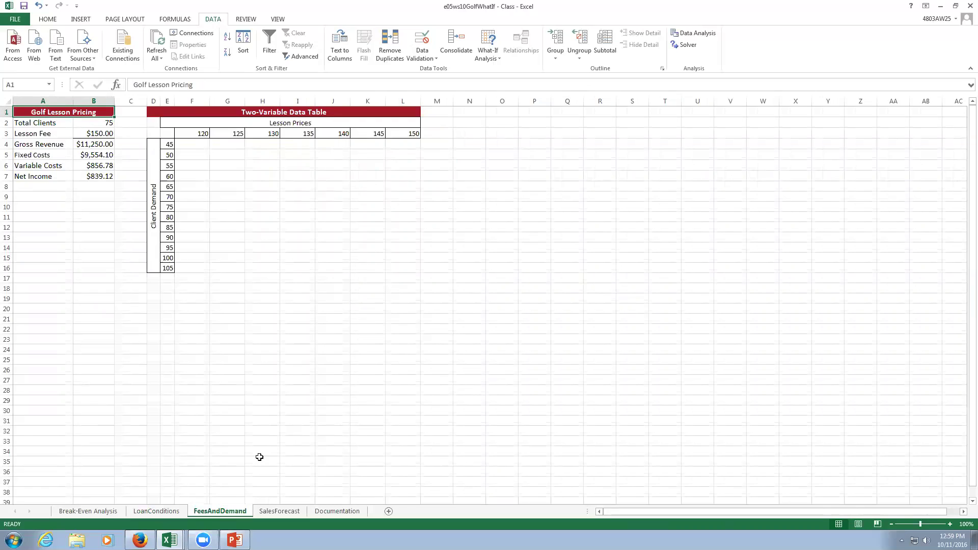
{"action": "right_click", "coordinate": [217, 513]}
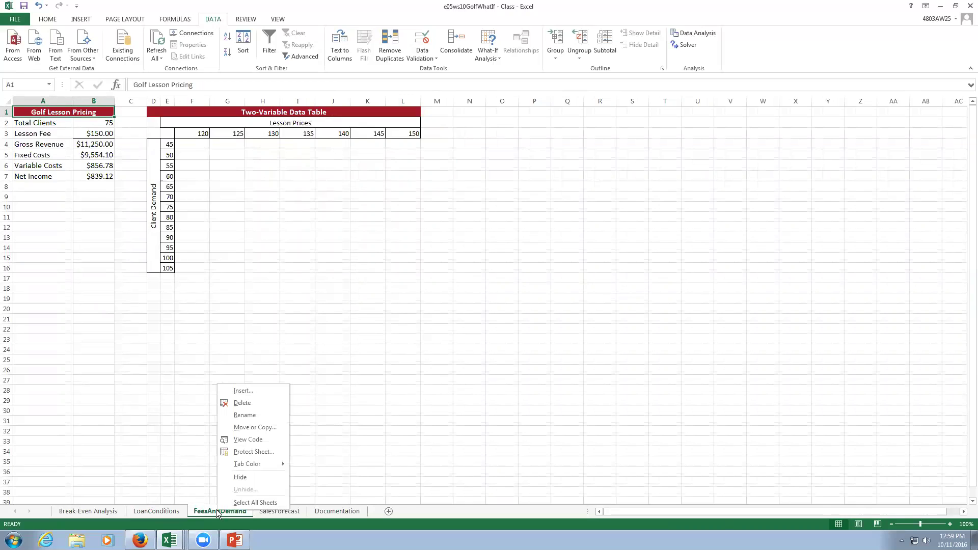
{"action": "left_click", "coordinate": [250, 427]}
{"action": "left_click", "coordinate": [182, 462]}
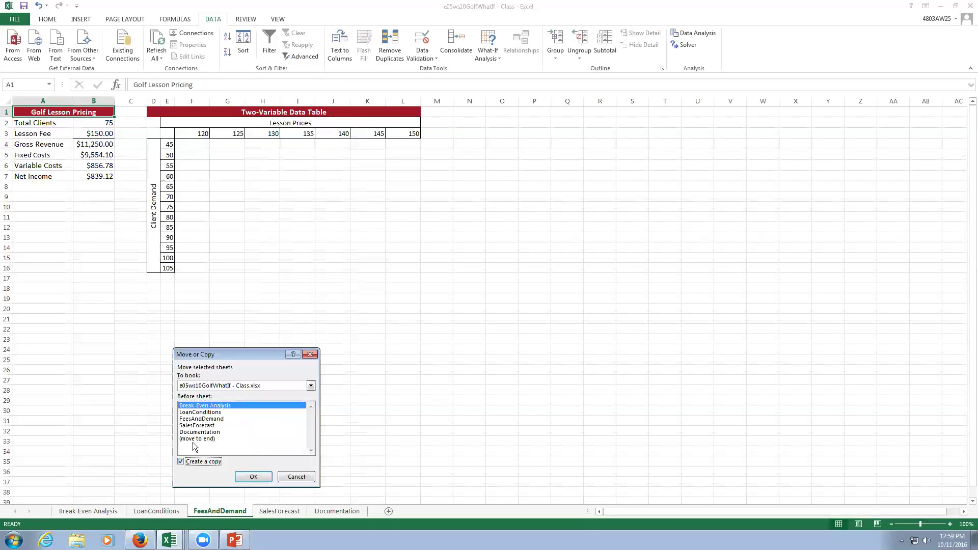
{"action": "left_click", "coordinate": [195, 439]}
{"action": "left_click", "coordinate": [252, 479]}
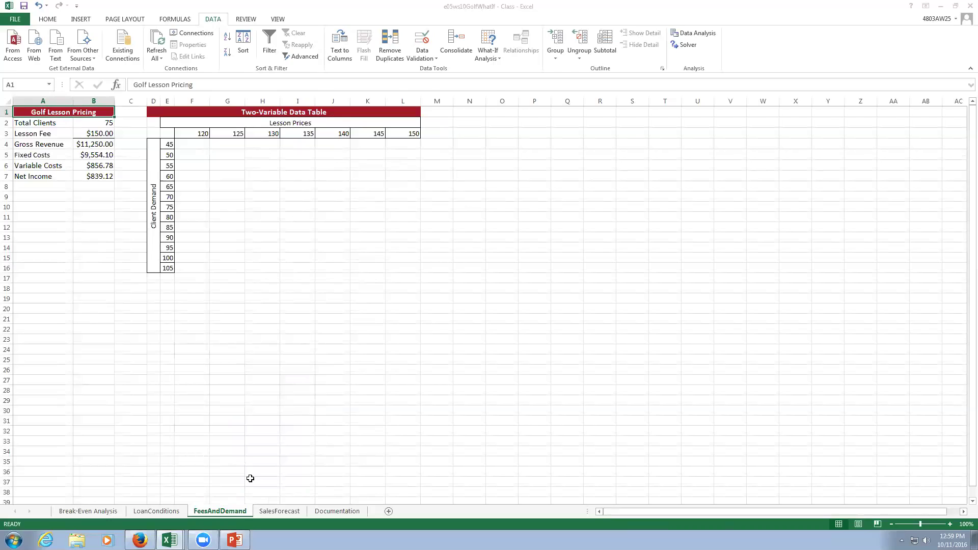
{"action": "left_click", "coordinate": [229, 513]}
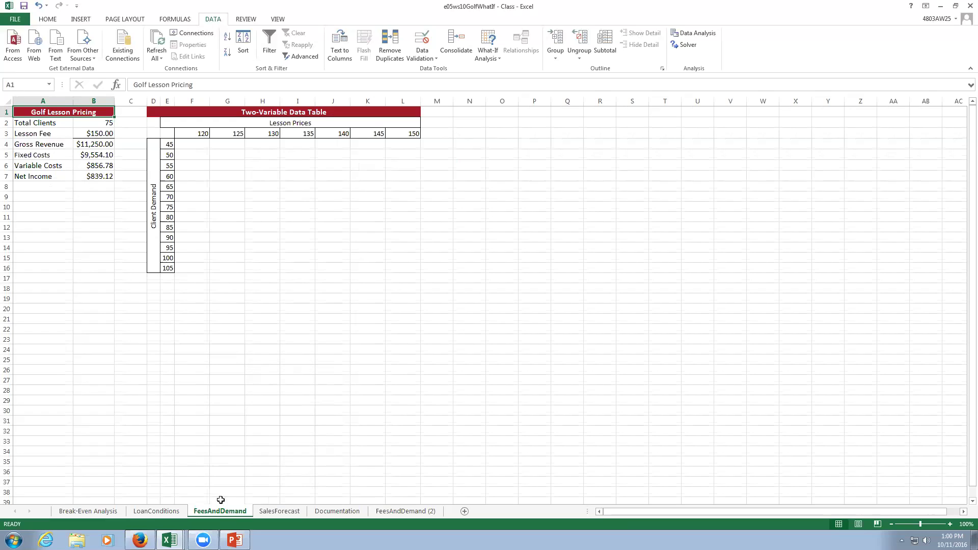
Enter =B7 in corner cell E3 showing $839.12, then select the table range E3:L16.
{"action": "left_click", "coordinate": [168, 134]}
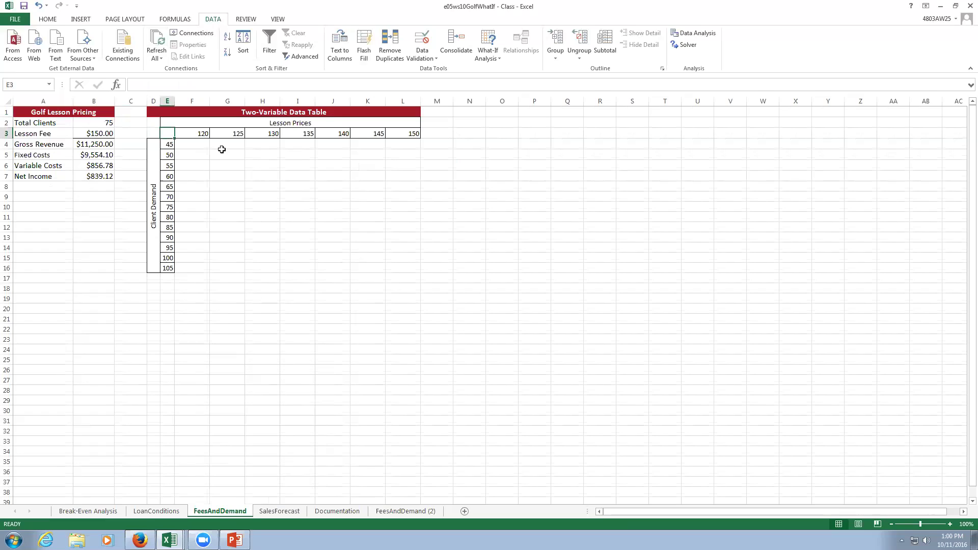
{"action": "type", "text": "="}
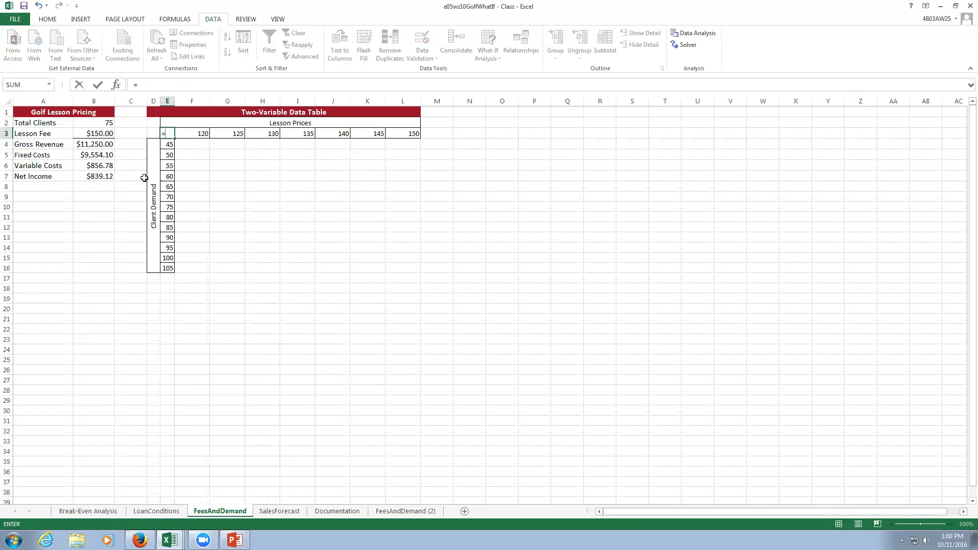
{"action": "left_click", "coordinate": [94, 175]}
{"action": "key", "text": "Return"}
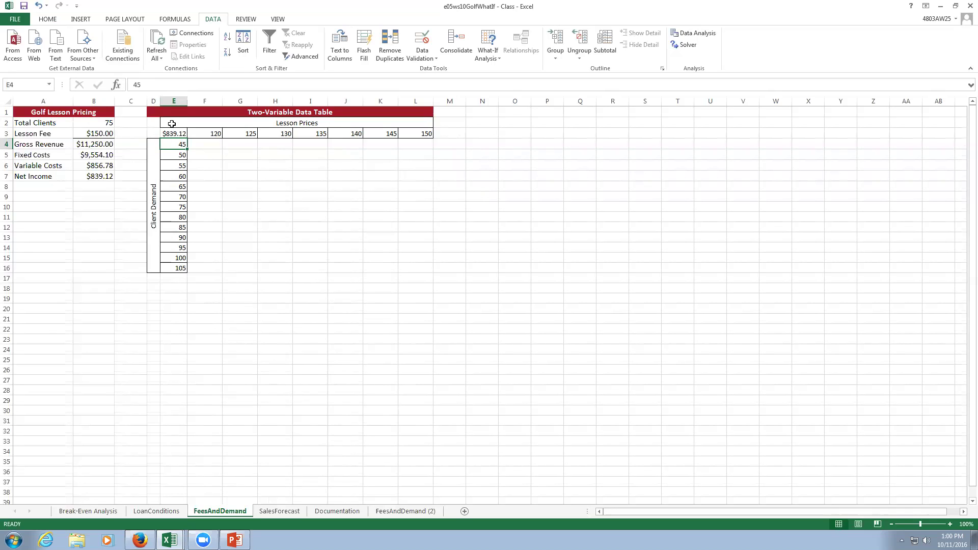
{"action": "left_click_drag", "start_coordinate": [172, 133], "coordinate": [411, 269]}
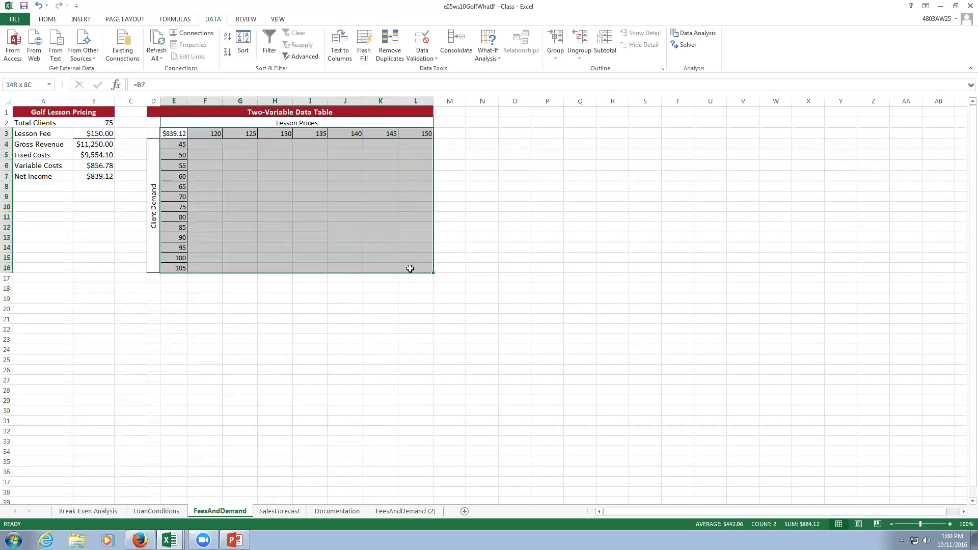
{"action": "left_click_drag", "start_coordinate": [410, 269], "coordinate": [410, 269]}
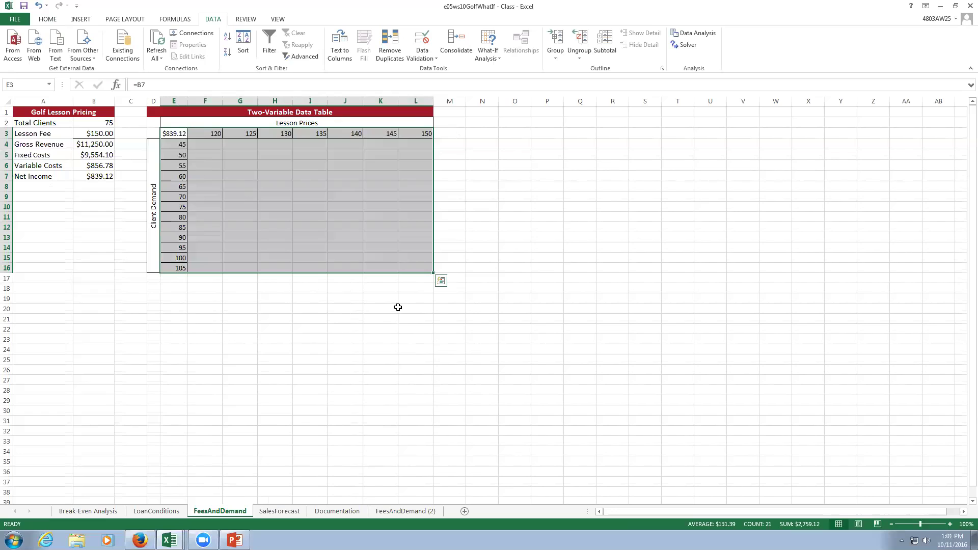
Create a two-variable data table with row input B3 (lesson fee) and column input B2 (total clients).
{"action": "left_click", "coordinate": [488, 53]}
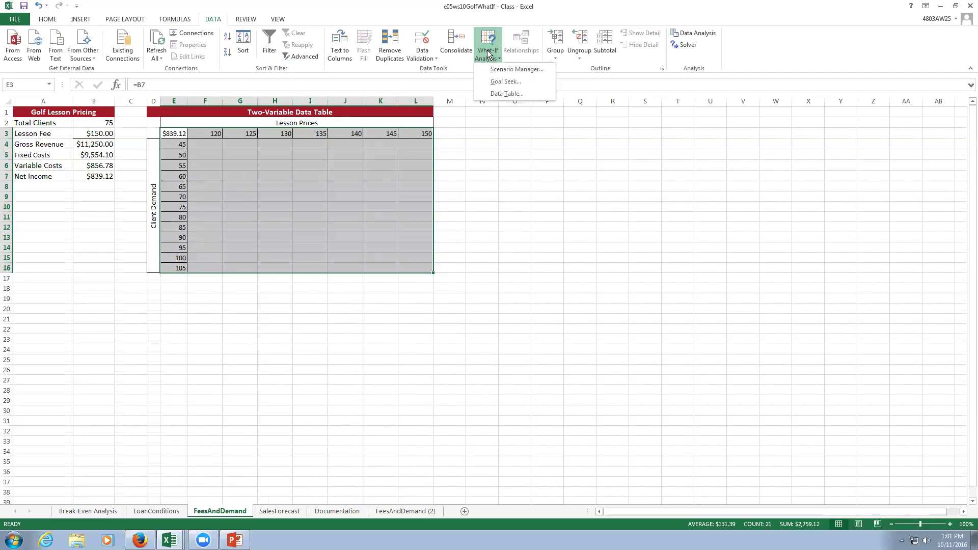
{"action": "left_click", "coordinate": [518, 94]}
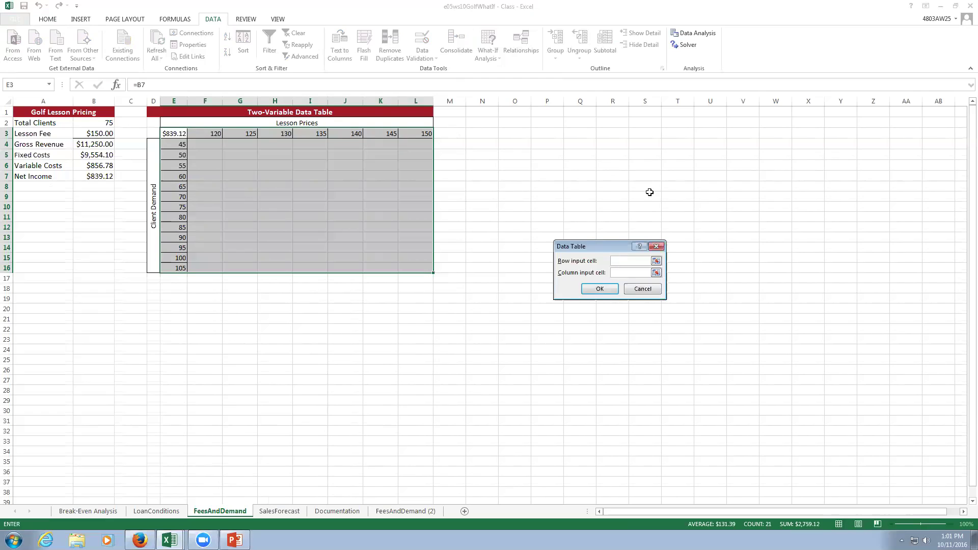
{"action": "left_click", "coordinate": [89, 133]}
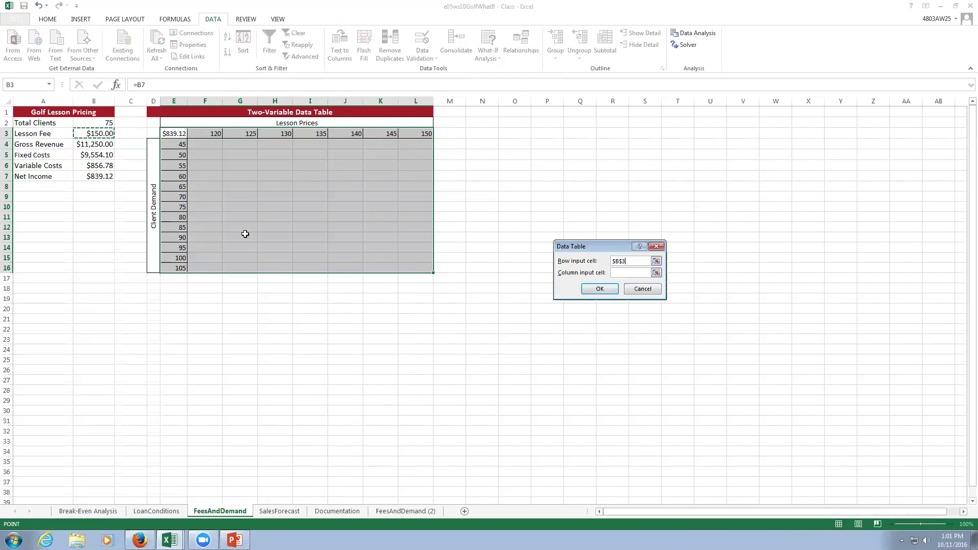
{"action": "left_click", "coordinate": [631, 272]}
{"action": "left_click", "coordinate": [107, 122]}
{"action": "left_click", "coordinate": [609, 289]}
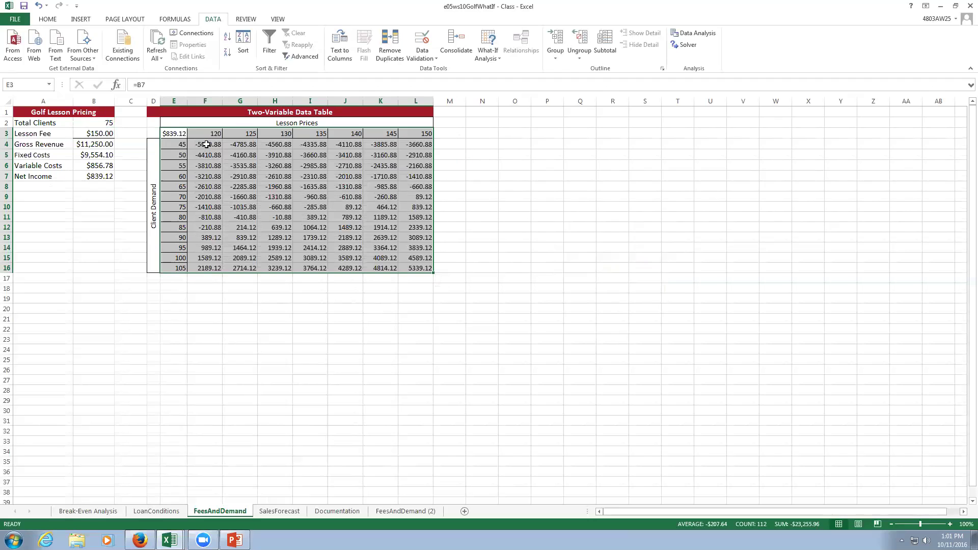
{"action": "left_click_drag", "start_coordinate": [207, 144], "coordinate": [422, 268]}
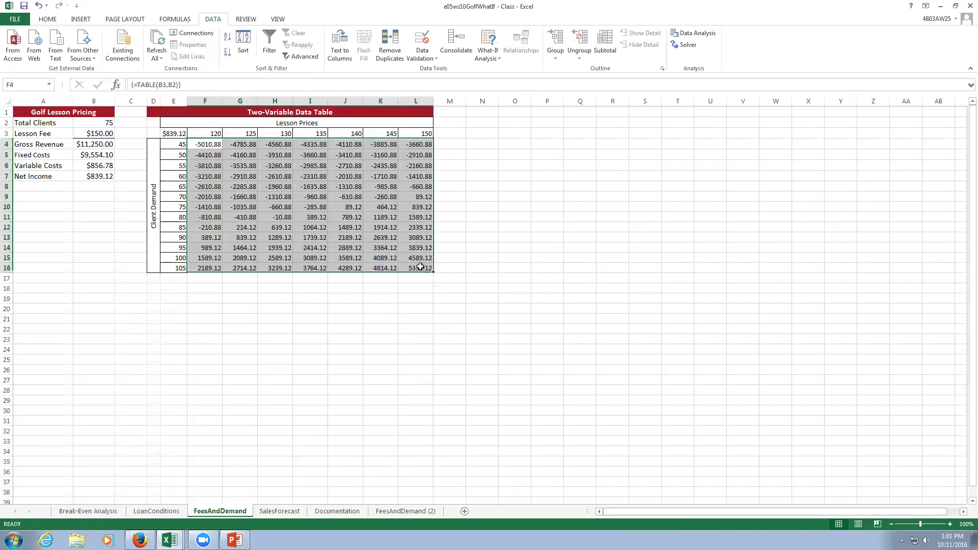
Apply Currency number format to the net income results.
{"action": "left_click", "coordinate": [45, 21]}
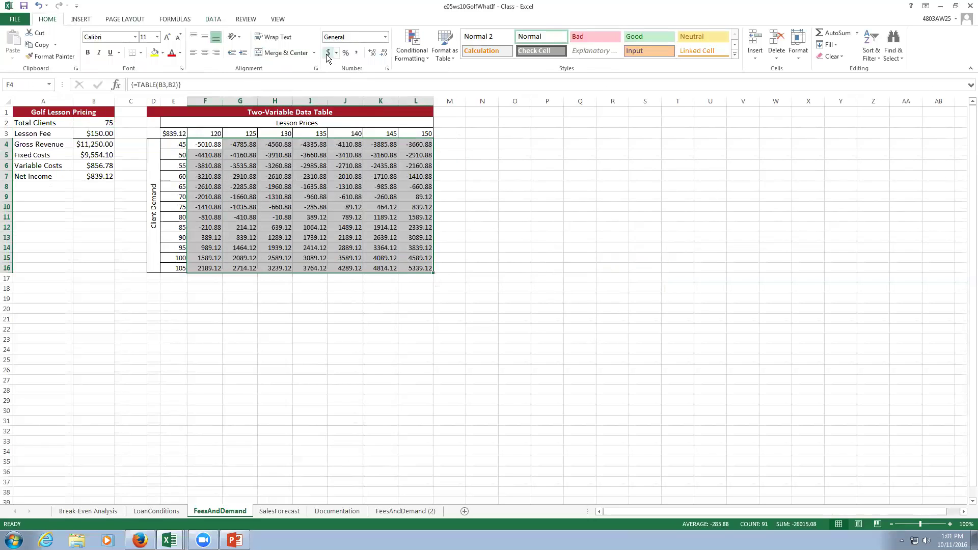
{"action": "left_click", "coordinate": [386, 37]}
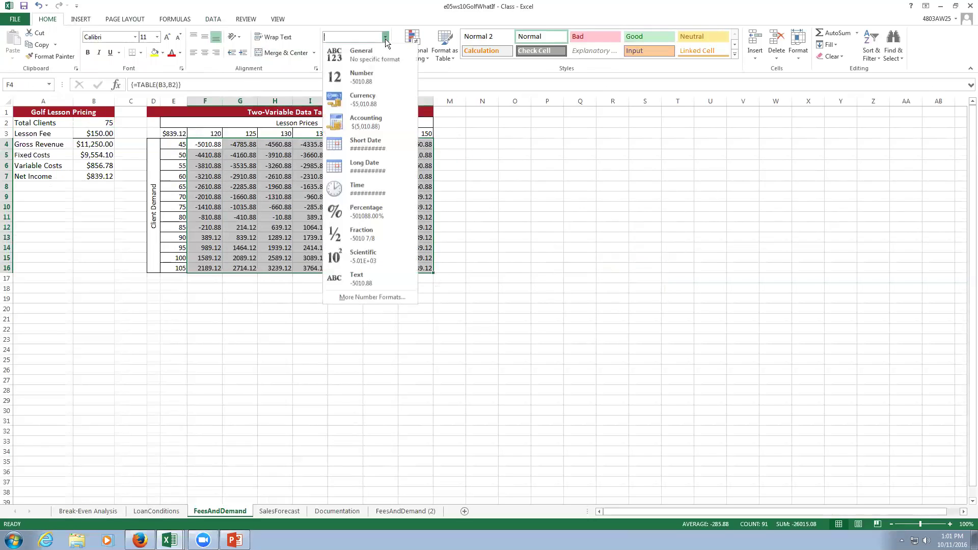
{"action": "left_click", "coordinate": [369, 100]}
{"action": "left_click", "coordinate": [466, 341]}
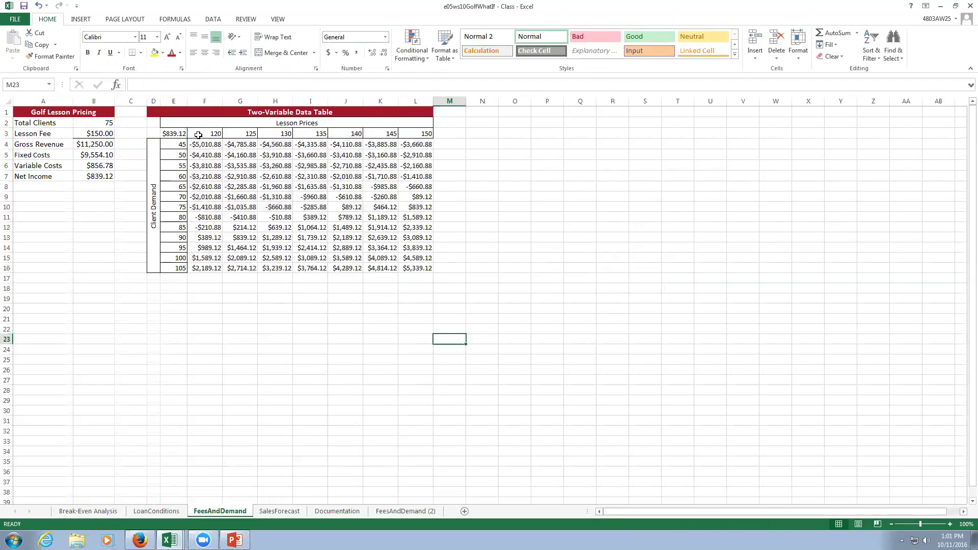
Highlight results in F4:L16 less than 0 with red formatting.
{"action": "left_click_drag", "start_coordinate": [200, 144], "coordinate": [406, 266]}
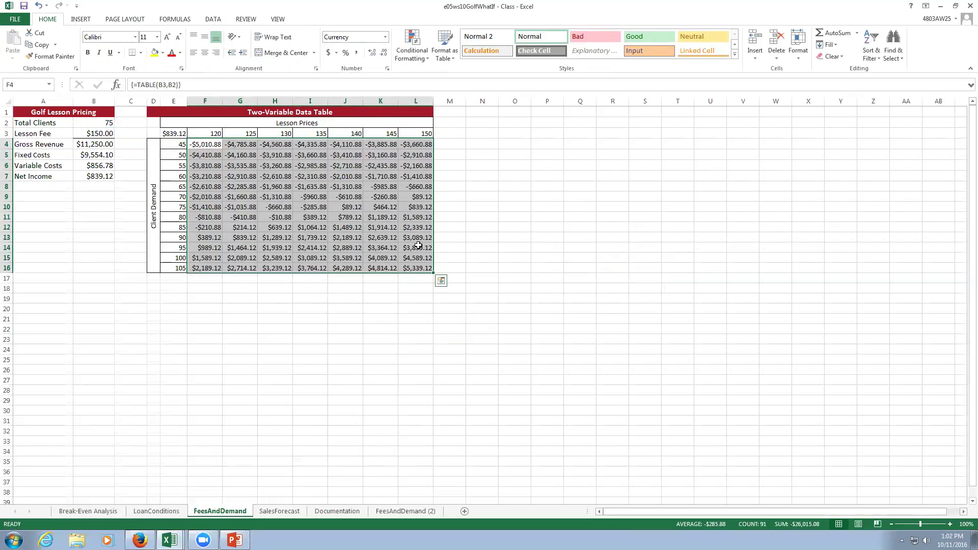
{"action": "left_click", "coordinate": [416, 63]}
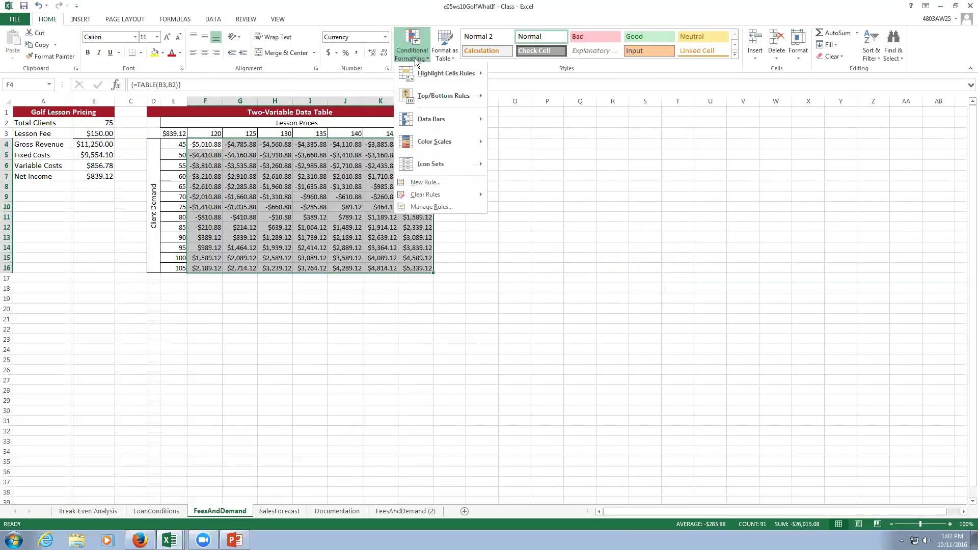
{"action": "mouse_move", "coordinate": [449, 75]}
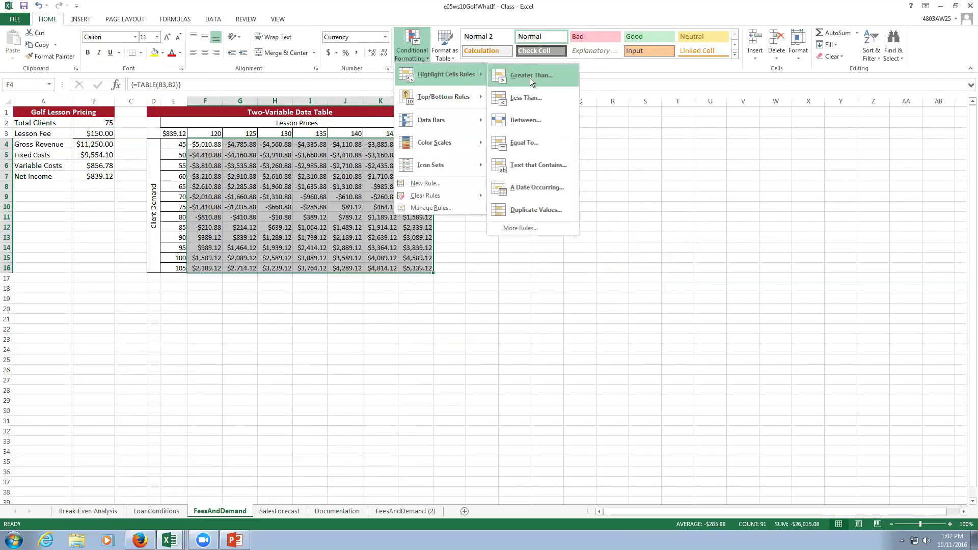
{"action": "left_click", "coordinate": [538, 95]}
{"action": "type", "text": "0"}
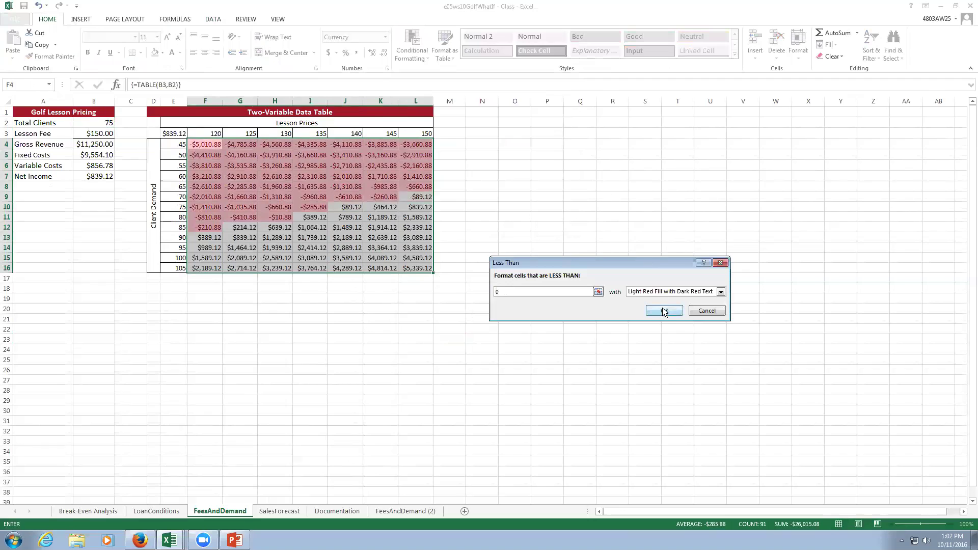
{"action": "left_click", "coordinate": [663, 312]}
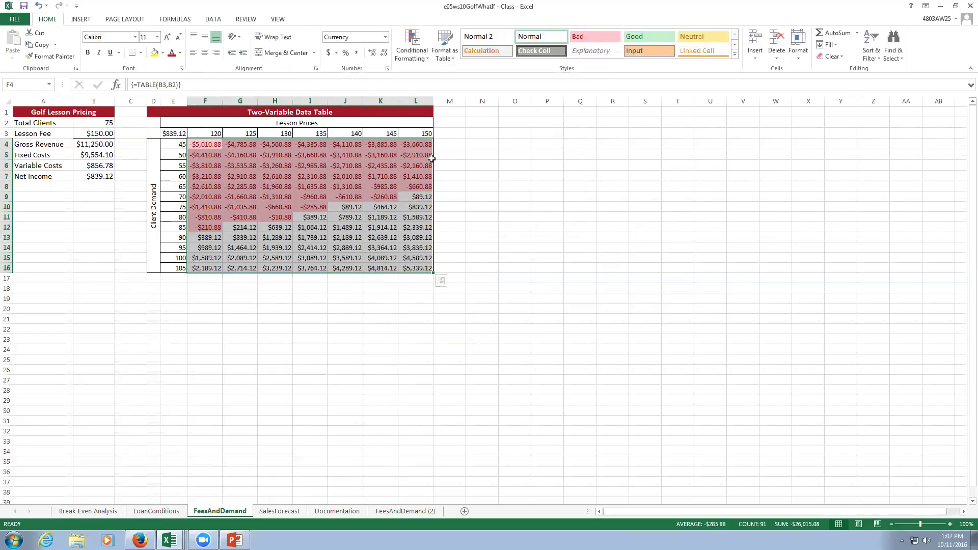
Highlight results greater than 3000 with Green Fill with Dark Green Text.
{"action": "left_click", "coordinate": [408, 57]}
{"action": "mouse_move", "coordinate": [457, 73]}
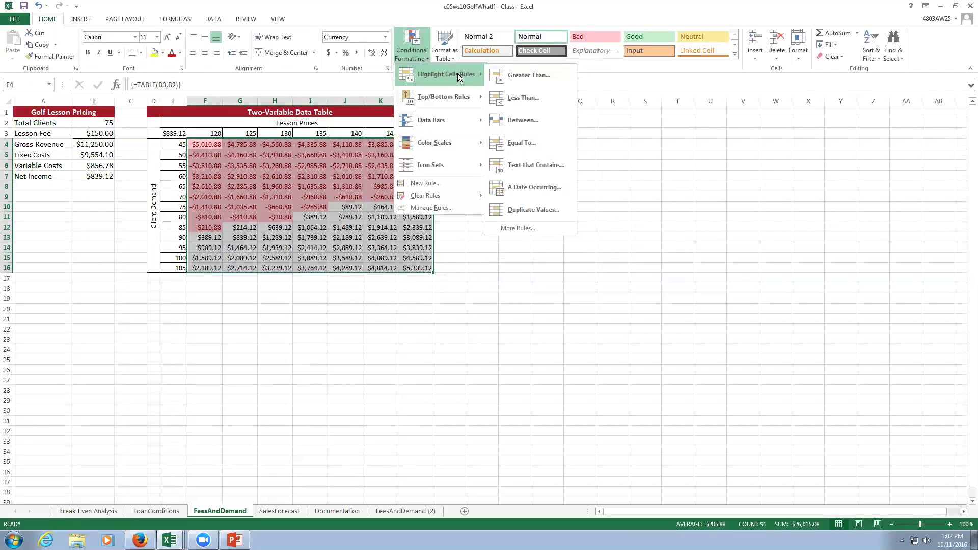
{"action": "left_click", "coordinate": [552, 79]}
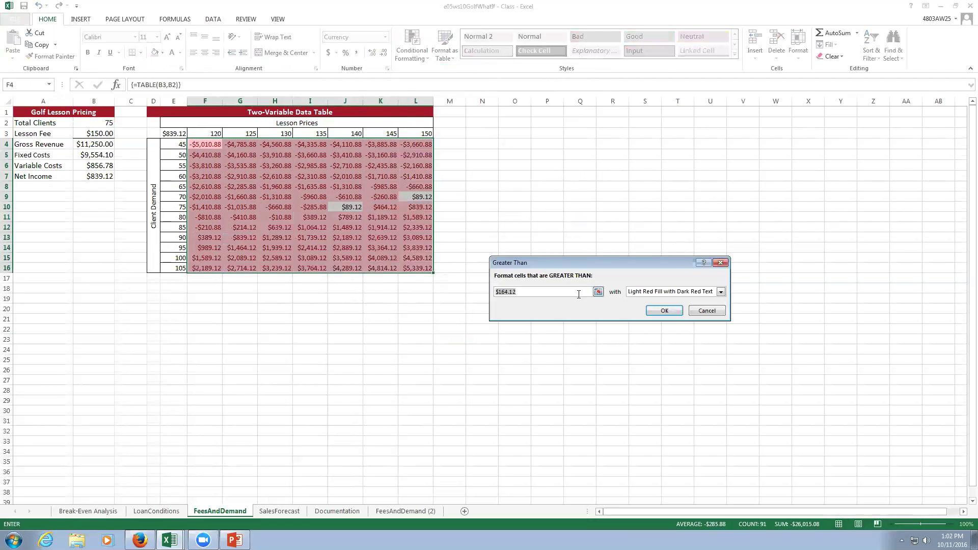
{"action": "type", "text": "3000"}
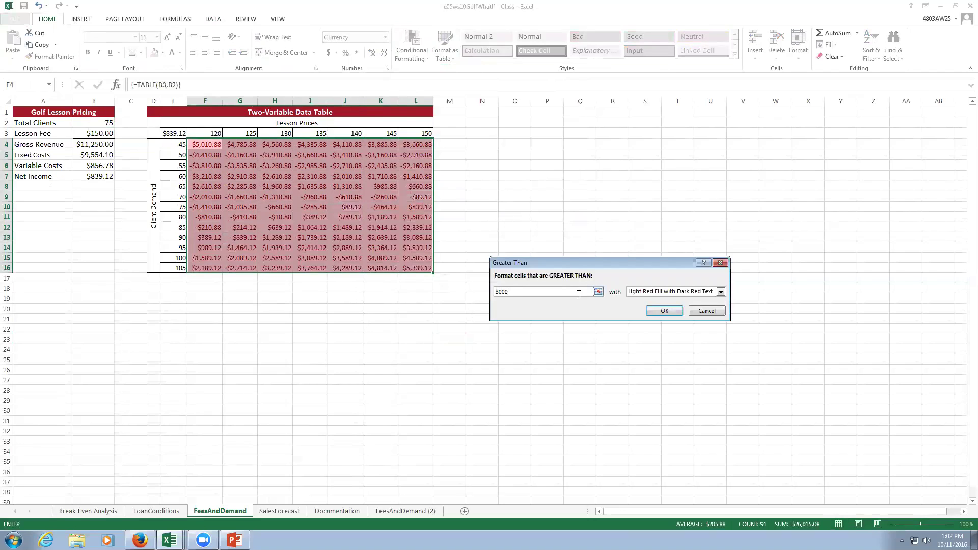
{"action": "left_click", "coordinate": [720, 294]}
{"action": "left_click", "coordinate": [668, 315]}
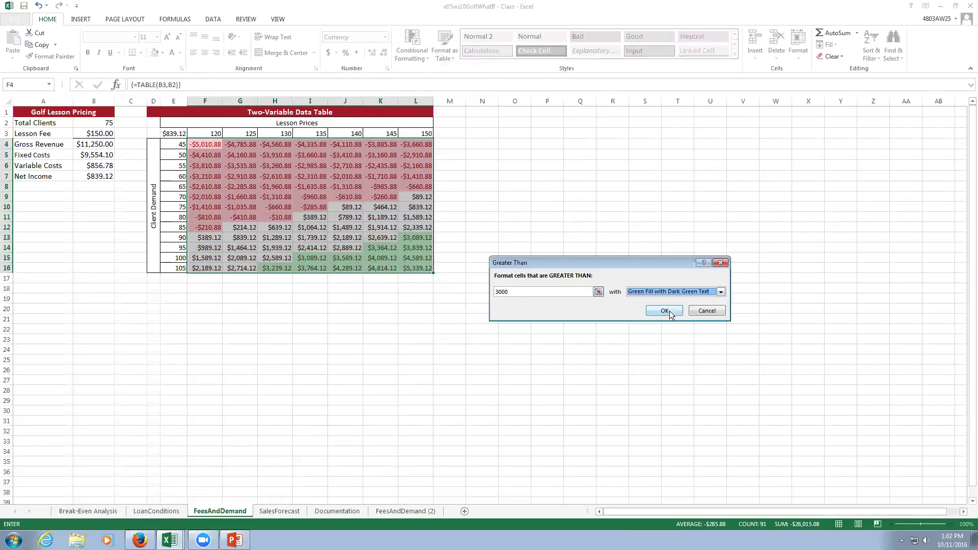
{"action": "left_click", "coordinate": [669, 311]}
{"action": "left_click", "coordinate": [669, 375]}
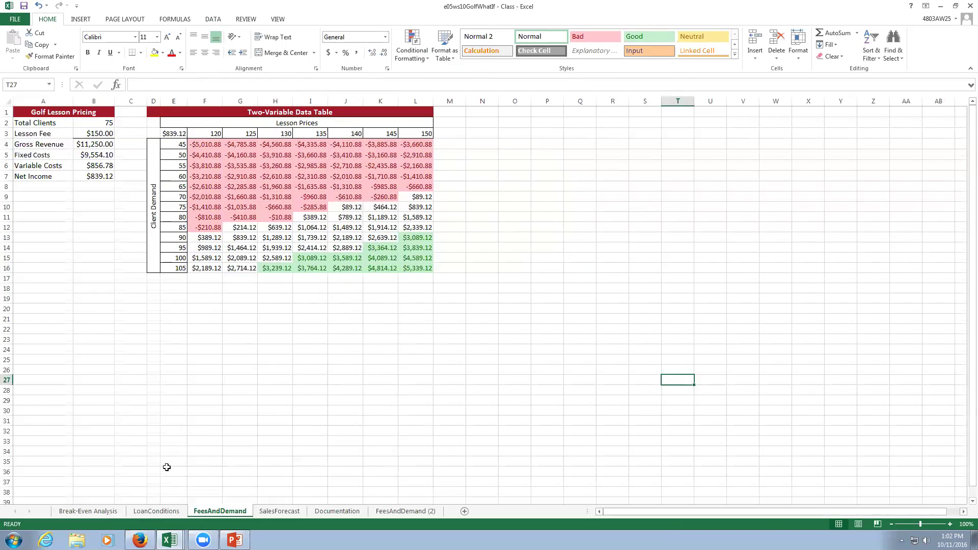
{"action": "left_click", "coordinate": [267, 513]}
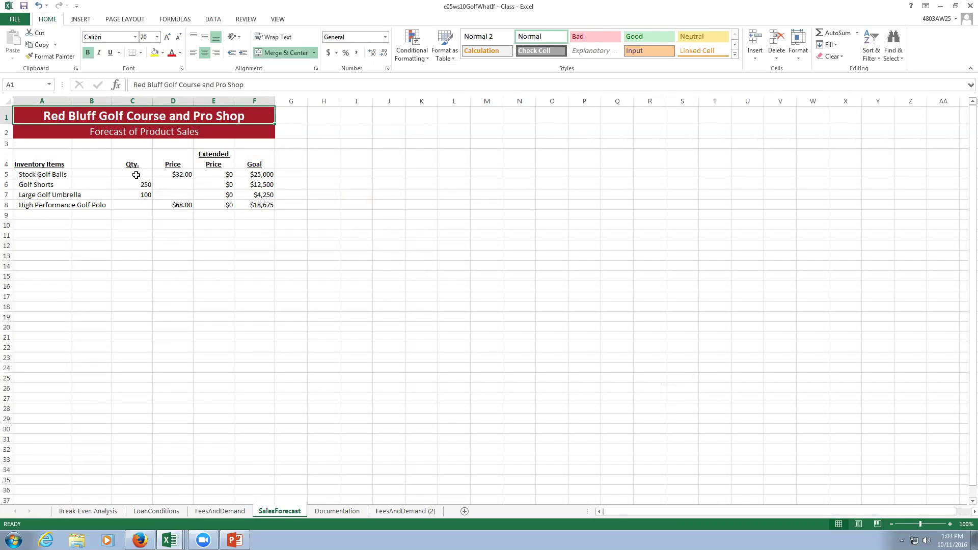
Goal Seek E5 to 25000 by changing quantity C5, yielding 781.25 Stock Golf Balls.
{"action": "left_click", "coordinate": [219, 178]}
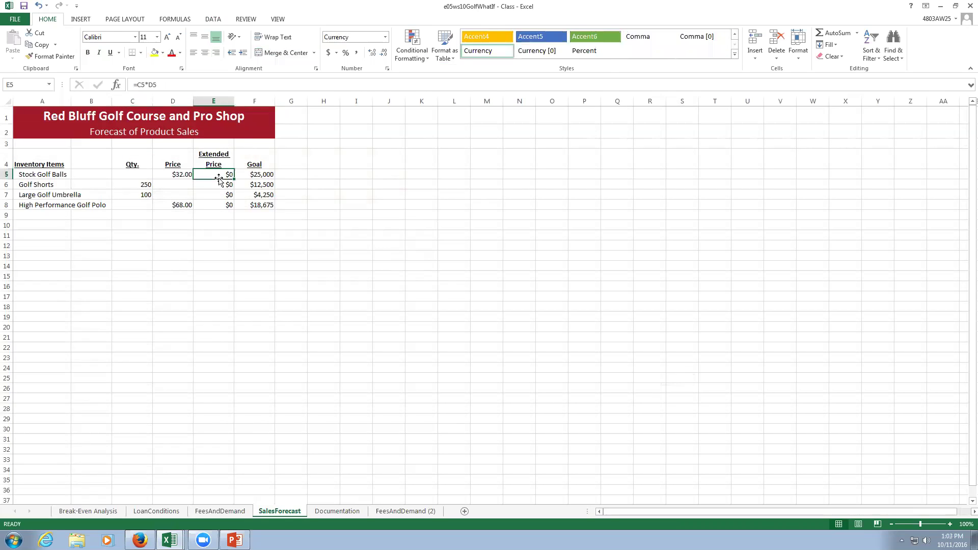
{"action": "left_click", "coordinate": [211, 18]}
{"action": "left_click", "coordinate": [489, 60]}
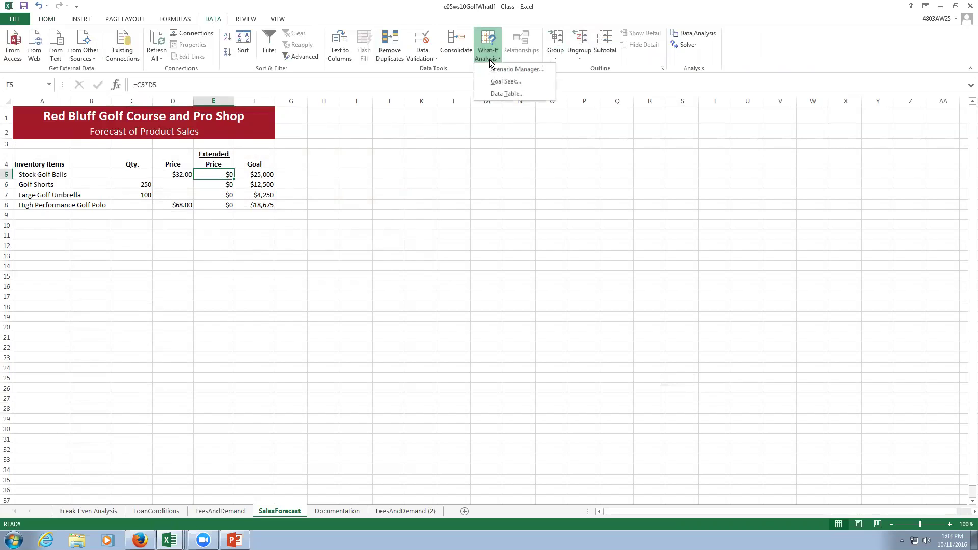
{"action": "left_click", "coordinate": [503, 83]}
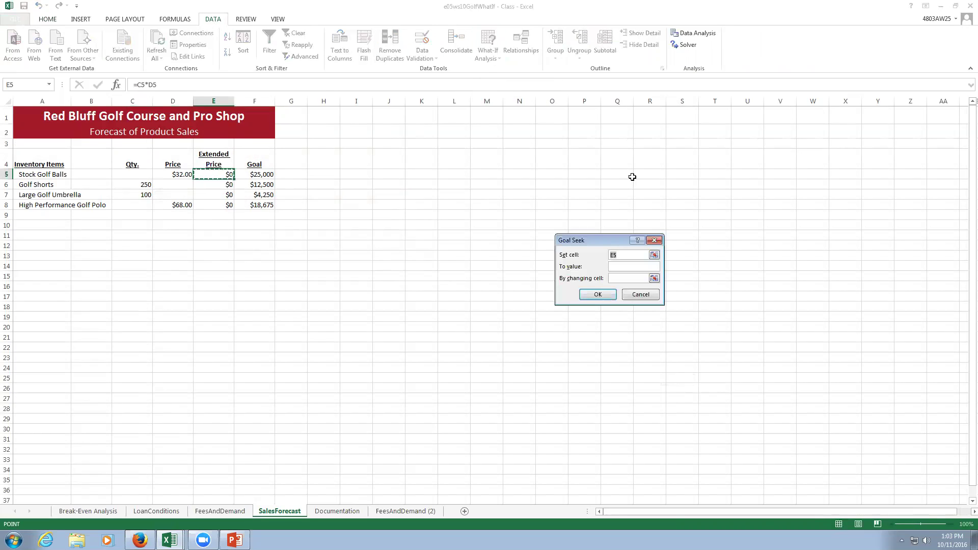
{"action": "left_click", "coordinate": [615, 266]}
{"action": "type", "text": "25000"}
{"action": "left_click", "coordinate": [619, 278]}
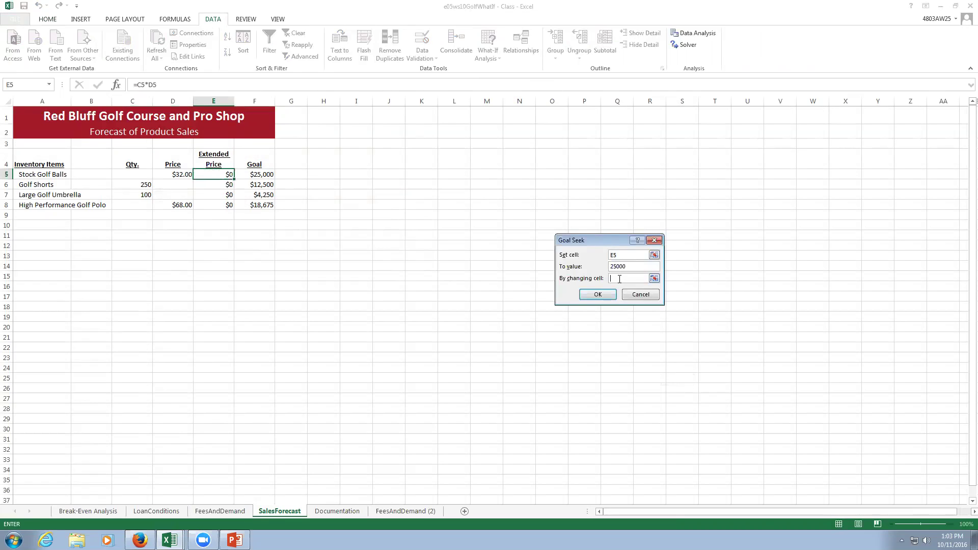
{"action": "left_click", "coordinate": [131, 174]}
{"action": "left_click", "coordinate": [598, 295]}
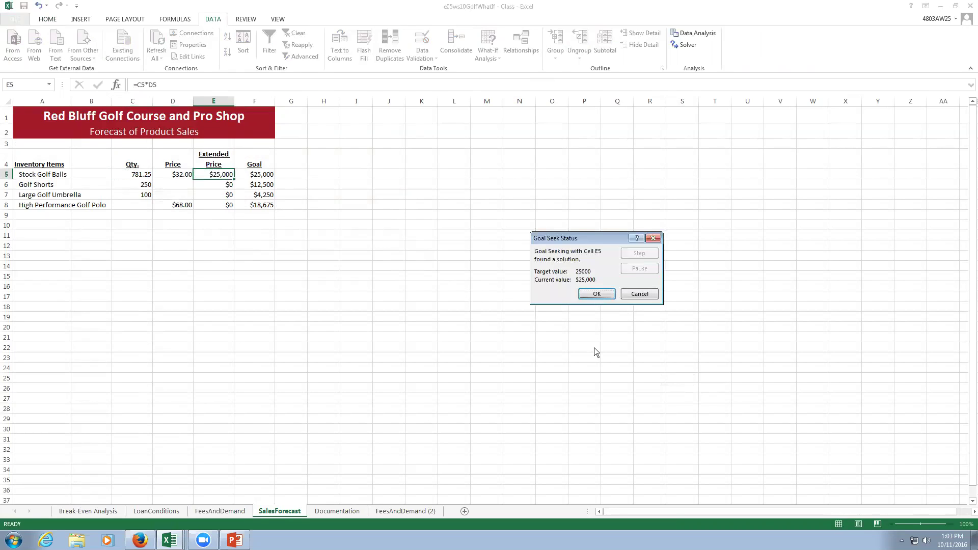
{"action": "left_click", "coordinate": [593, 296]}
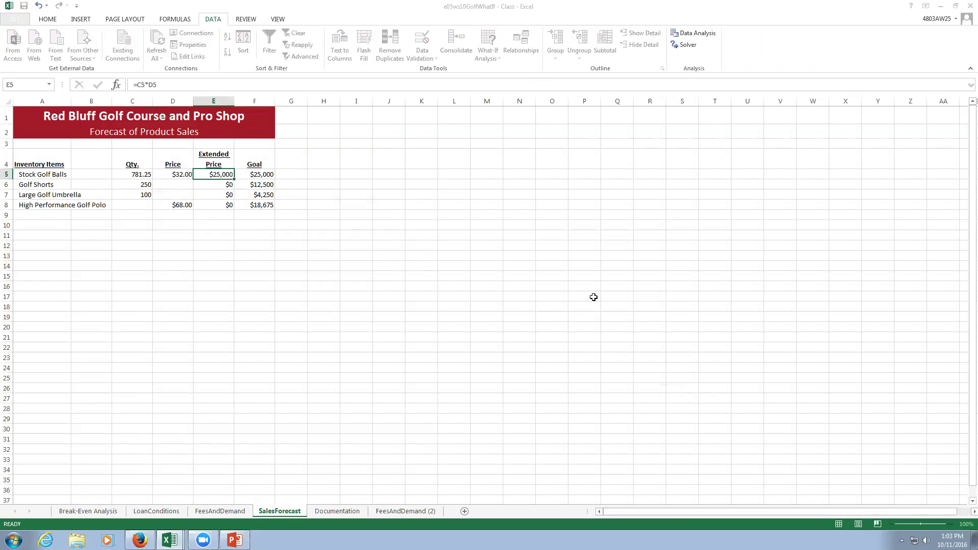
{"action": "left_click", "coordinate": [224, 187]}
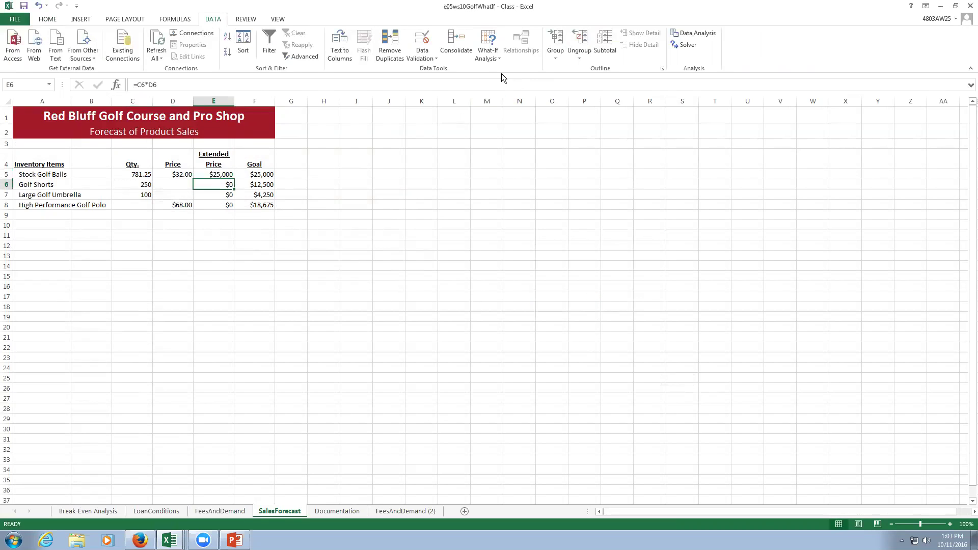
Goal Seek the Golf Shorts extended price E6 to its $12,500 goal by changing D6.
{"action": "left_click", "coordinate": [488, 48]}
{"action": "left_click", "coordinate": [497, 83]}
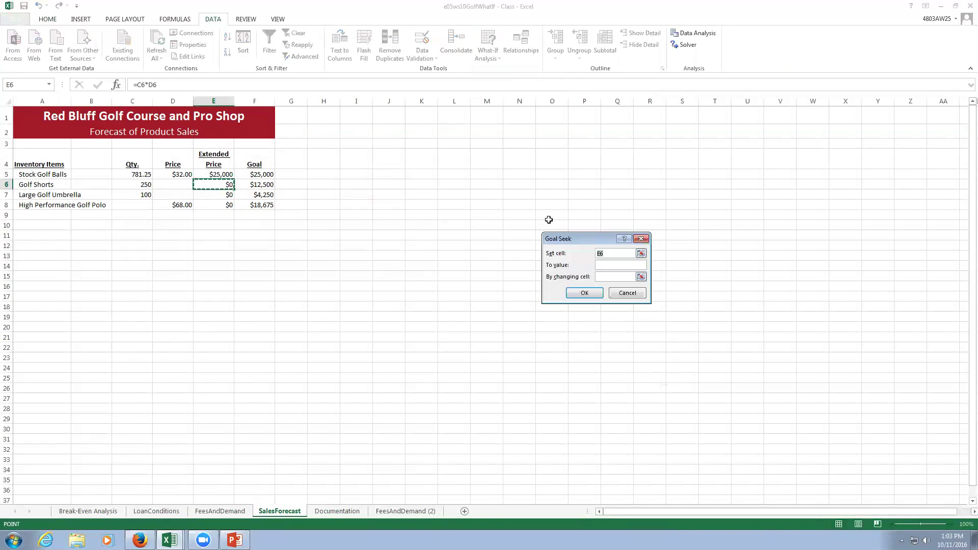
{"action": "left_click", "coordinate": [613, 265]}
{"action": "type", "text": "12500"}
{"action": "left_click", "coordinate": [616, 280]}
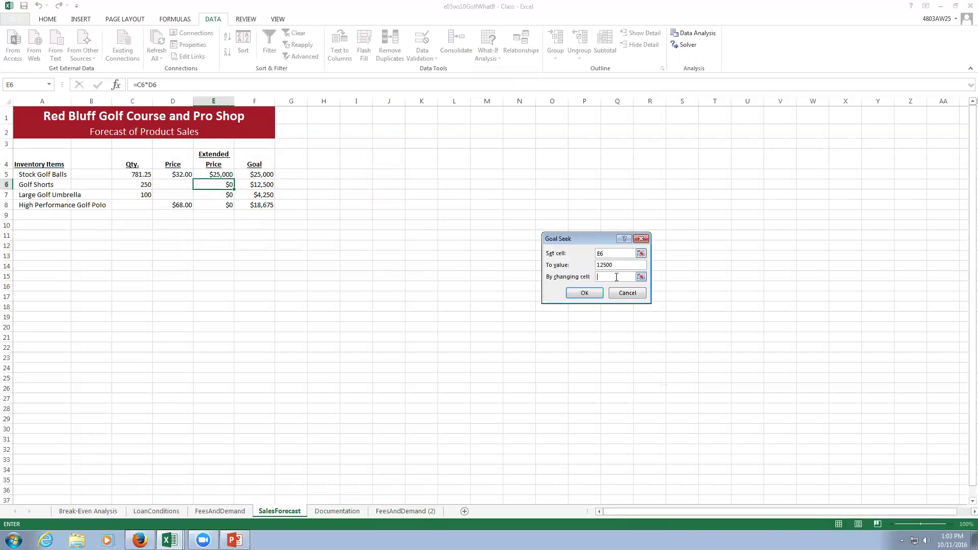
{"action": "left_click", "coordinate": [181, 185]}
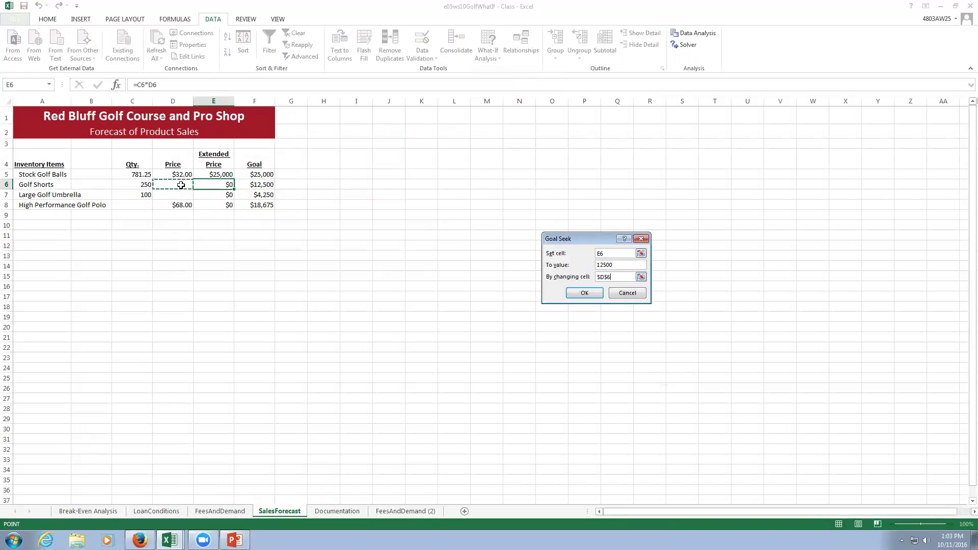
{"action": "left_click", "coordinate": [585, 294]}
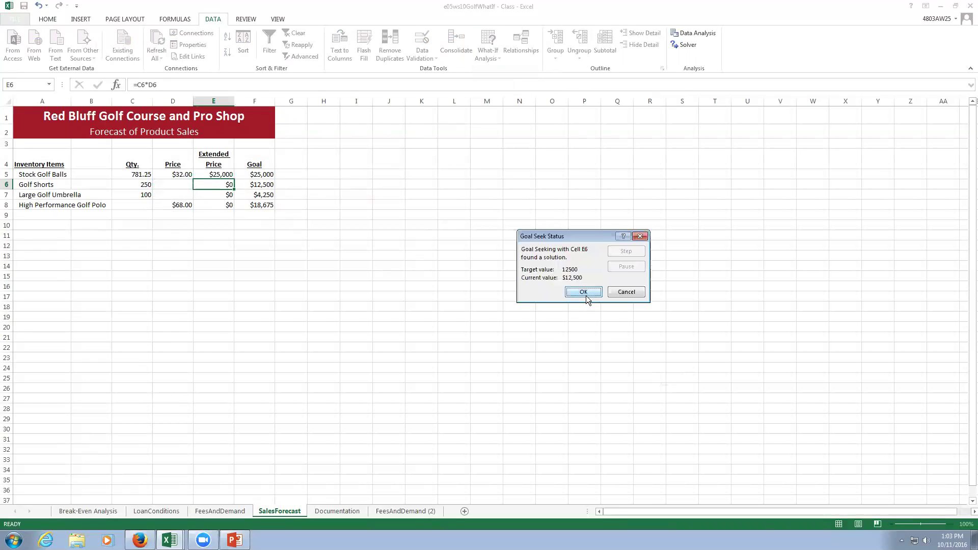
{"action": "left_click", "coordinate": [584, 293]}
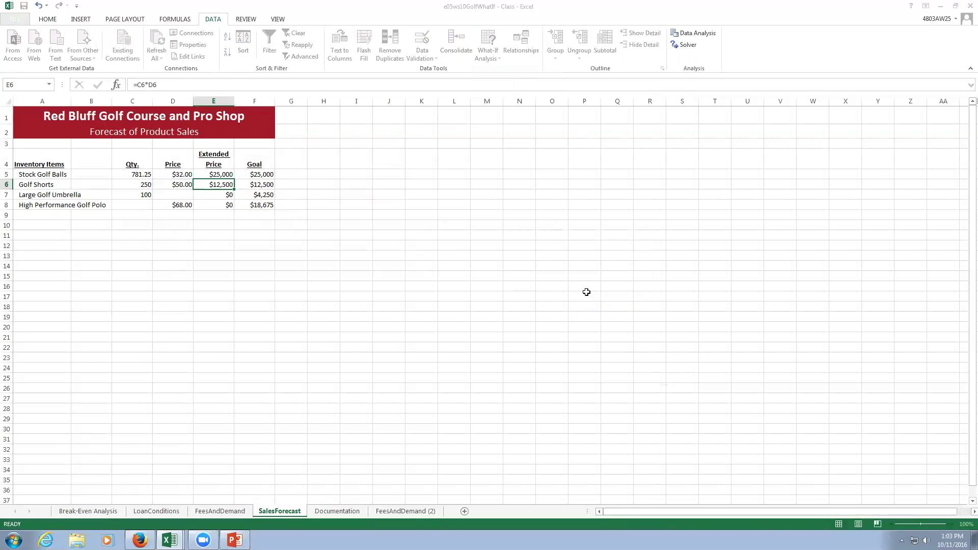
Goal Seek Large Golf Umbrella E7 to 4250 by changing price D7, giving $42.50.
{"action": "left_click", "coordinate": [216, 194]}
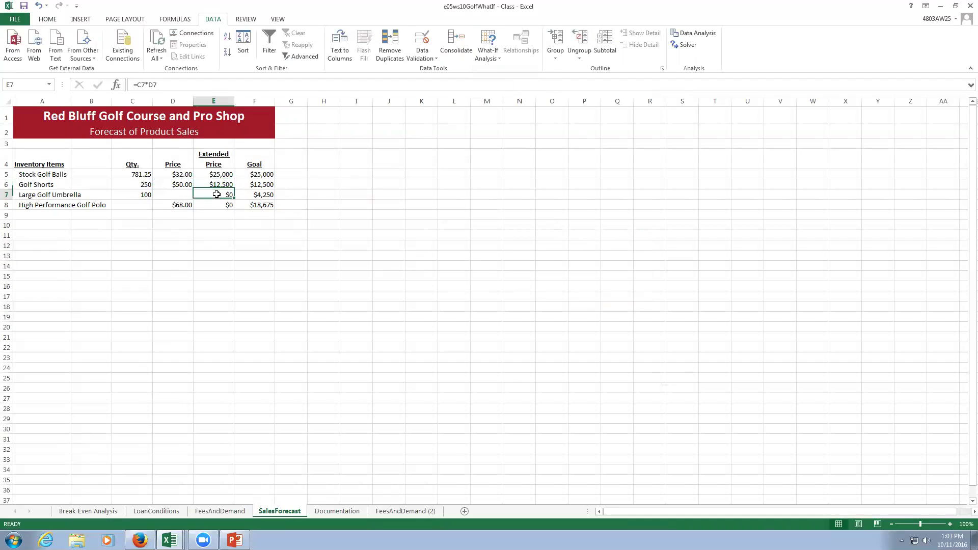
{"action": "left_click", "coordinate": [487, 53]}
{"action": "left_click", "coordinate": [505, 81]}
{"action": "left_click", "coordinate": [609, 262]}
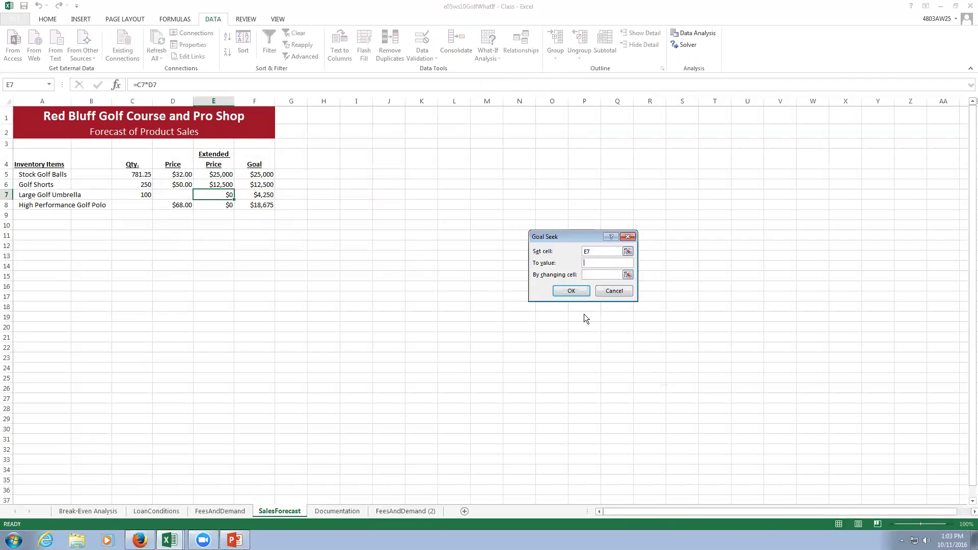
{"action": "type", "text": "4250"}
{"action": "left_click", "coordinate": [176, 194]}
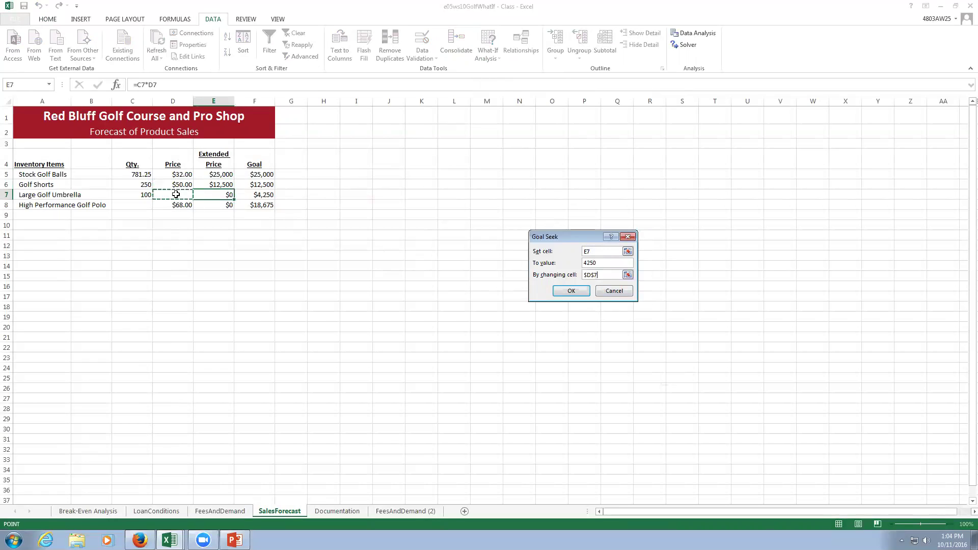
{"action": "left_click", "coordinate": [565, 291]}
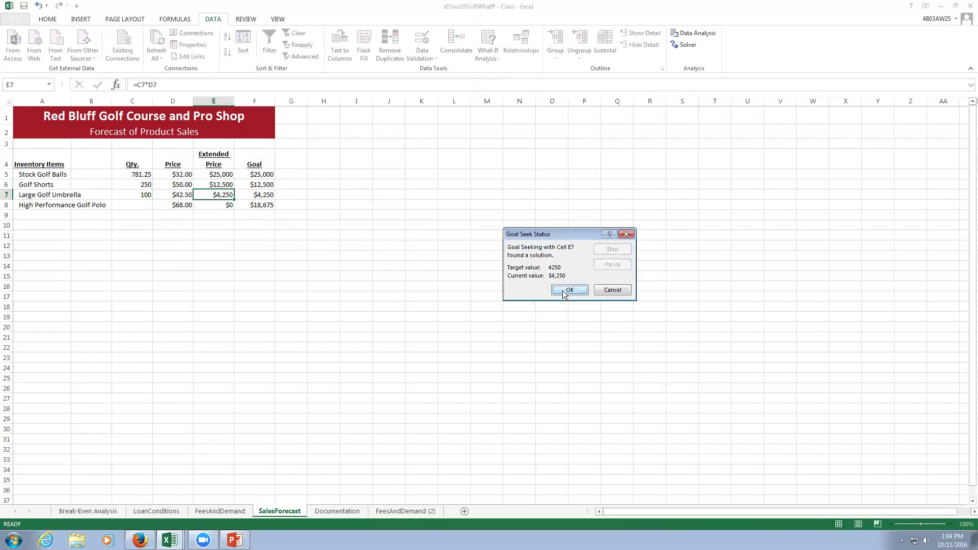
{"action": "left_click", "coordinate": [565, 291]}
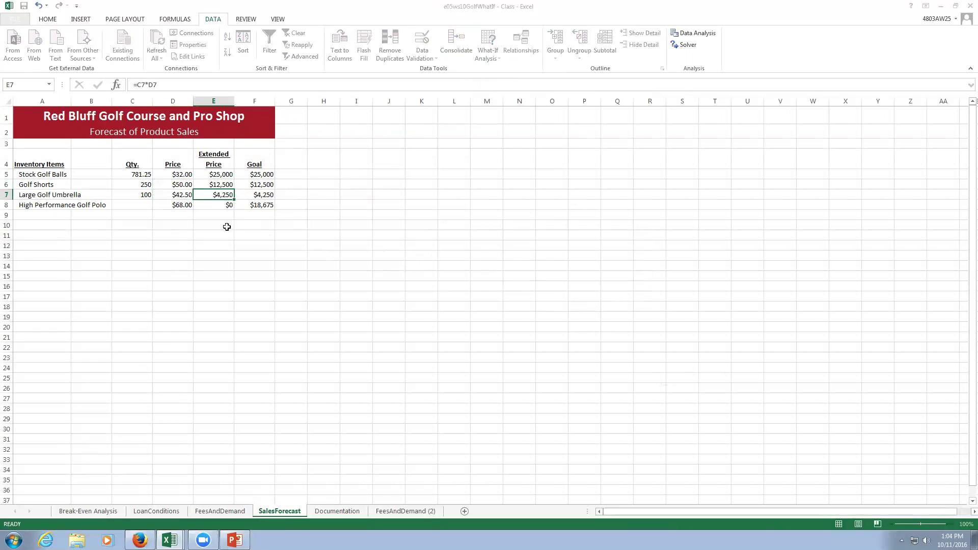
Start a Goal Seek on the Golf Polo cell E8 and cancel the mistyped entry.
{"action": "left_click", "coordinate": [220, 206]}
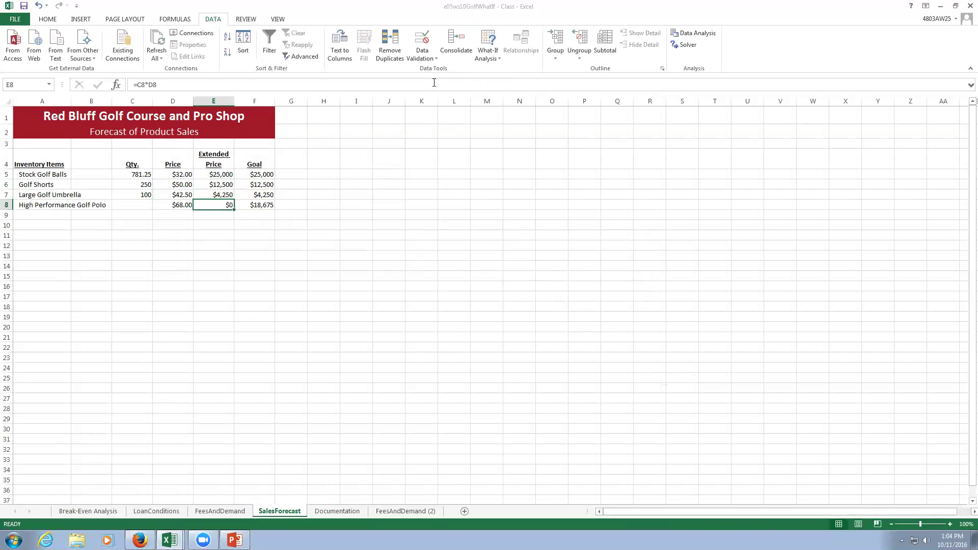
{"action": "left_click", "coordinate": [483, 58]}
{"action": "left_click", "coordinate": [497, 82]}
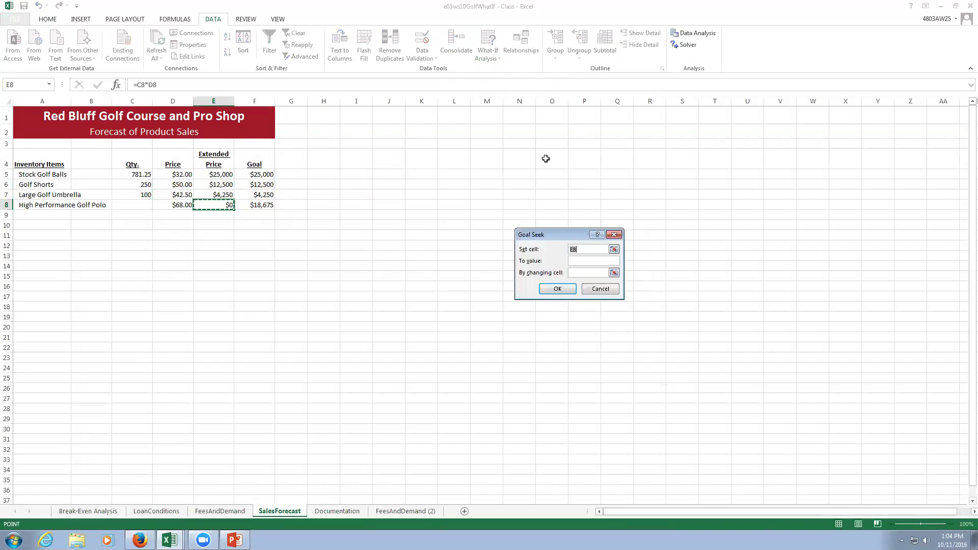
{"action": "type", "text": "18675"}
{"action": "left_click", "coordinate": [605, 289]}
Goal Seek E8 to 18675 by changing quantity C8, yielding 274.632353.
{"action": "left_click", "coordinate": [488, 51]}
{"action": "left_click", "coordinate": [495, 81]}
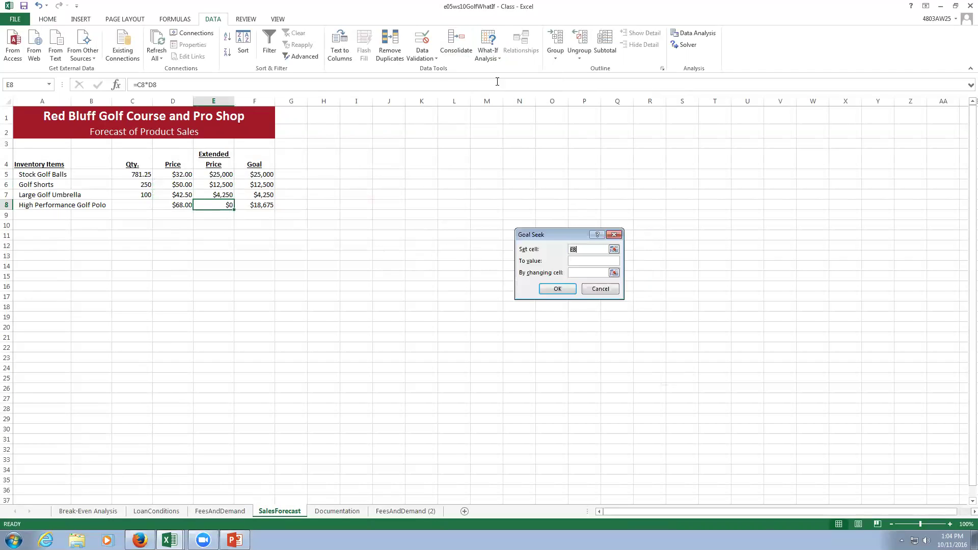
{"action": "left_click", "coordinate": [578, 262]}
{"action": "type", "text": "18"}
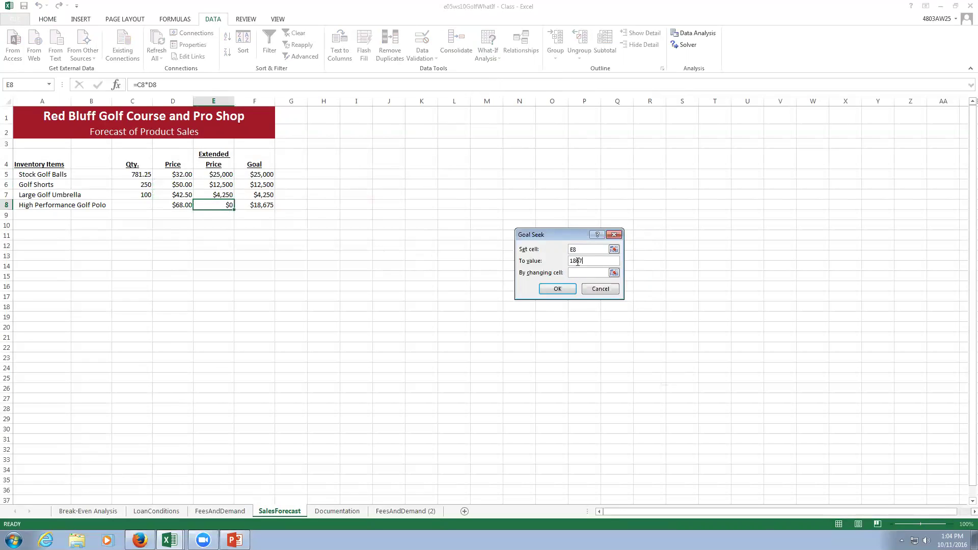
{"action": "left_click", "coordinate": [578, 272]}
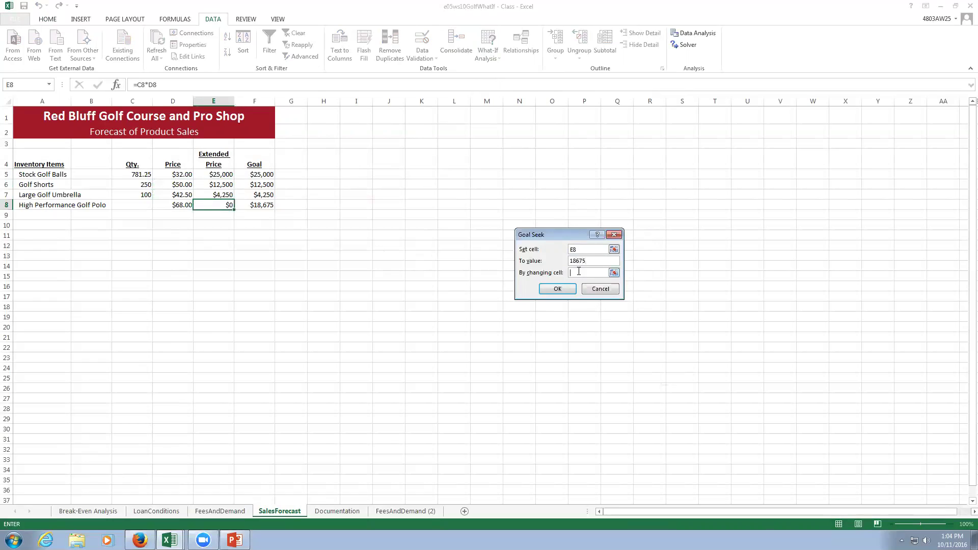
{"action": "left_click", "coordinate": [135, 203]}
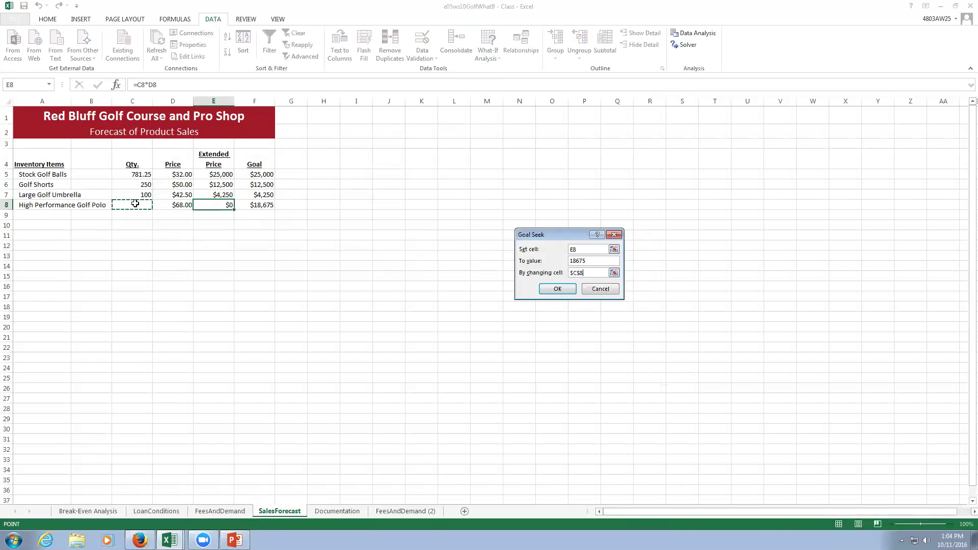
{"action": "left_click", "coordinate": [557, 291]}
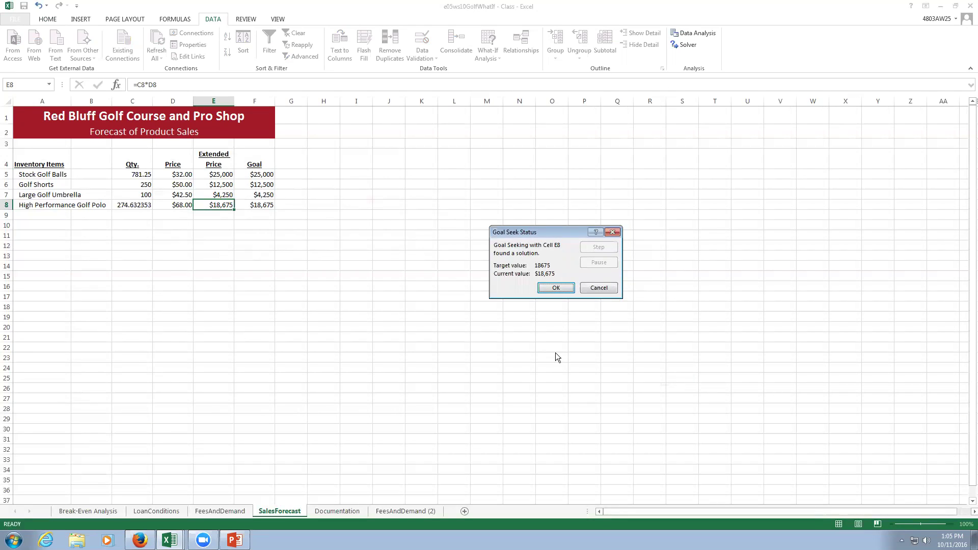
{"action": "left_click", "coordinate": [563, 288]}
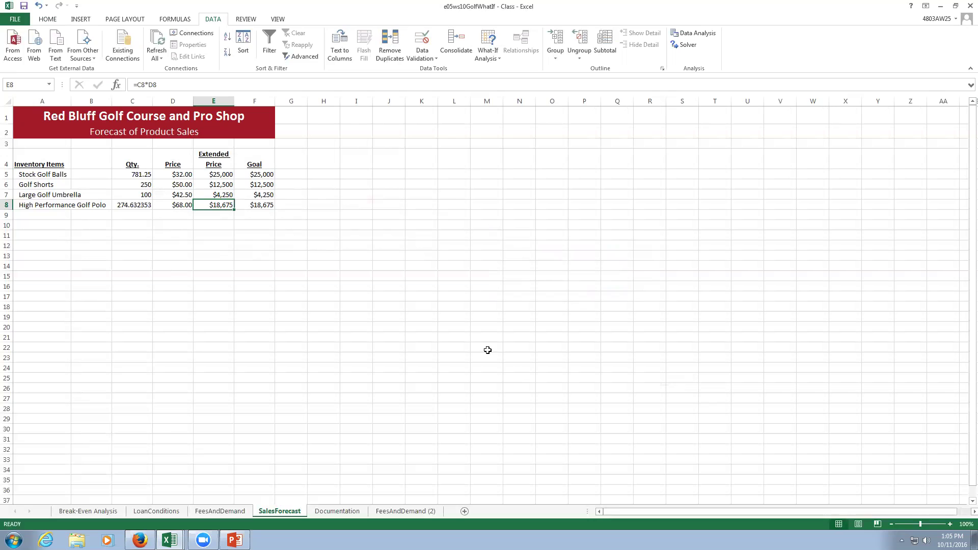
{"action": "left_click", "coordinate": [146, 539]}
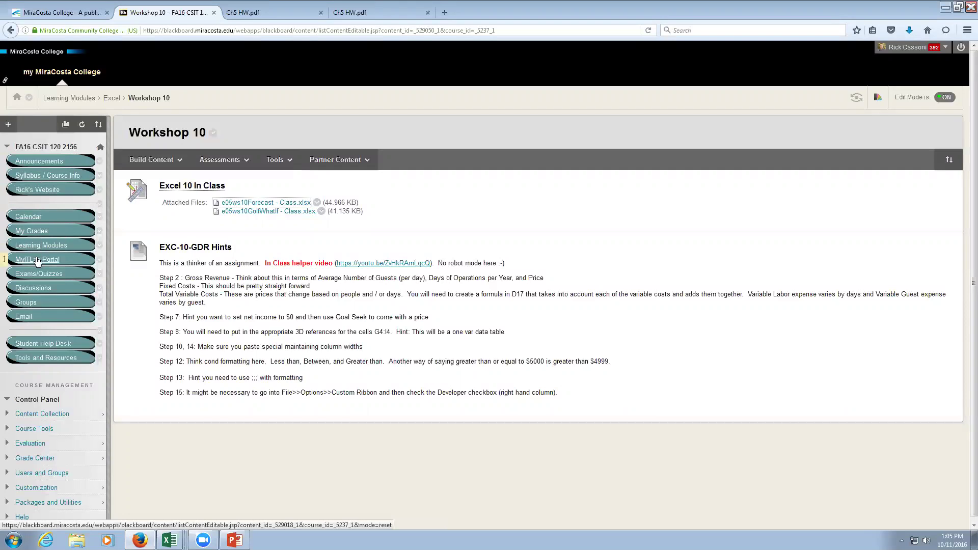
Go to the course's Learning Modules in Blackboard and open Module 2.
{"action": "left_click", "coordinate": [42, 246]}
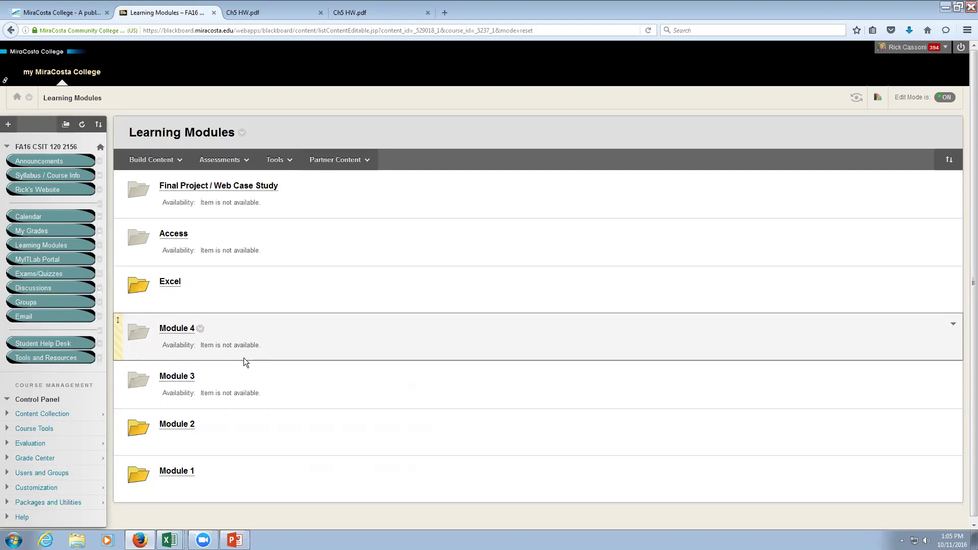
{"action": "left_click", "coordinate": [176, 425]}
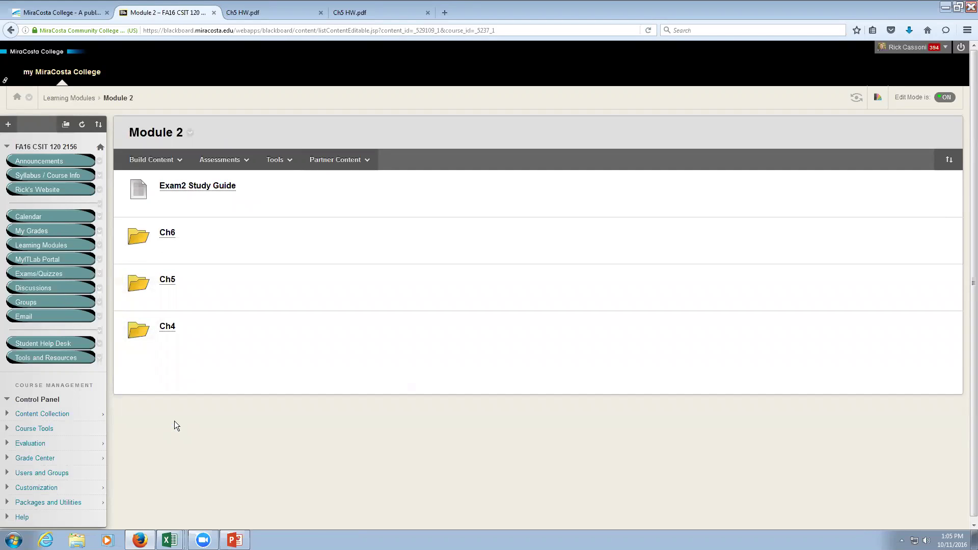
Open Exam2 Study Guide in Word 2013, enable editing, and zoom to Page Width.
{"action": "left_click", "coordinate": [212, 187]}
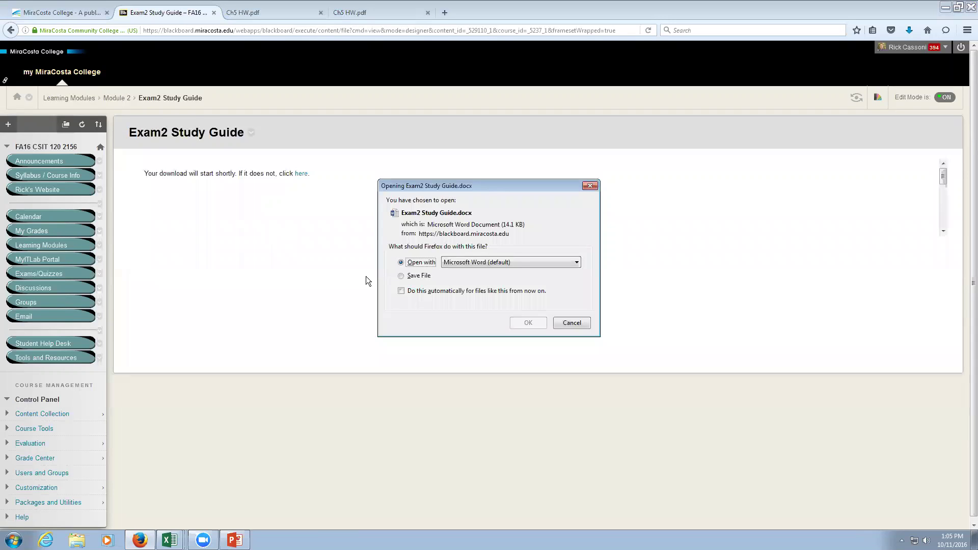
{"action": "left_click", "coordinate": [515, 323]}
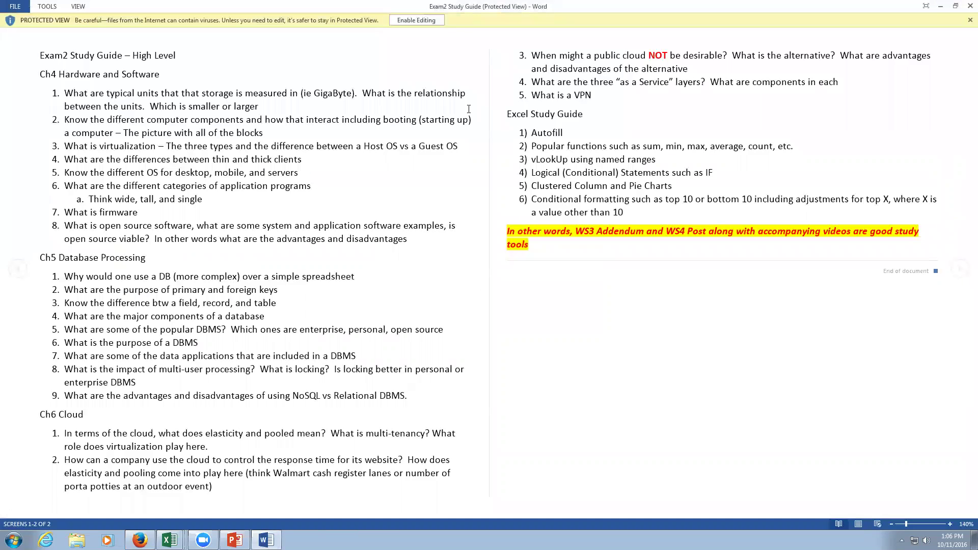
{"action": "left_click", "coordinate": [411, 20]}
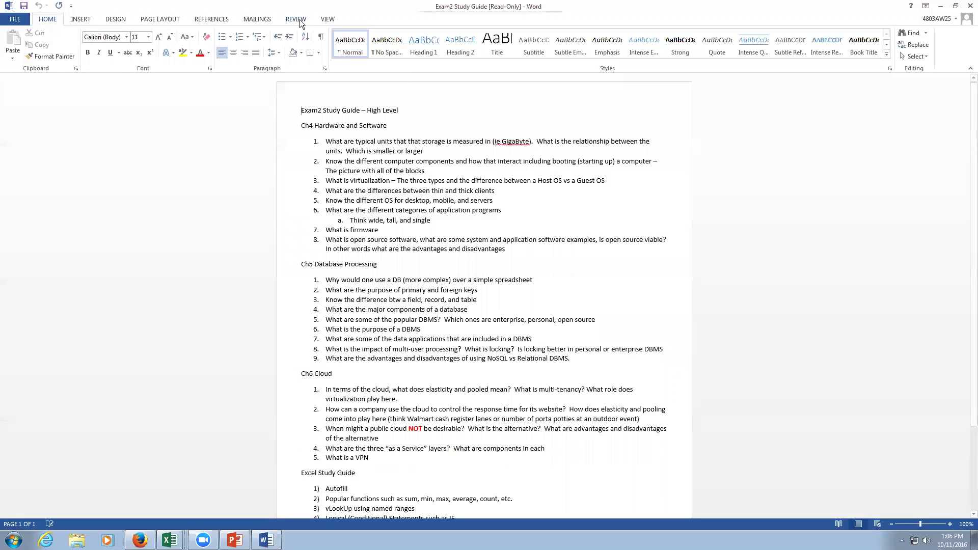
{"action": "left_click", "coordinate": [327, 19]}
{"action": "left_click", "coordinate": [239, 56]}
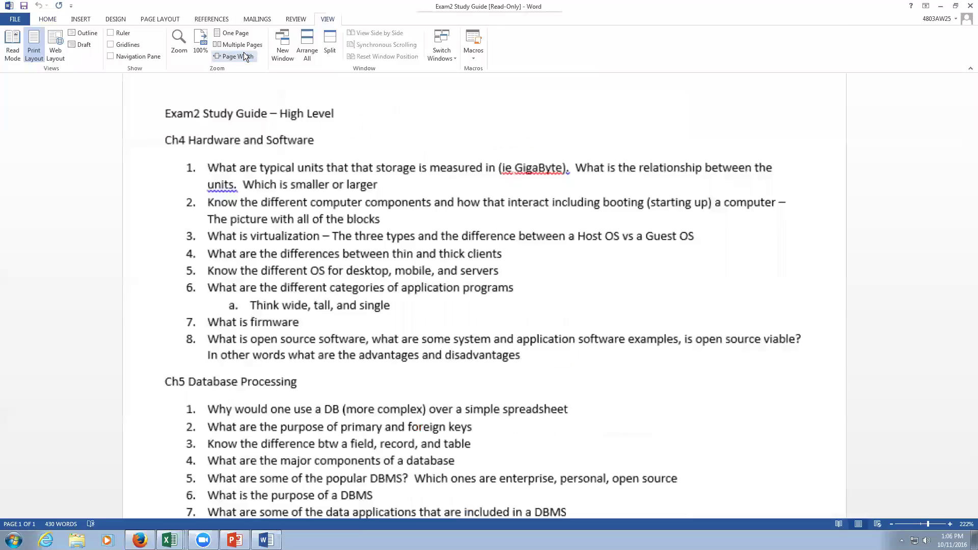